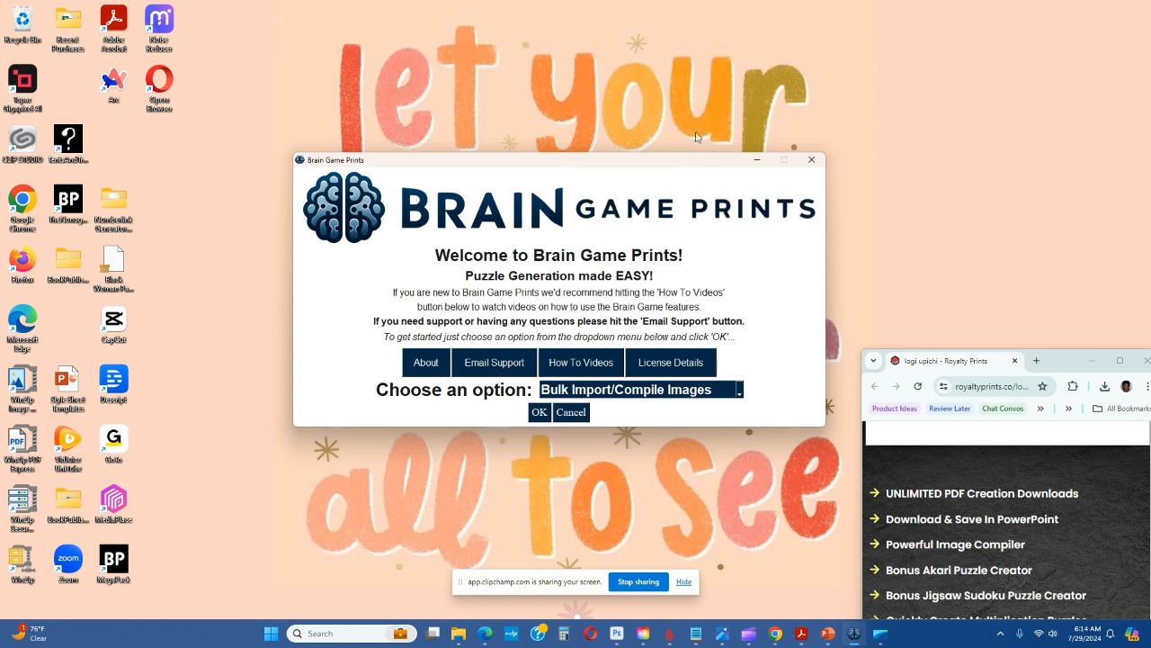
Choose Sudoku Generator as the puzzle option and bring its window clear of the welcome window
{"action": "left_click_drag", "start_coordinate": [514, 162], "coordinate": [475, 145]}
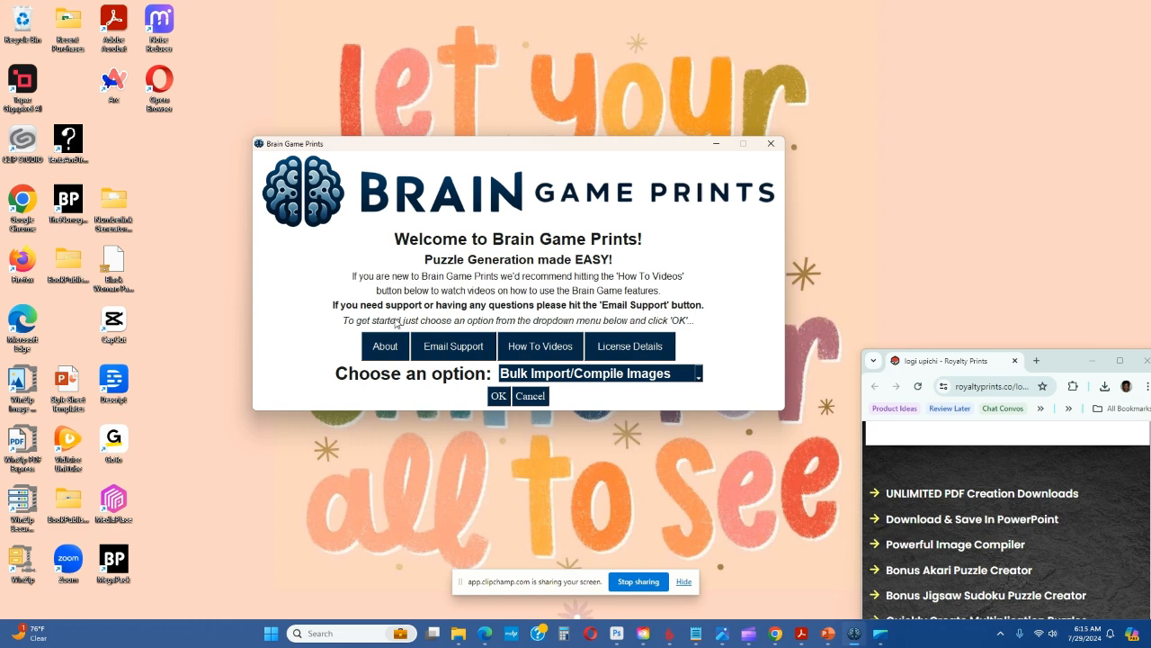
{"action": "left_click", "coordinate": [699, 374]}
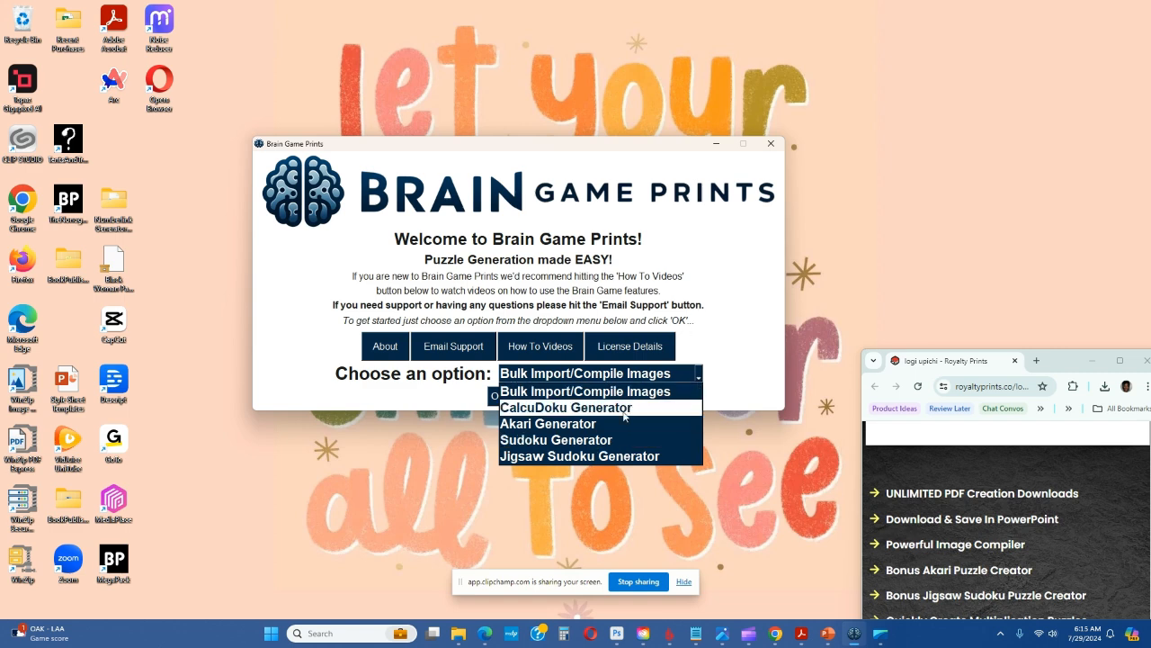
{"action": "left_click", "coordinate": [527, 441]}
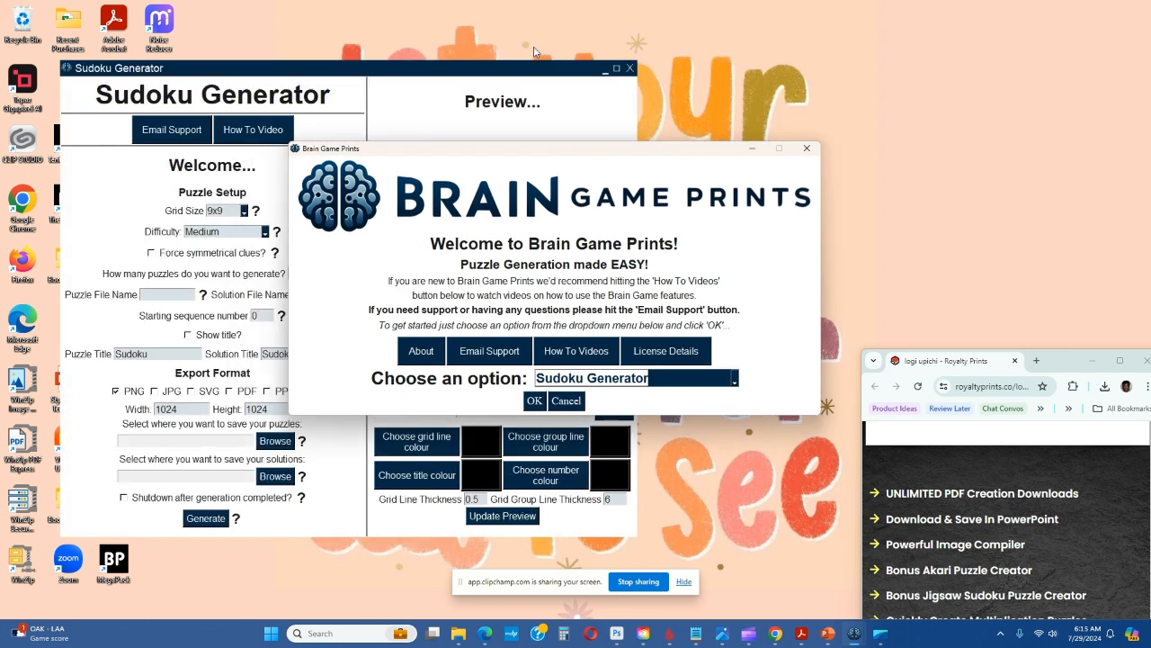
{"action": "left_click_drag", "start_coordinate": [482, 70], "coordinate": [601, 76]}
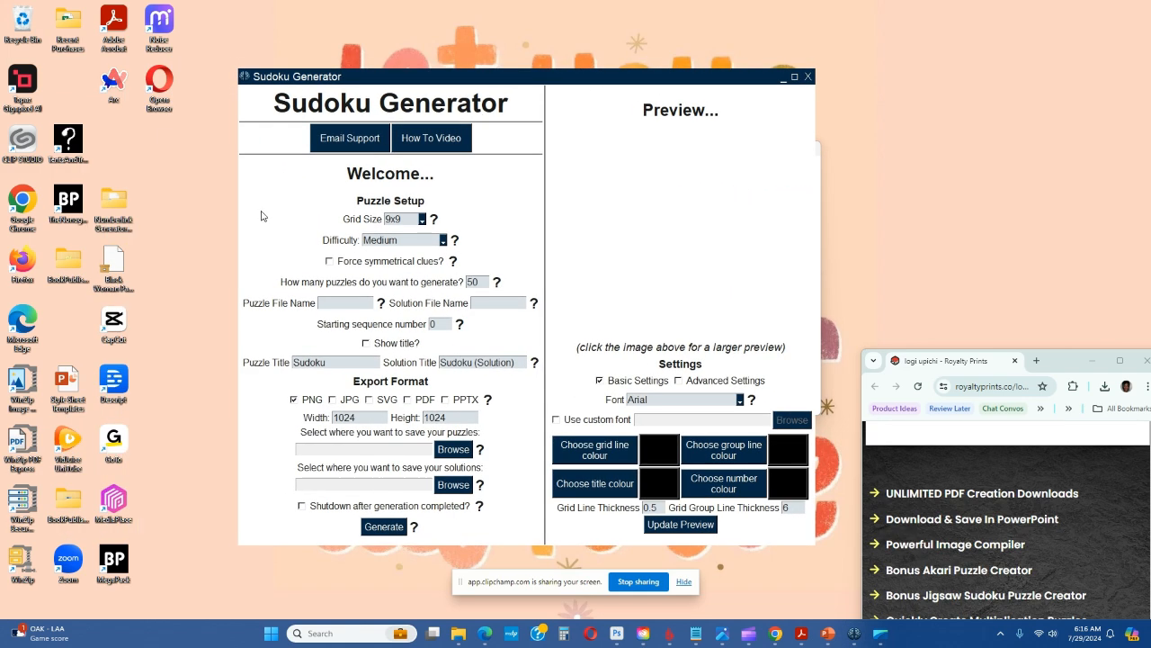
Configure the puzzles with a 4x4 grid size, Easy difficulty and a quantity of 20
{"action": "left_click", "coordinate": [422, 219]}
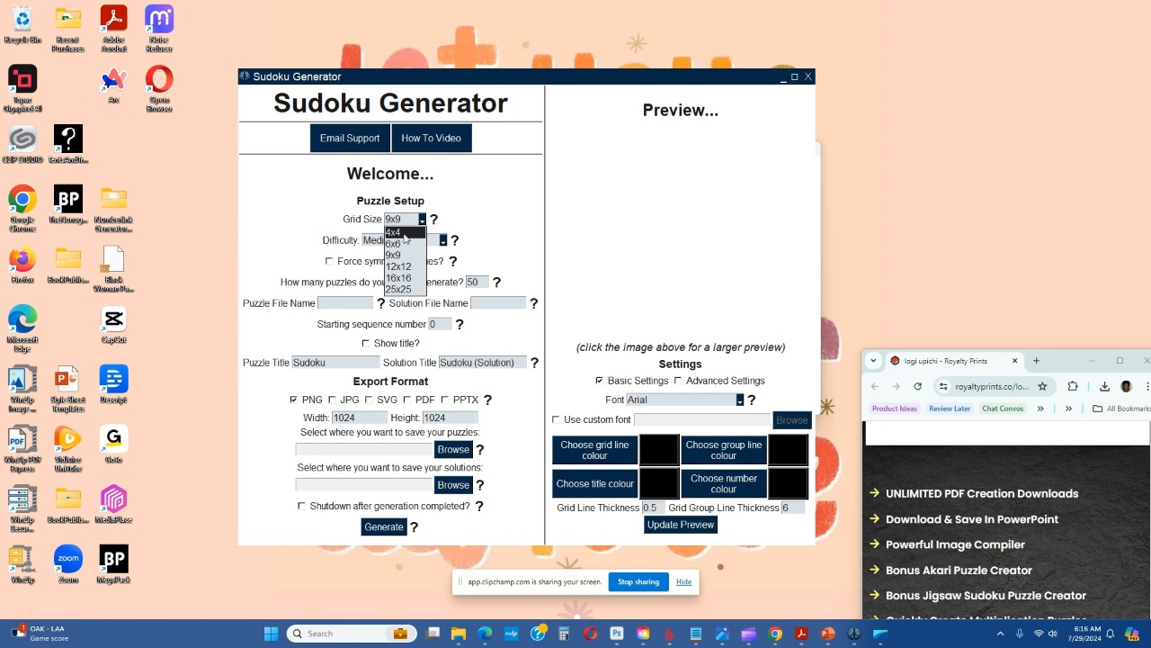
{"action": "left_click", "coordinate": [405, 236]}
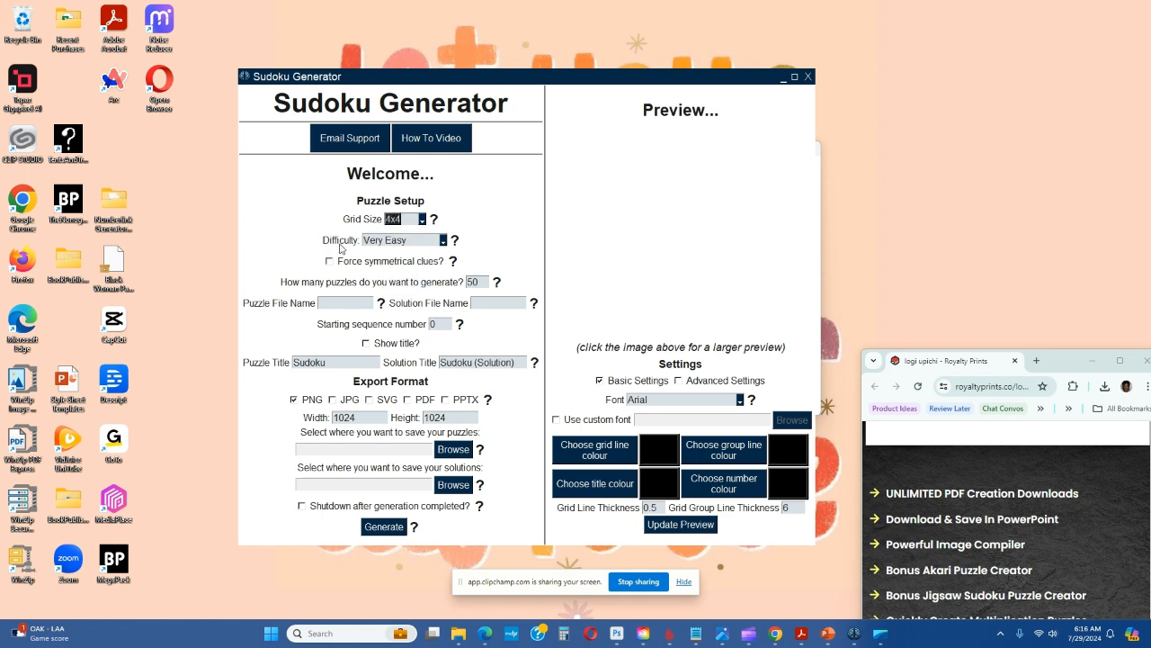
{"action": "left_click", "coordinate": [443, 243]}
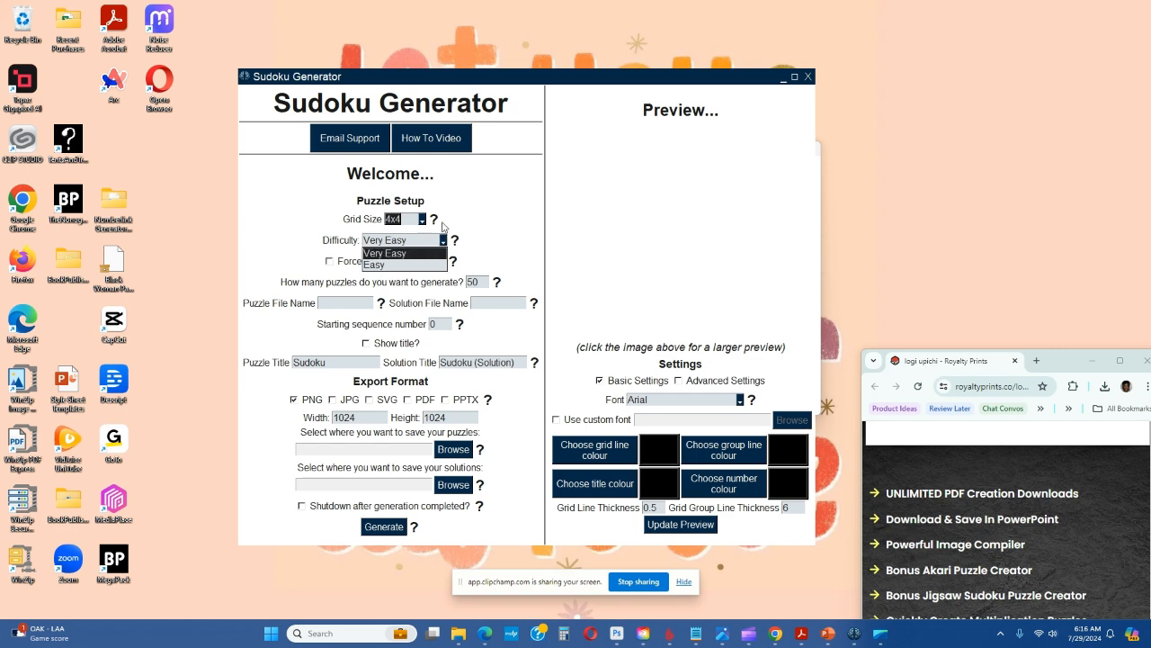
{"action": "left_click", "coordinate": [392, 264]}
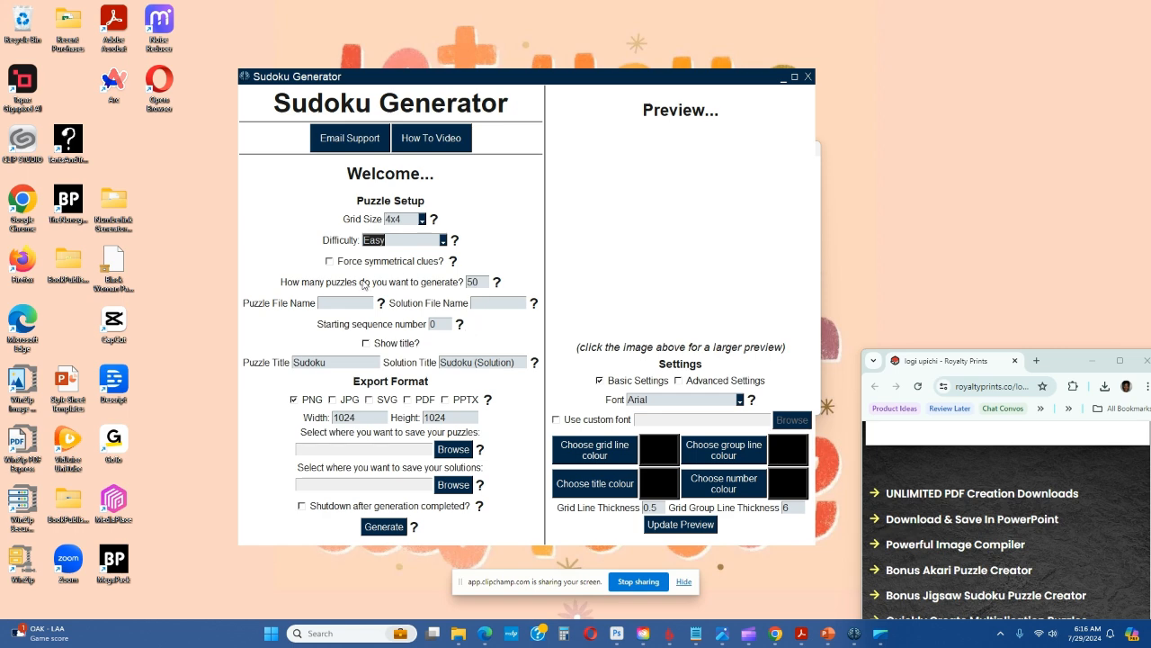
{"action": "double_click", "coordinate": [480, 284]}
{"action": "type", "text": "20"}
Enable titles, setting the puzzle title to "Puzzle" and the solution title to "Solution"
{"action": "left_click", "coordinate": [365, 344]}
{"action": "left_click_drag", "start_coordinate": [347, 364], "coordinate": [288, 364]}
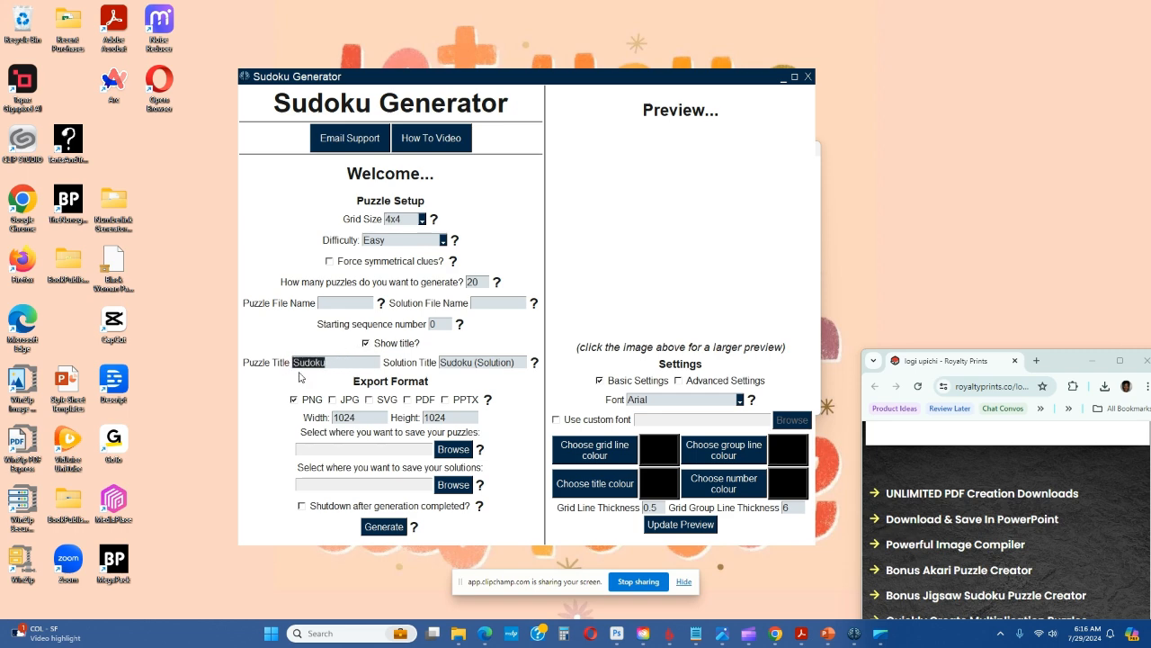
{"action": "type", "text": "Puzzle"}
{"action": "double_click", "coordinate": [468, 362]}
{"action": "key", "text": "Delete"}
{"action": "key", "text": "Delete"}
{"action": "key", "text": "Delete"}
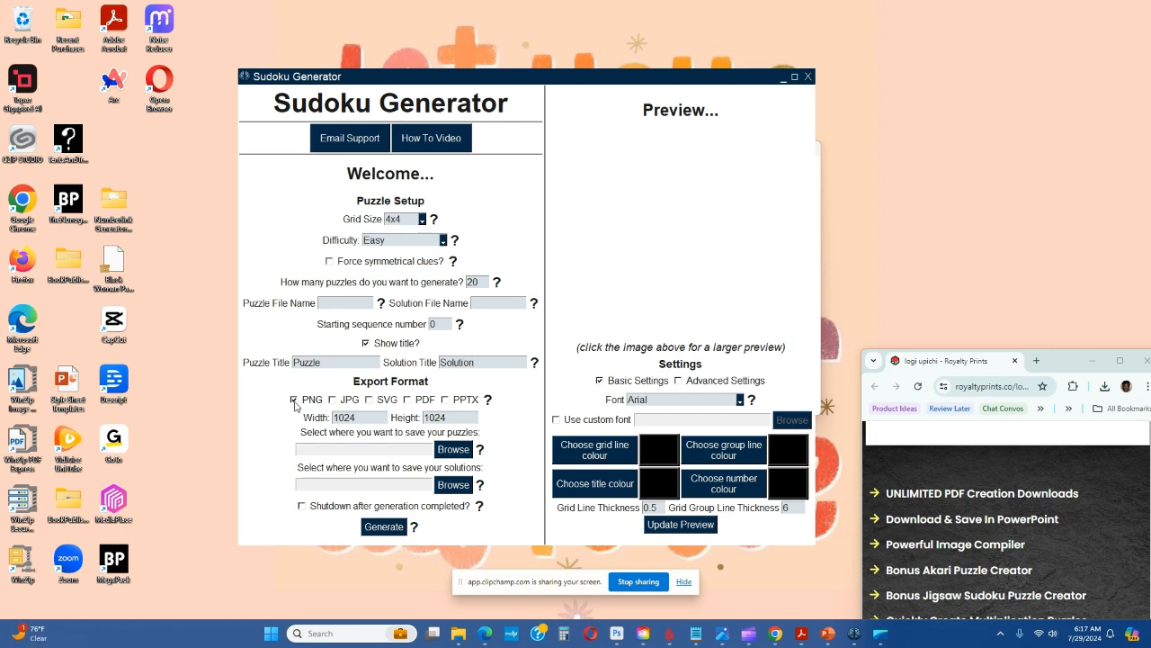
Switch the export format from PNG to PDF and reposition the generator window so all settings are accessible
{"action": "left_click", "coordinate": [294, 400]}
{"action": "left_click", "coordinate": [407, 400]}
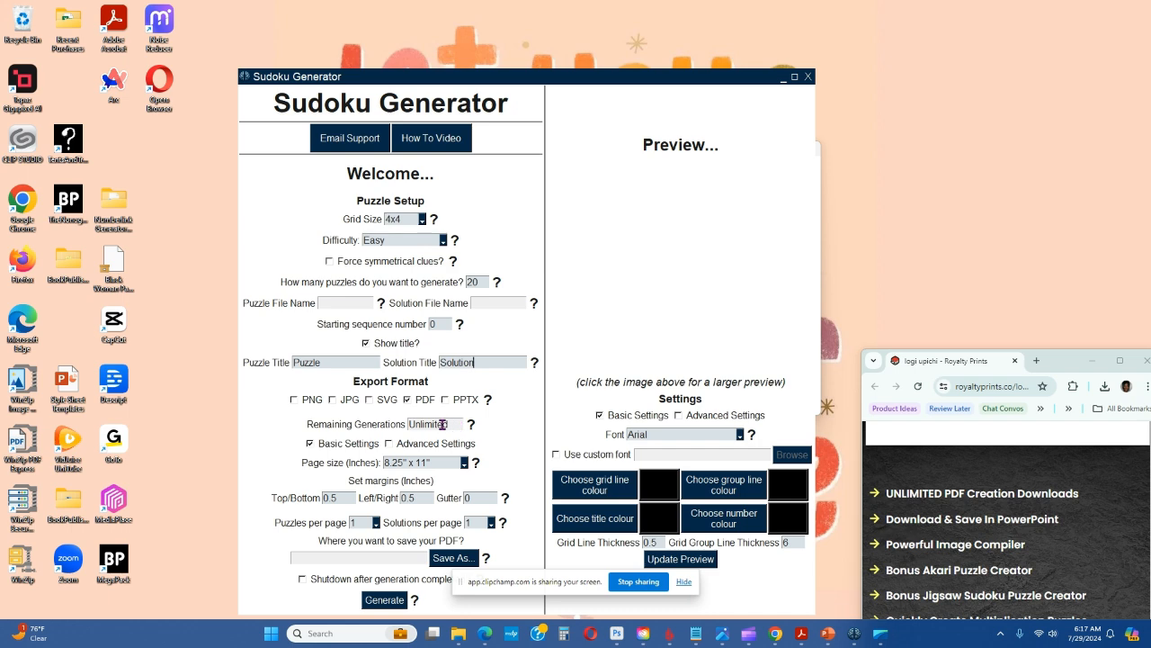
{"action": "left_click_drag", "start_coordinate": [551, 79], "coordinate": [555, 44]}
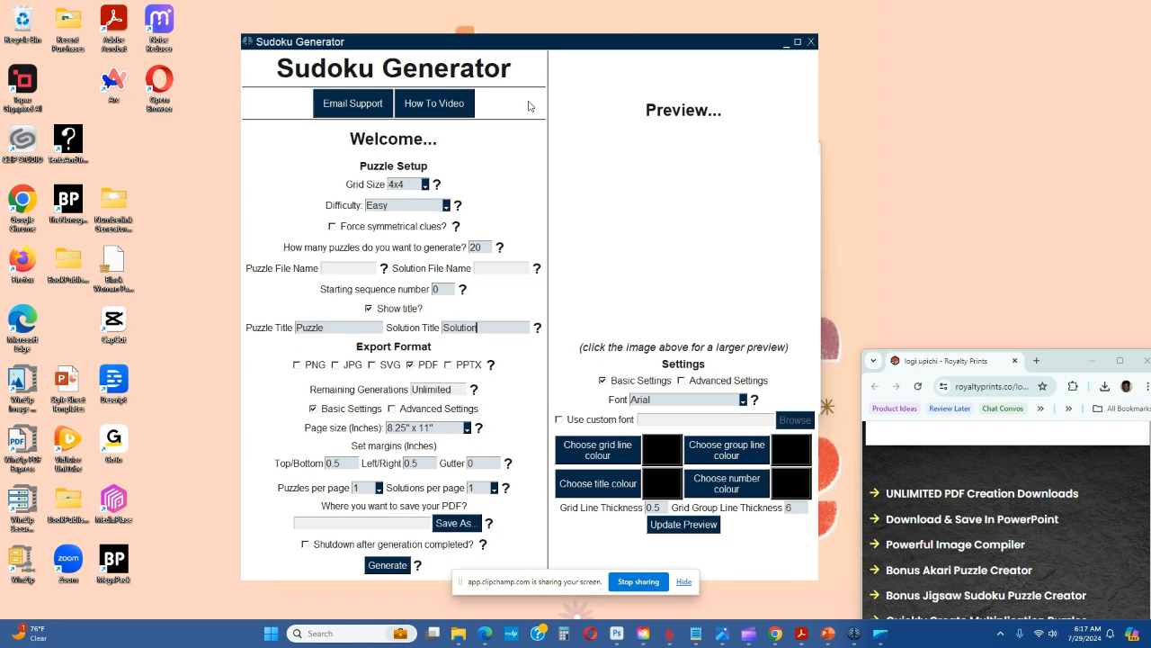
Set the PDF page size to 8.5" x 11" and place 4 solutions on each page
{"action": "left_click", "coordinate": [467, 428]}
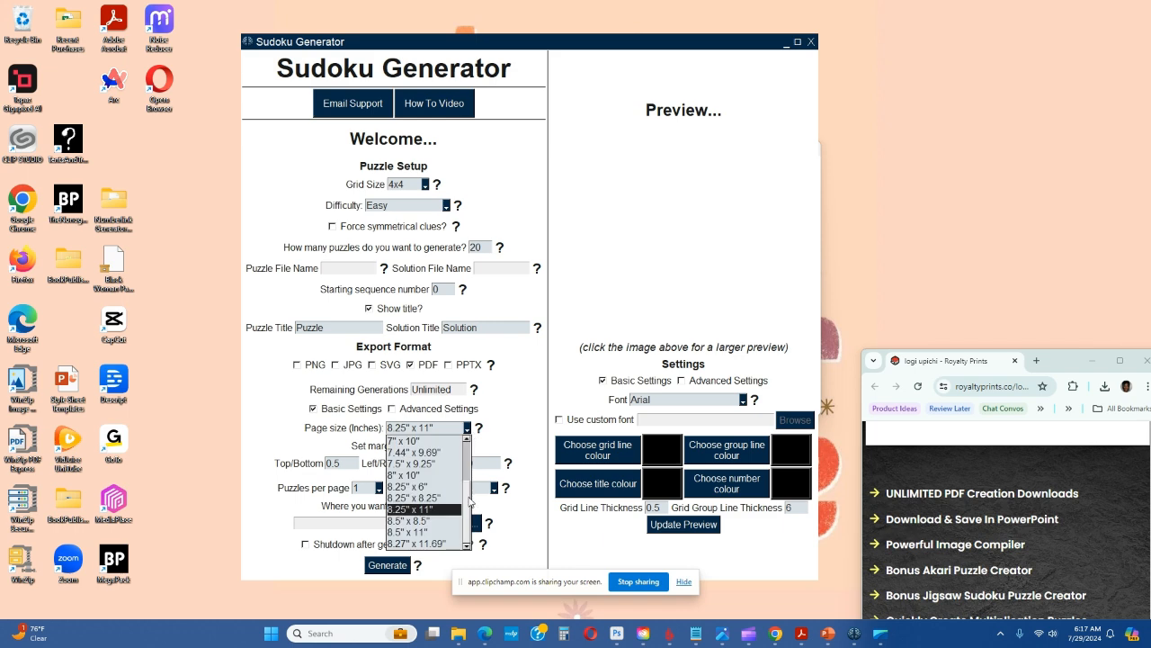
{"action": "scroll", "coordinate": [468, 449], "scroll_direction": "up", "scroll_amount": 3}
{"action": "scroll", "coordinate": [471, 503], "scroll_direction": "down", "scroll_amount": 3}
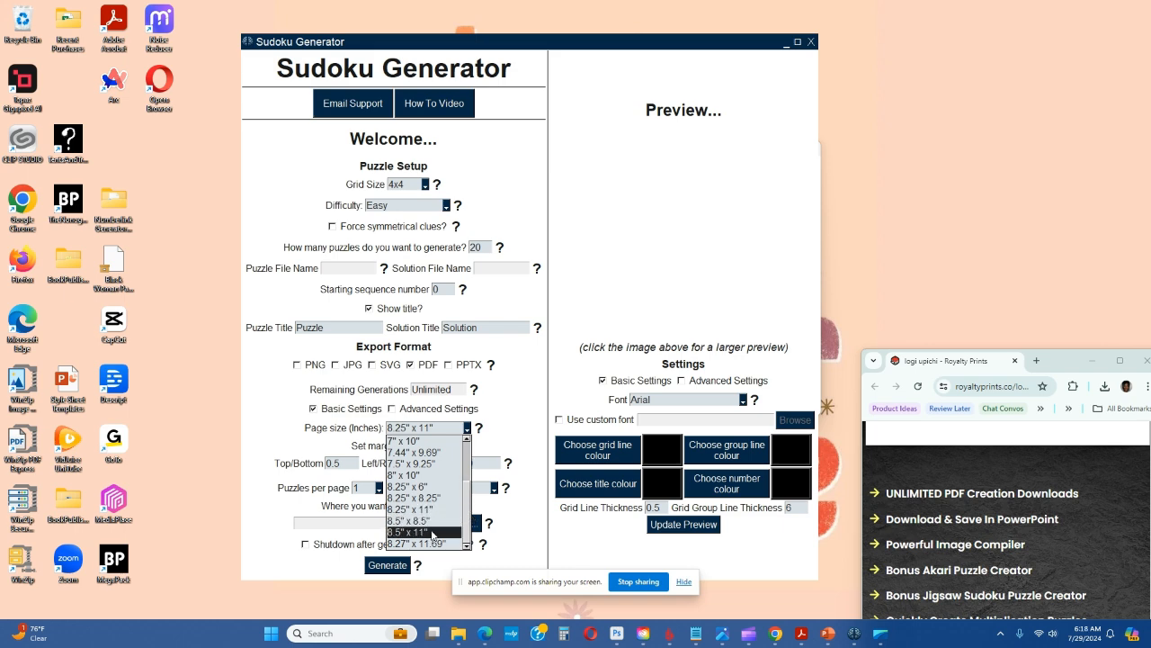
{"action": "left_click", "coordinate": [433, 533]}
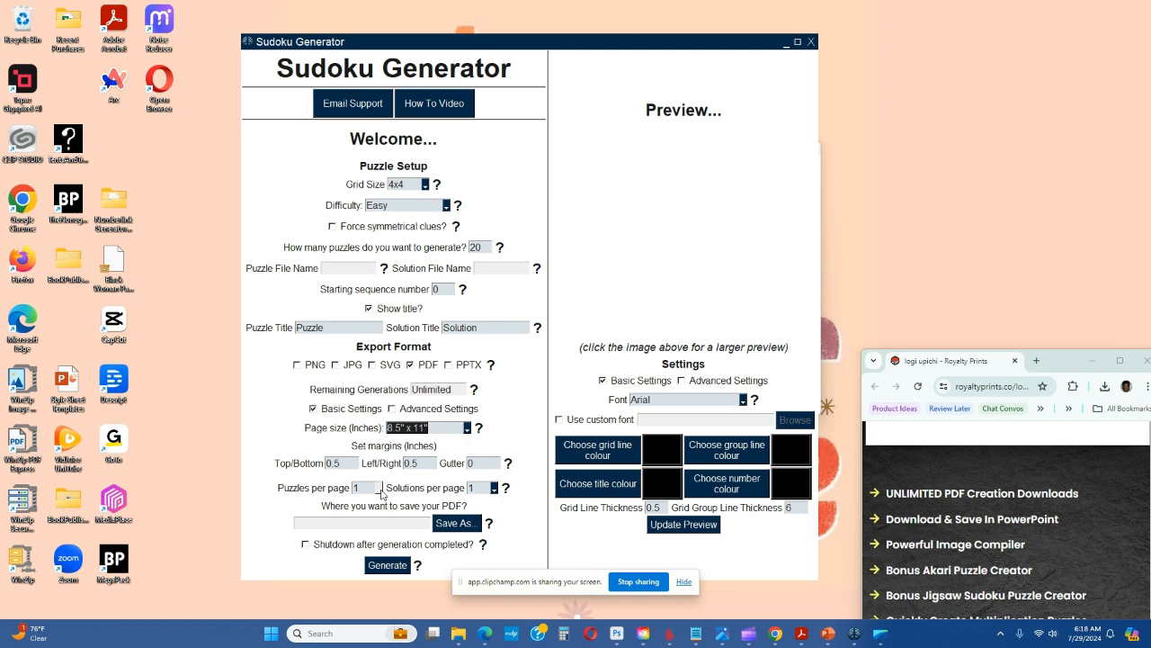
{"action": "left_click", "coordinate": [494, 487]}
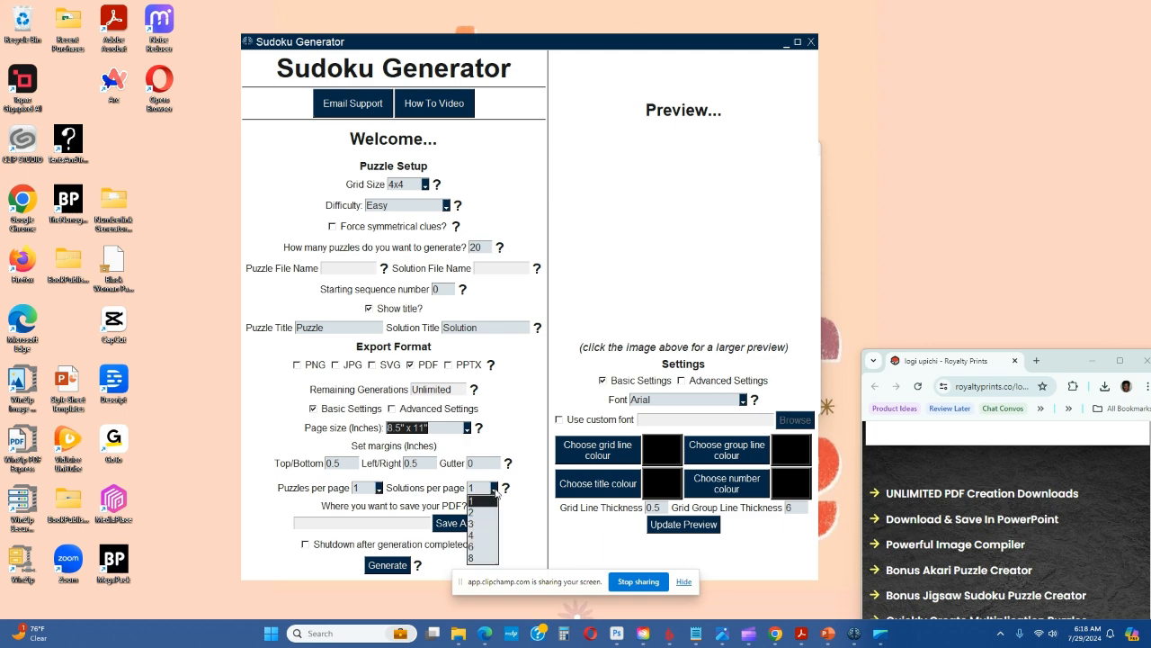
{"action": "left_click", "coordinate": [483, 535]}
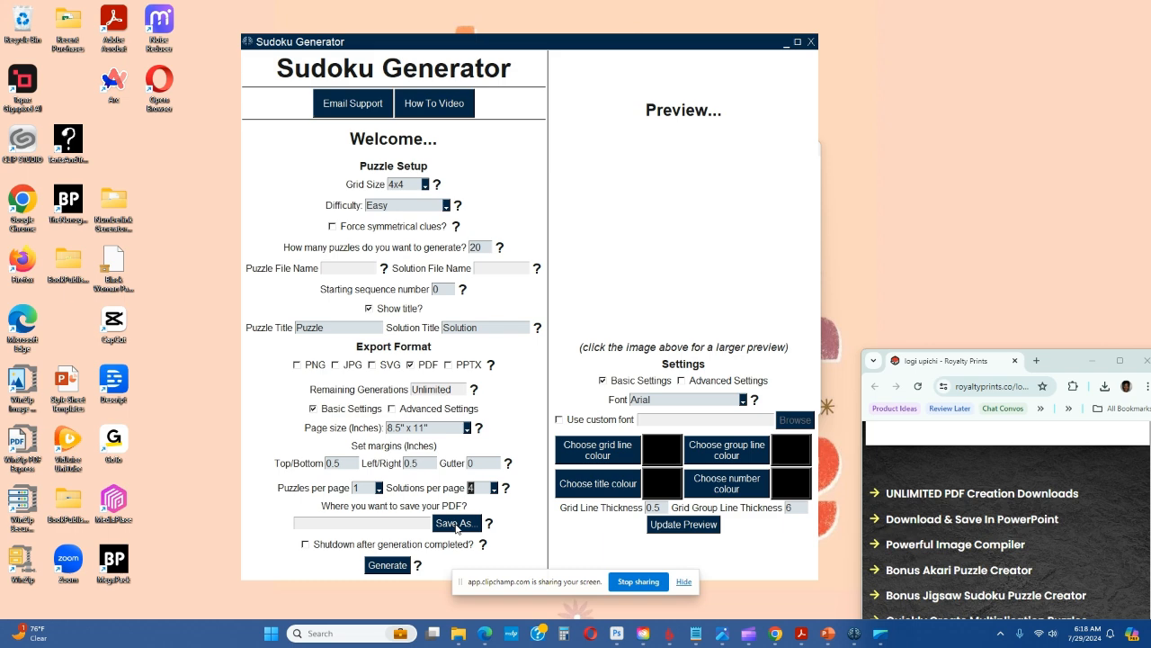
Set the PDF save location to a new folder named "Tester 2" inside the test folder, with file name Booksample
{"action": "left_click", "coordinate": [455, 525]}
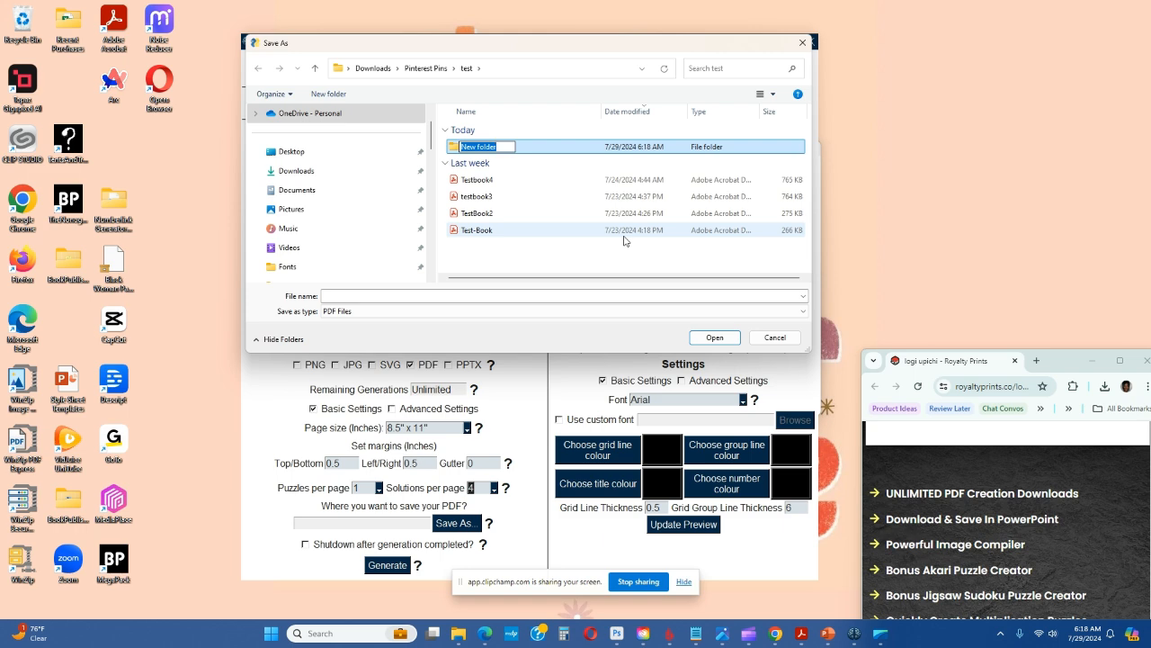
{"action": "type", "text": "Tester 2"}
{"action": "left_click", "coordinate": [558, 149]}
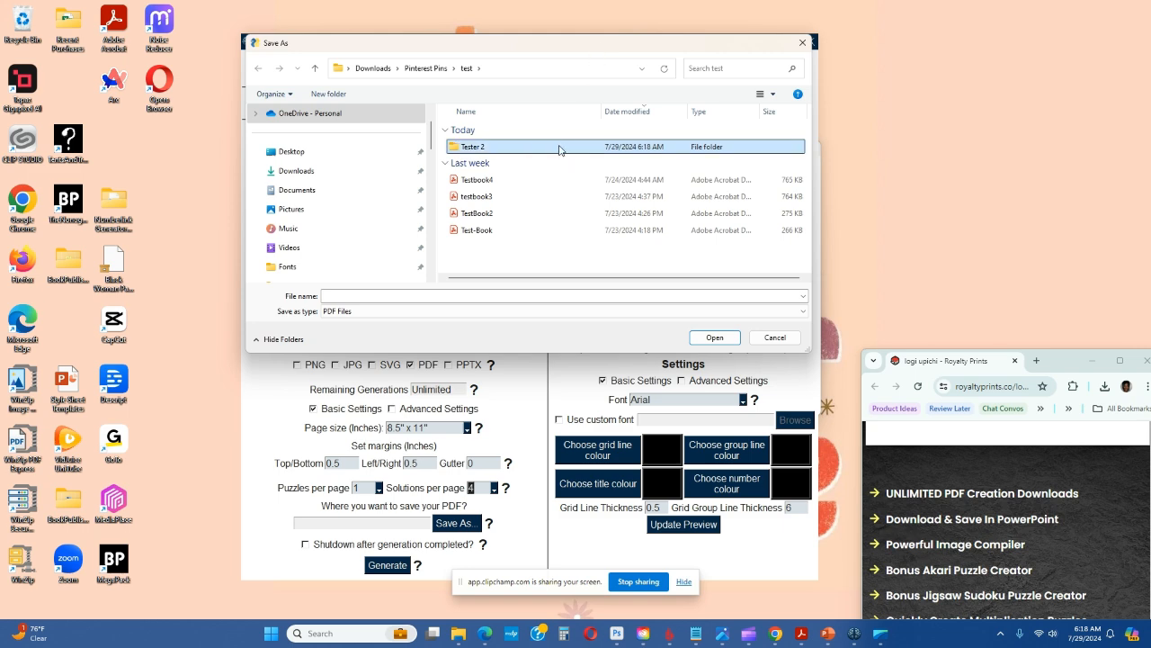
{"action": "double_click", "coordinate": [558, 149]}
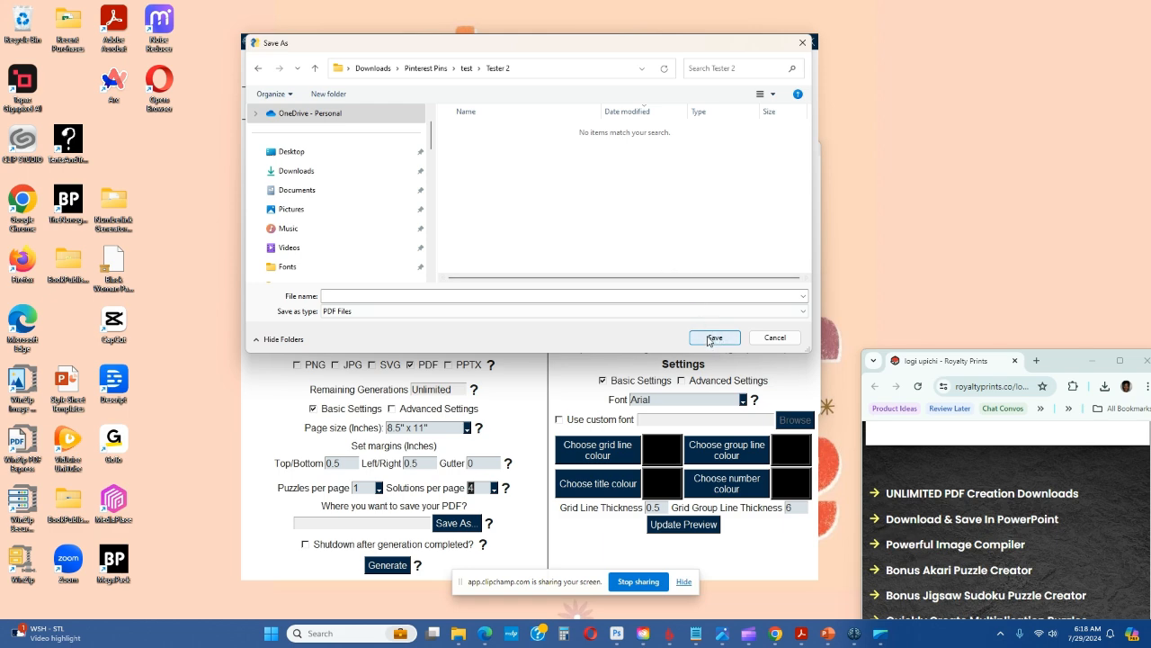
{"action": "left_click", "coordinate": [369, 296]}
{"action": "type", "text": "8ooksample"}
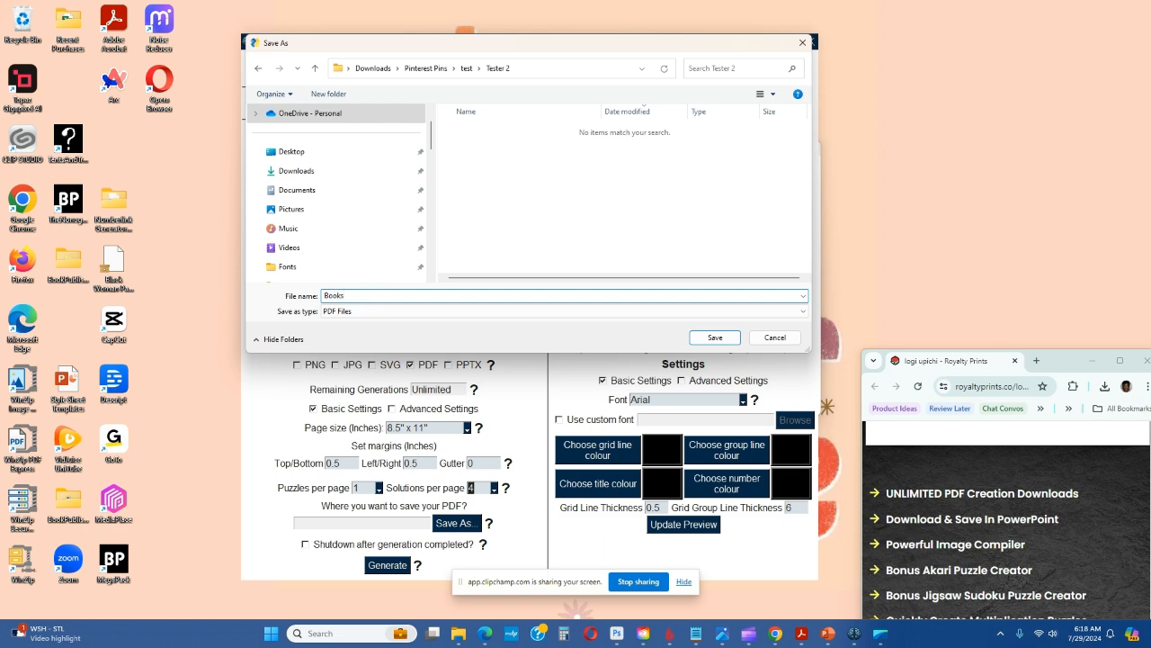
{"action": "left_click", "coordinate": [715, 340]}
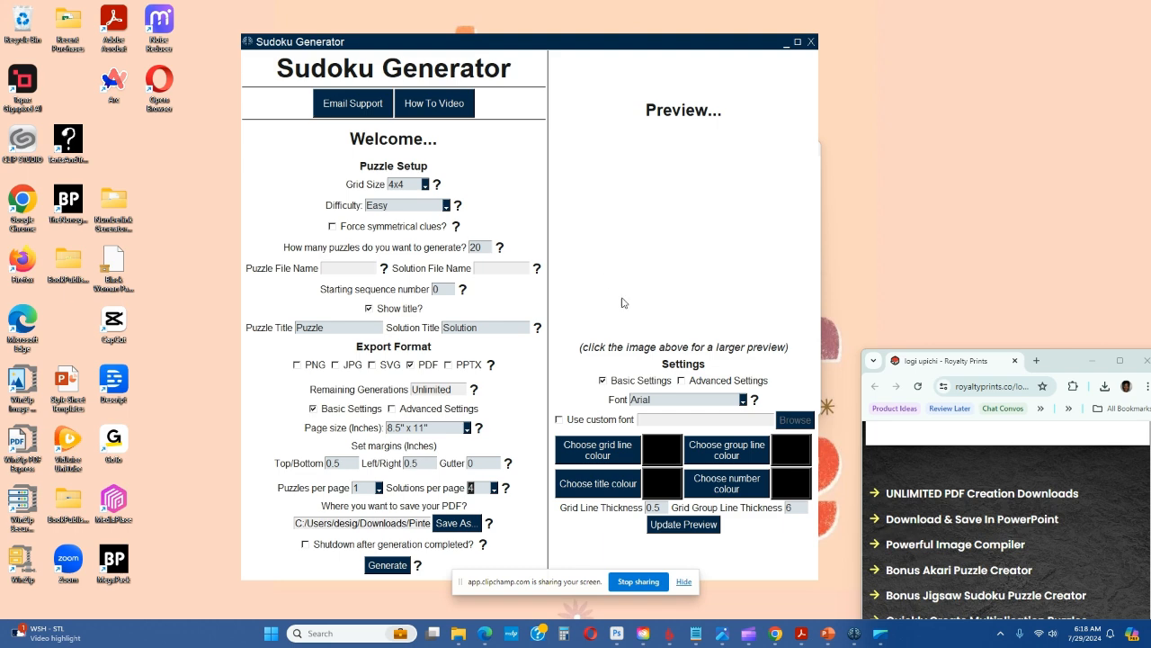
{"action": "left_click", "coordinate": [743, 401]}
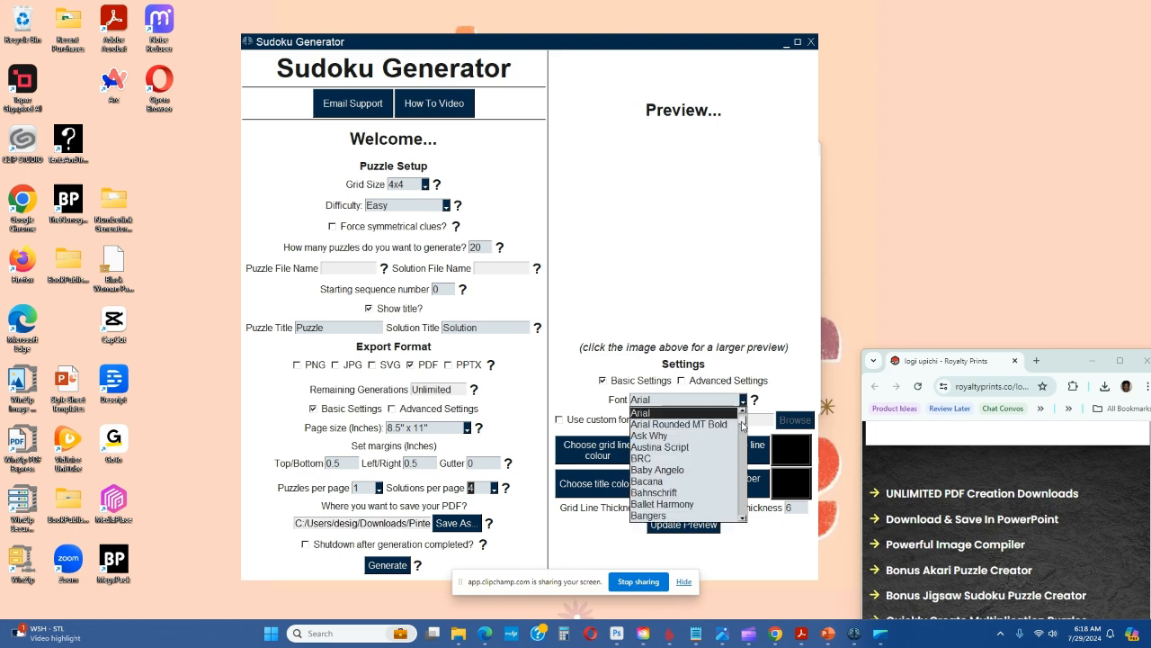
{"action": "mouse_move", "coordinate": [743, 425]}
{"action": "left_mouse_down"}
{"action": "mouse_move", "coordinate": [747, 517]}
{"action": "mouse_move", "coordinate": [746, 424]}
{"action": "left_mouse_up"}
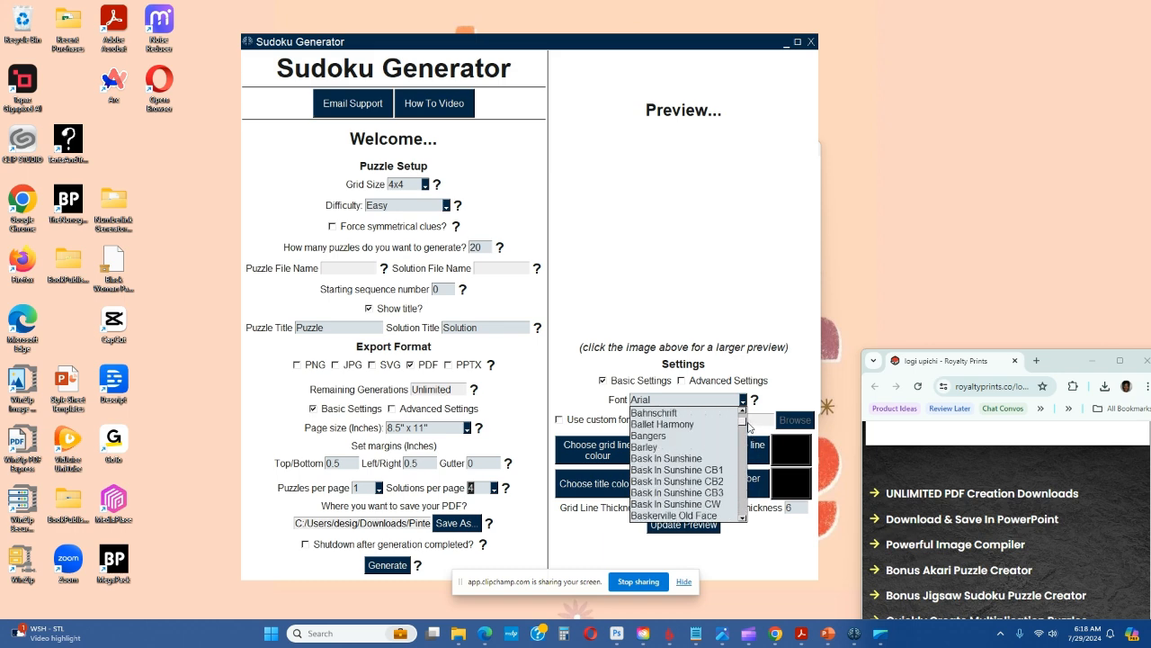
{"action": "scroll", "coordinate": [705, 457], "scroll_direction": "up", "scroll_amount": 10}
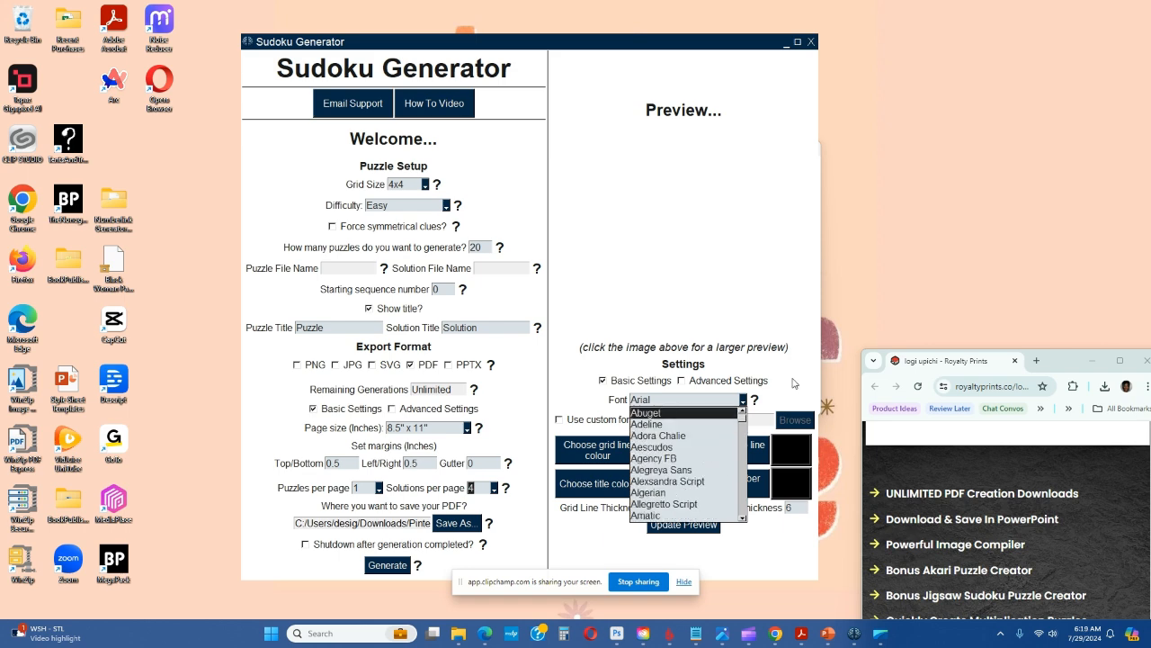
{"action": "left_click", "coordinate": [567, 387]}
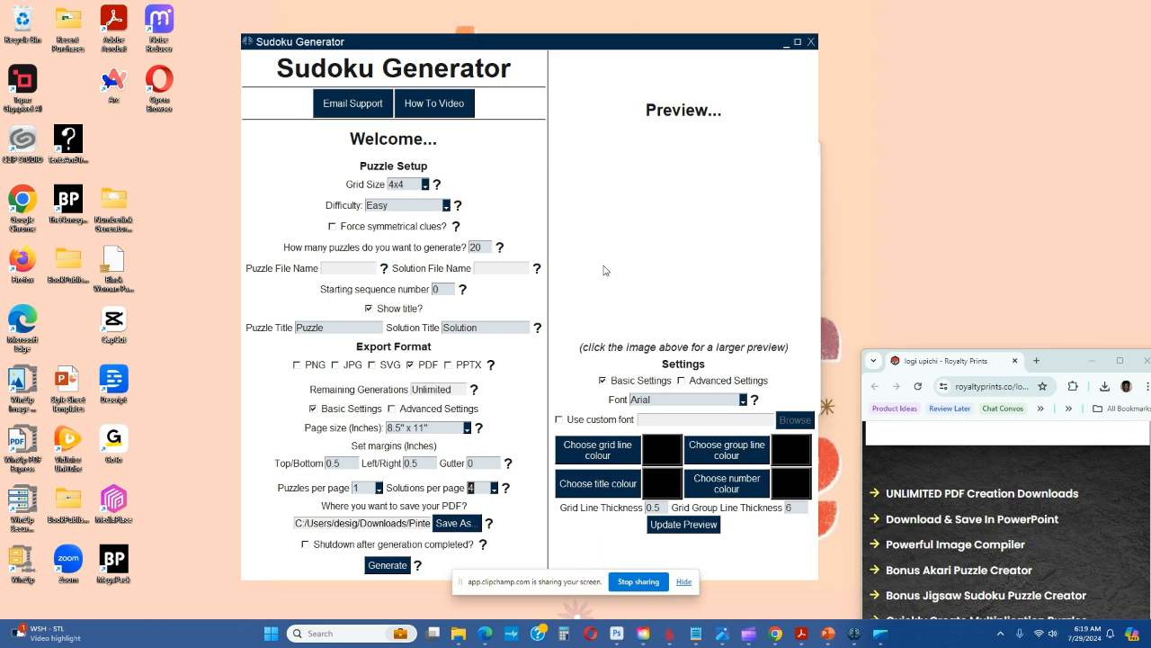
Update the puzzle preview and generate the sudoku PDF
{"action": "left_click", "coordinate": [692, 529]}
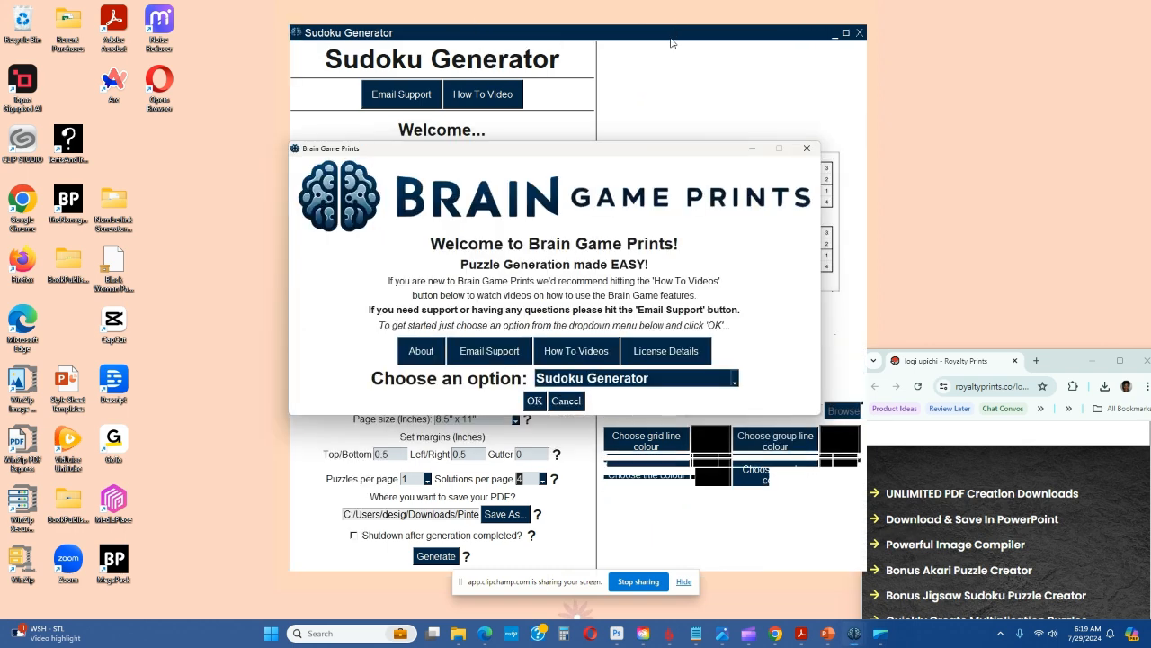
{"action": "left_click", "coordinate": [755, 148]}
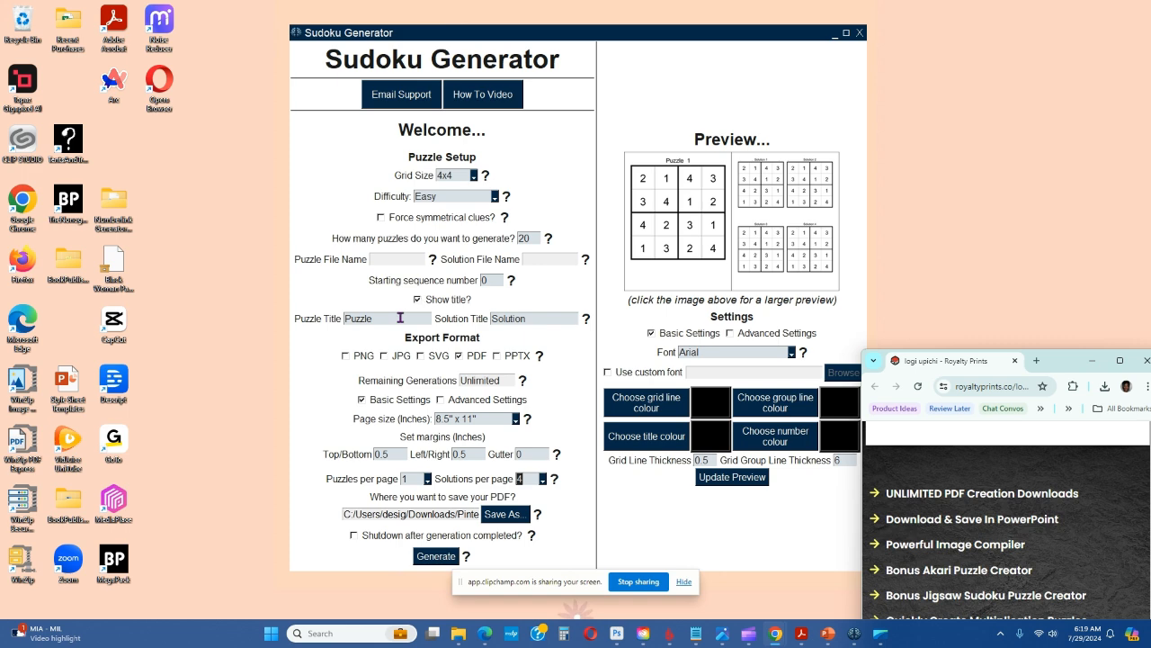
{"action": "left_click", "coordinate": [435, 557]}
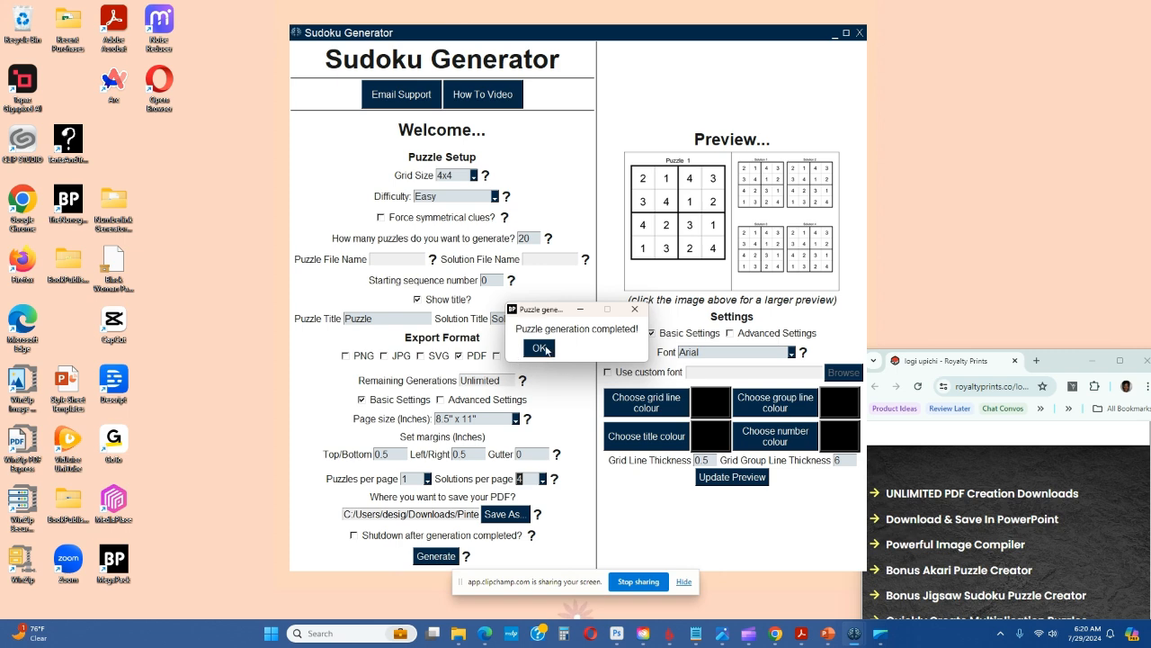
{"action": "left_click", "coordinate": [540, 348]}
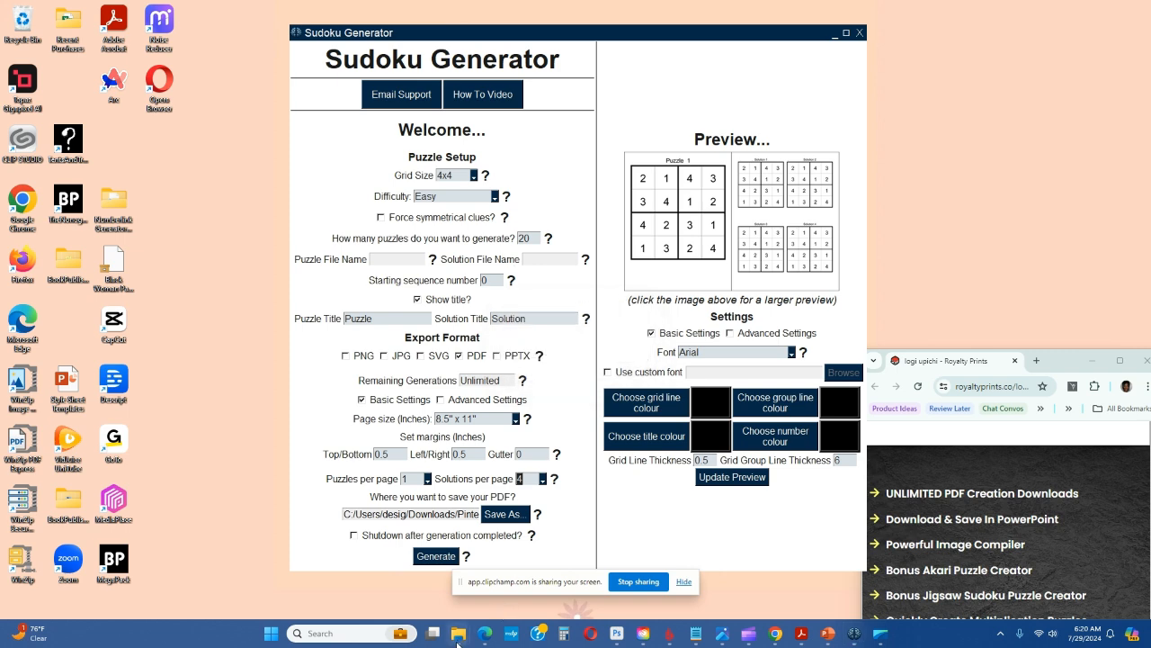
Switch to the Downloads folder in File Explorer and refresh its contents
{"action": "mouse_move", "coordinate": [458, 642]}
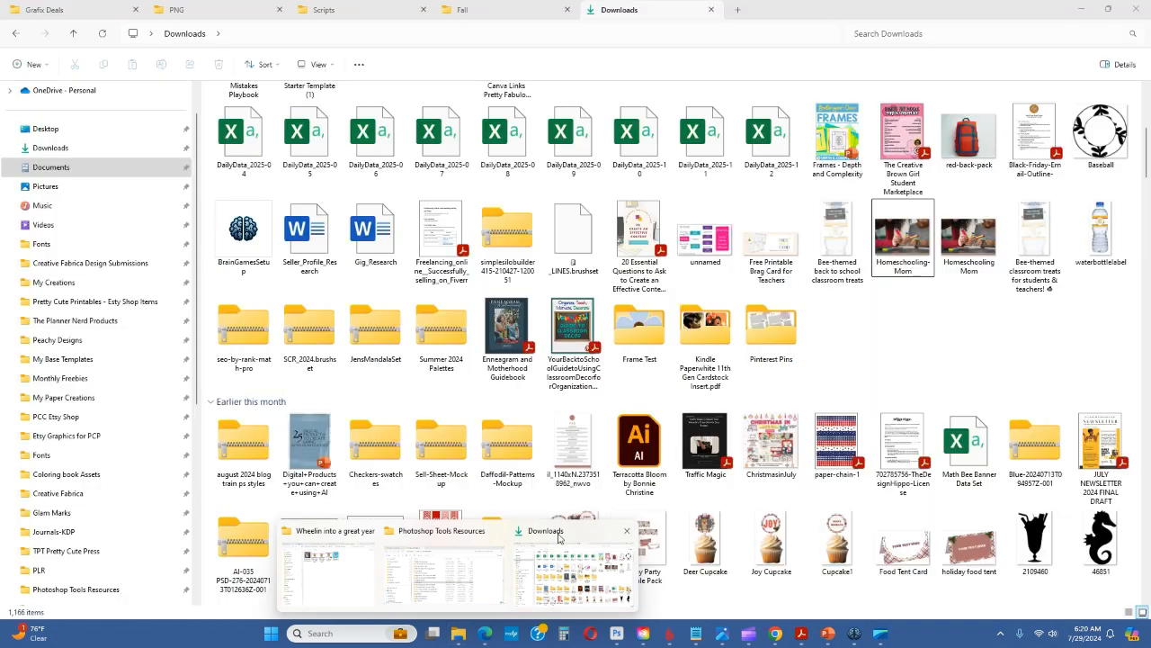
{"action": "left_click", "coordinate": [560, 538]}
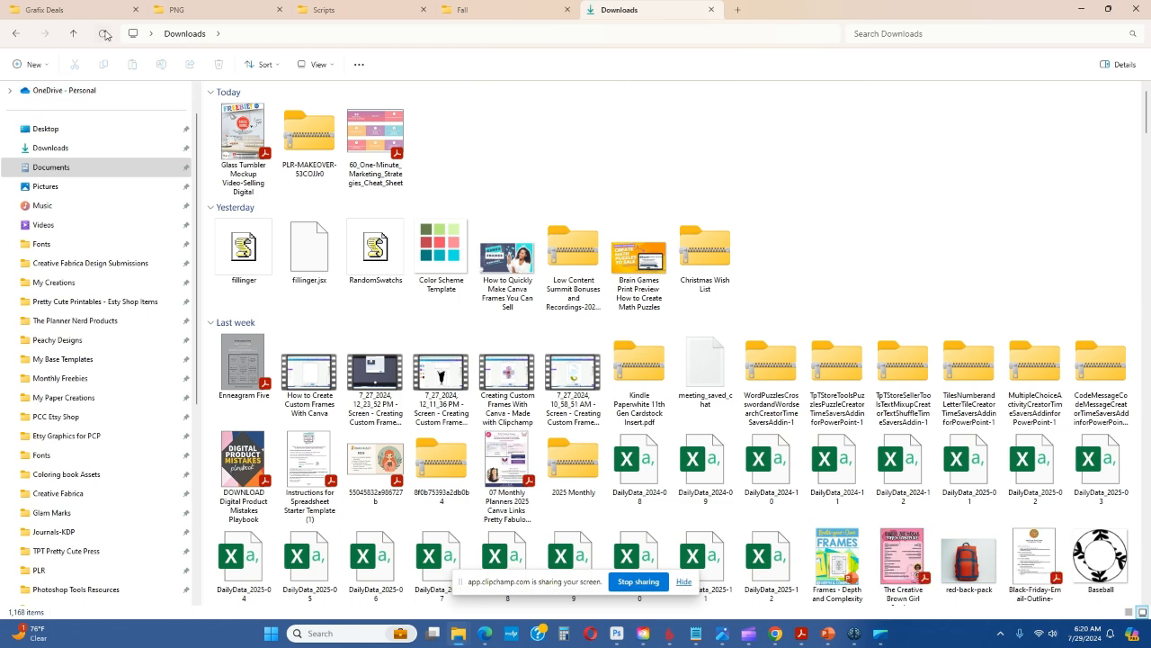
{"action": "left_click", "coordinate": [104, 33]}
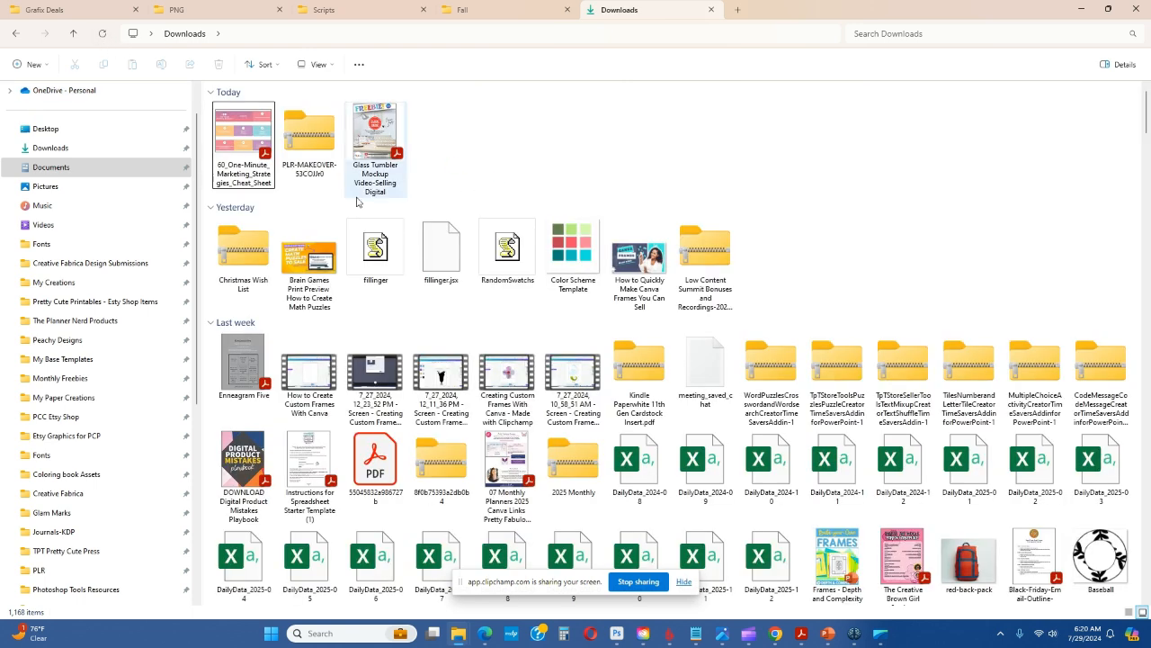
Check the PDF's save folder, then open Booksample from Downloads > Pinterest Pins > test > Tester 2 in File Explorer
{"action": "left_click_drag", "start_coordinate": [819, 12], "coordinate": [655, 581]}
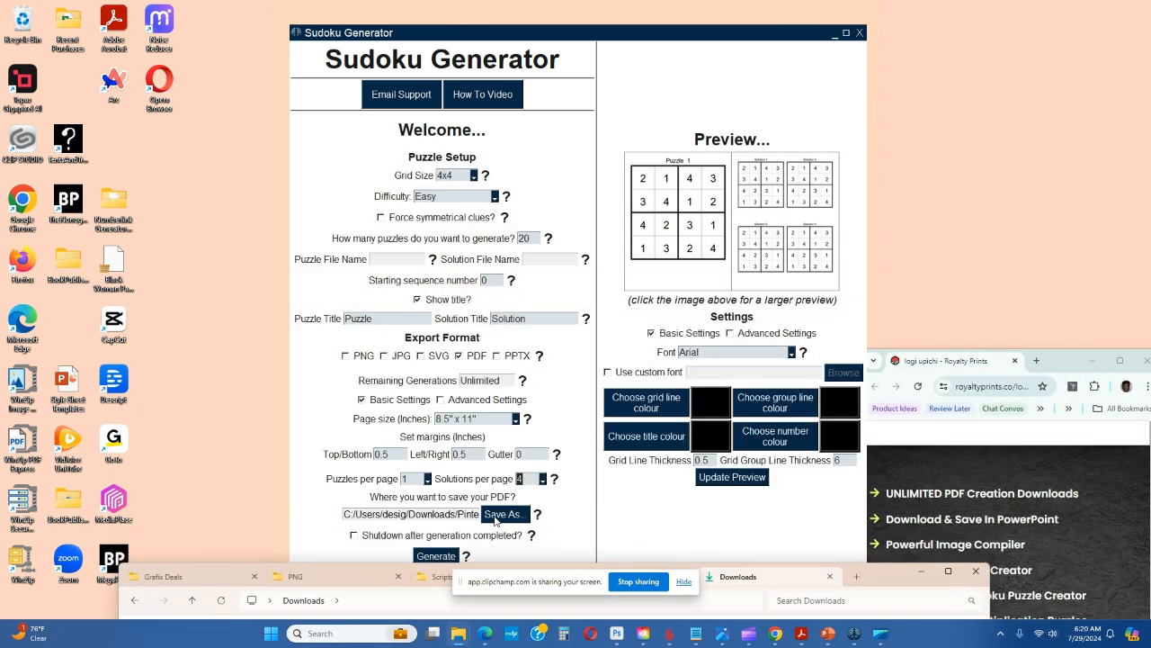
{"action": "left_click", "coordinate": [503, 513]}
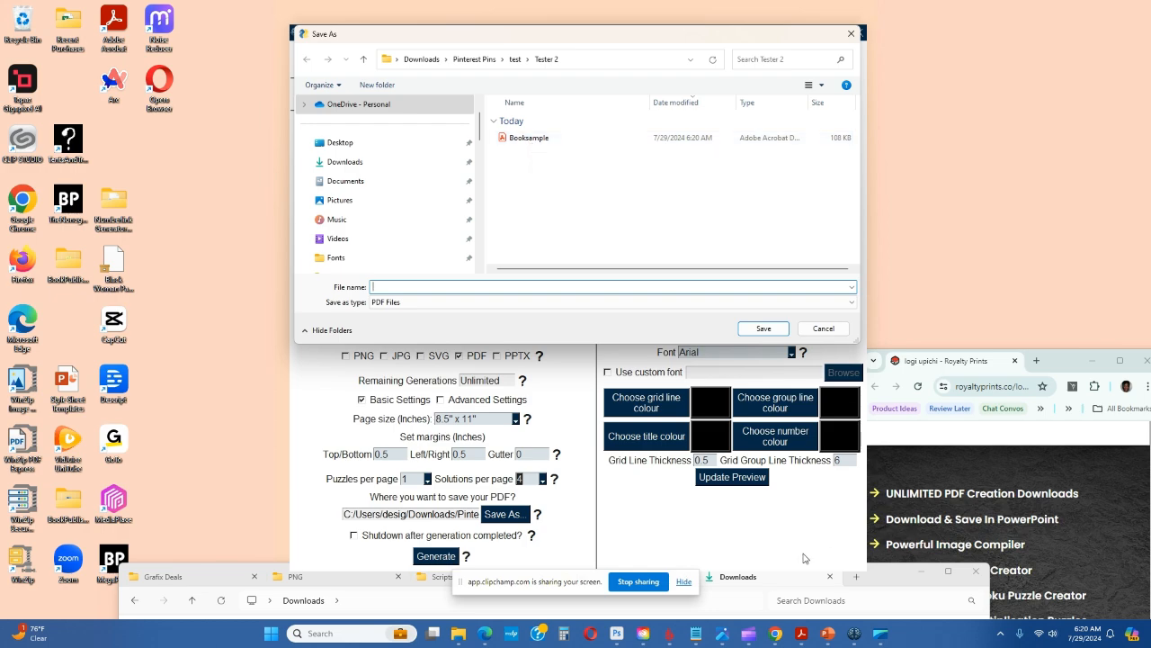
{"action": "left_click_drag", "start_coordinate": [897, 580], "coordinate": [913, 161]}
{"action": "scroll", "coordinate": [906, 340], "scroll_direction": "down", "scroll_amount": 5}
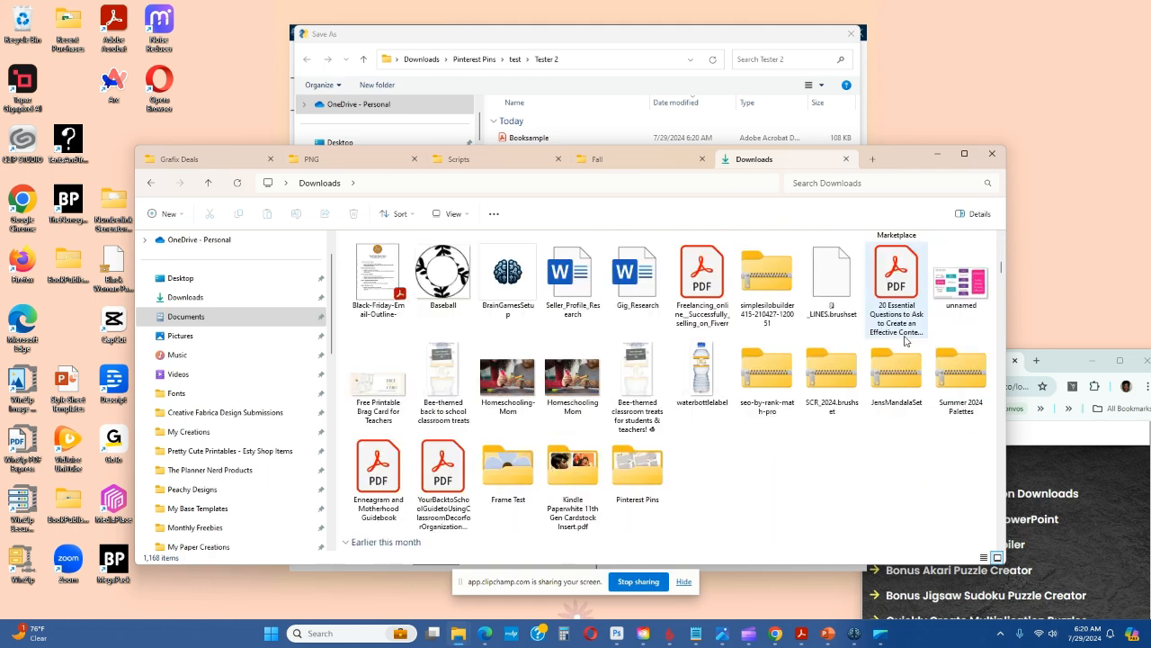
{"action": "double_click", "coordinate": [638, 465]}
{"action": "double_click", "coordinate": [369, 284]}
{"action": "double_click", "coordinate": [369, 274]}
{"action": "left_click", "coordinate": [369, 276]}
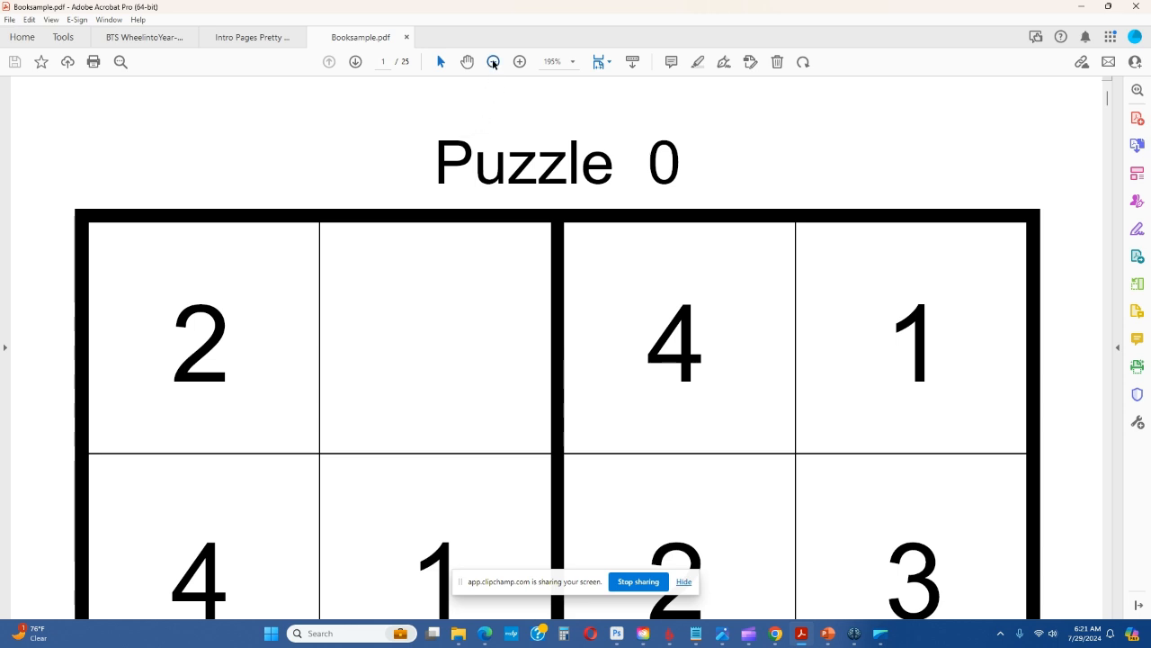
Review the puzzle pages and the solution pages of Booksample.pdf from the first page through the last
{"action": "left_click", "coordinate": [493, 61]}
{"action": "left_click", "coordinate": [492, 61]}
{"action": "left_click", "coordinate": [492, 61]}
{"action": "left_click", "coordinate": [492, 61]}
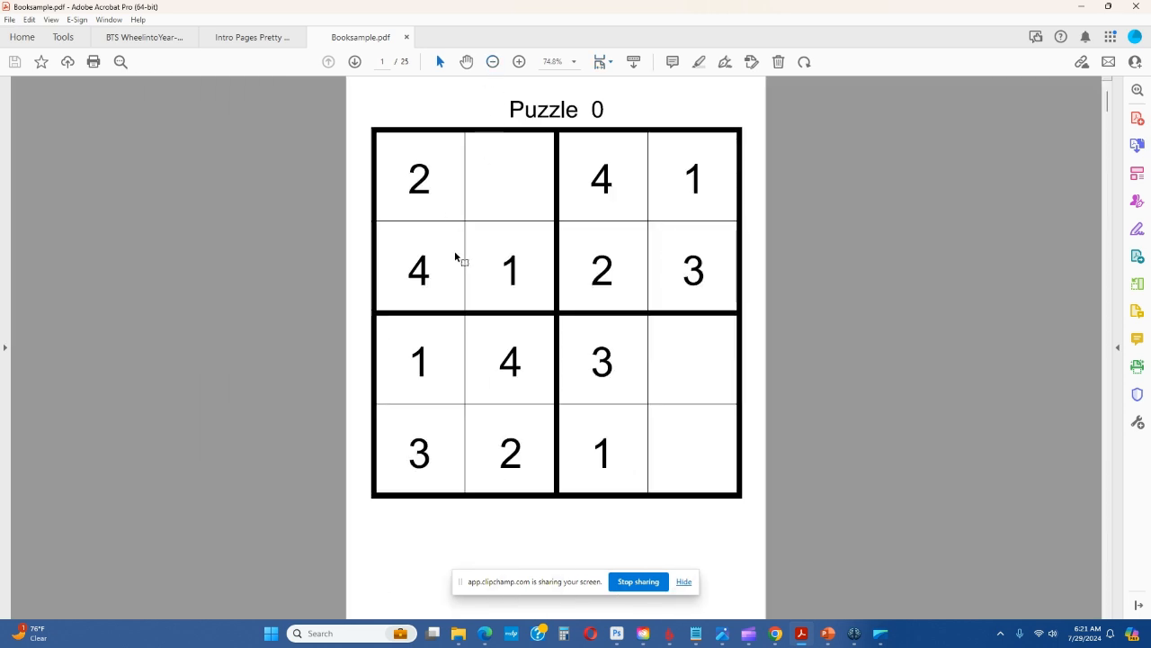
{"action": "scroll", "coordinate": [406, 257], "scroll_direction": "down", "scroll_amount": 5}
{"action": "scroll", "coordinate": [406, 256], "scroll_direction": "down", "scroll_amount": 10}
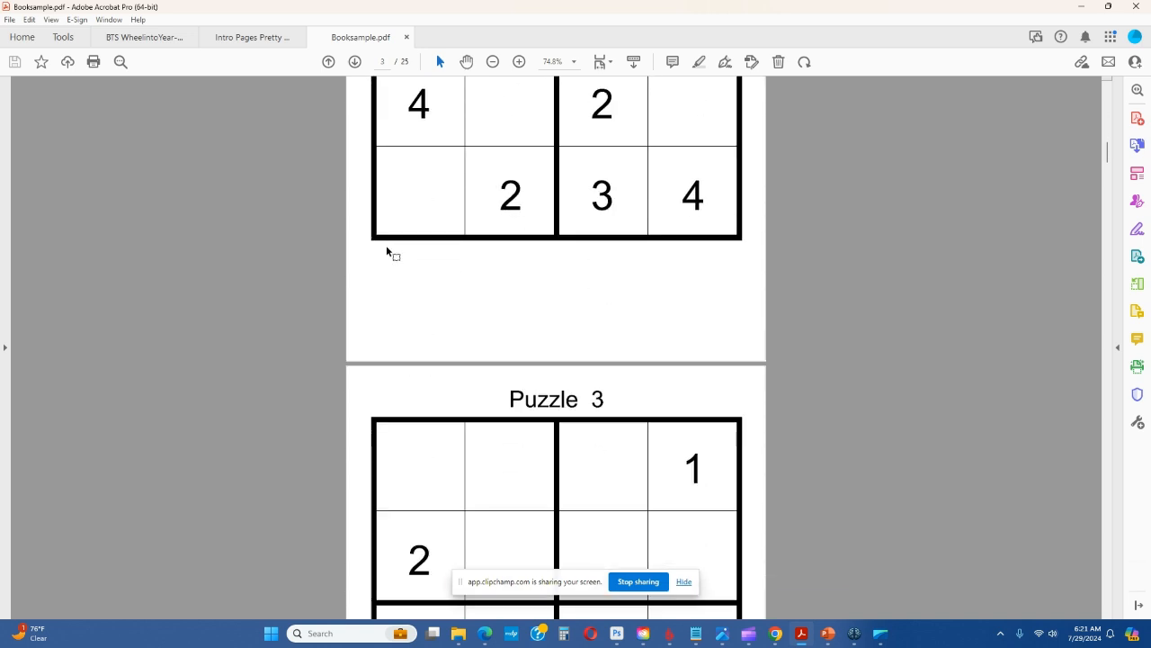
{"action": "scroll", "coordinate": [395, 259], "scroll_direction": "down", "scroll_amount": 2}
{"action": "left_click_drag", "start_coordinate": [1108, 162], "coordinate": [1094, 93]}
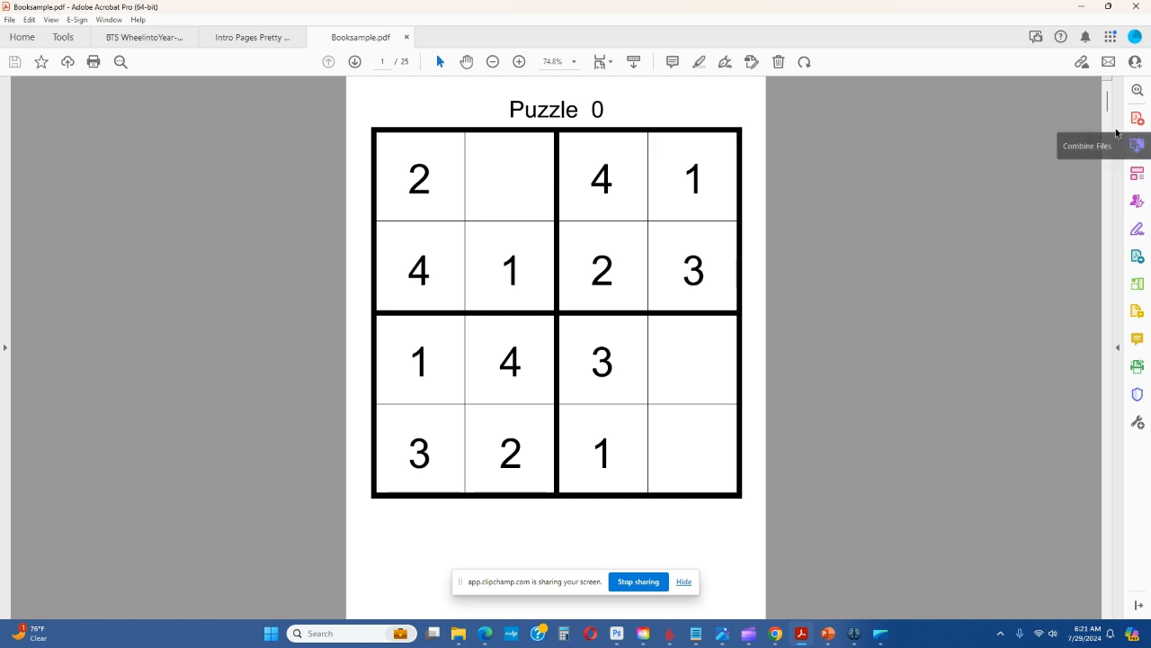
{"action": "left_click_drag", "start_coordinate": [1107, 101], "coordinate": [1080, 601]}
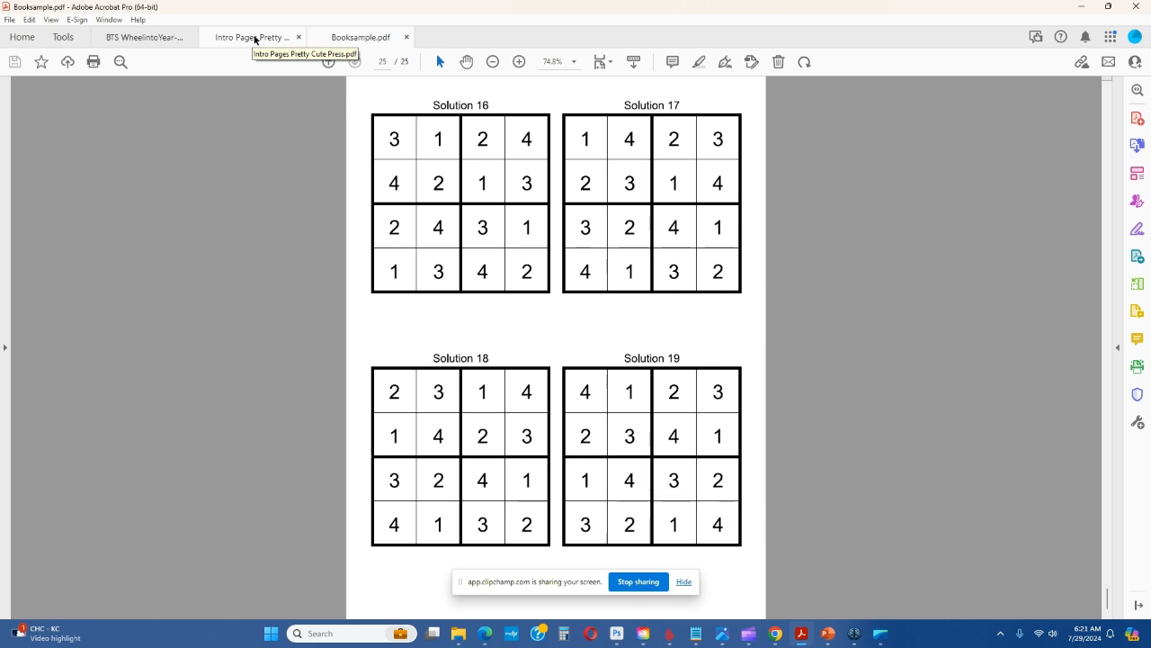
Switch back from the PDF to the Sudoku Generator and dismiss its Save As dialog without saving
{"action": "left_click", "coordinate": [1084, 10]}
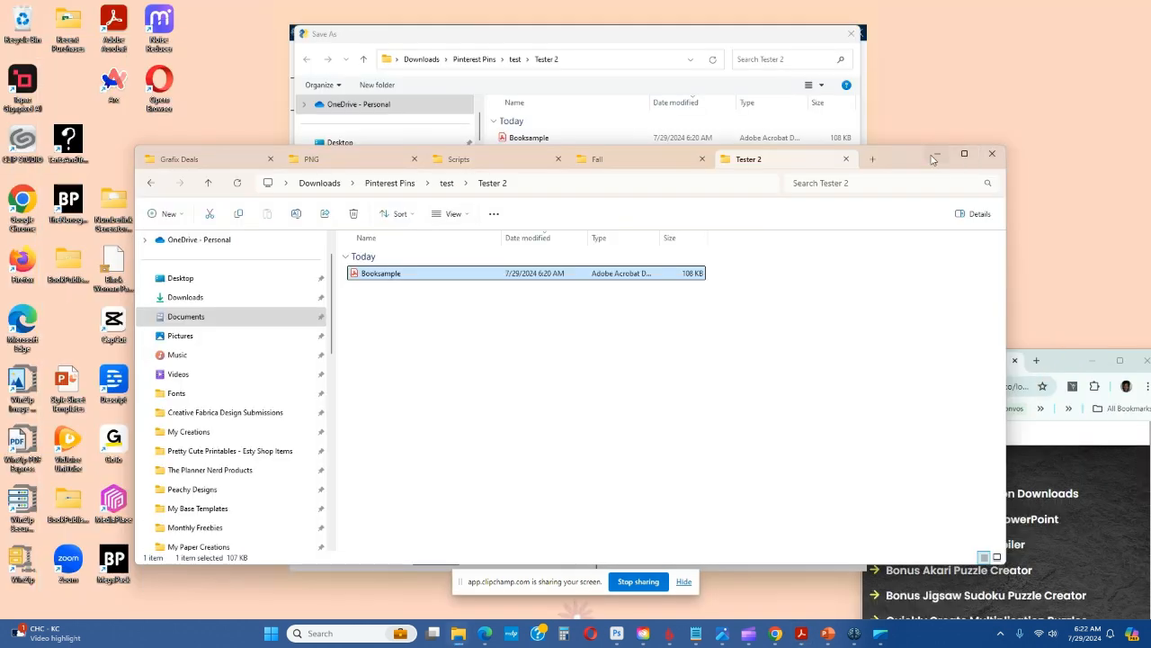
{"action": "left_click", "coordinate": [939, 158]}
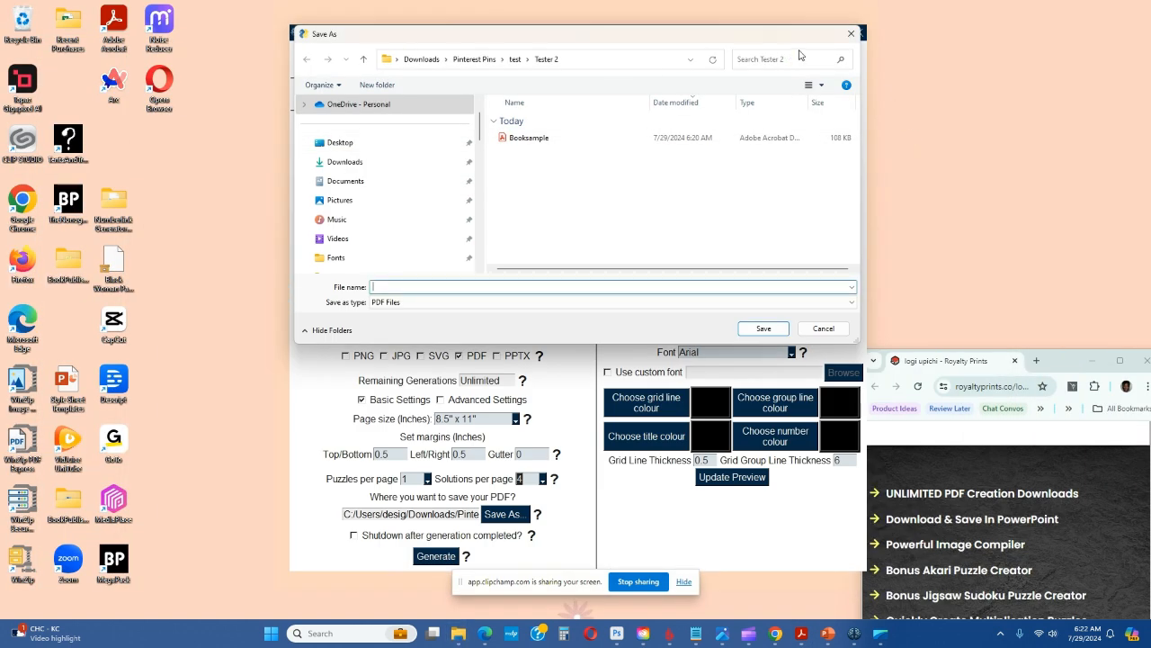
{"action": "left_click", "coordinate": [823, 331]}
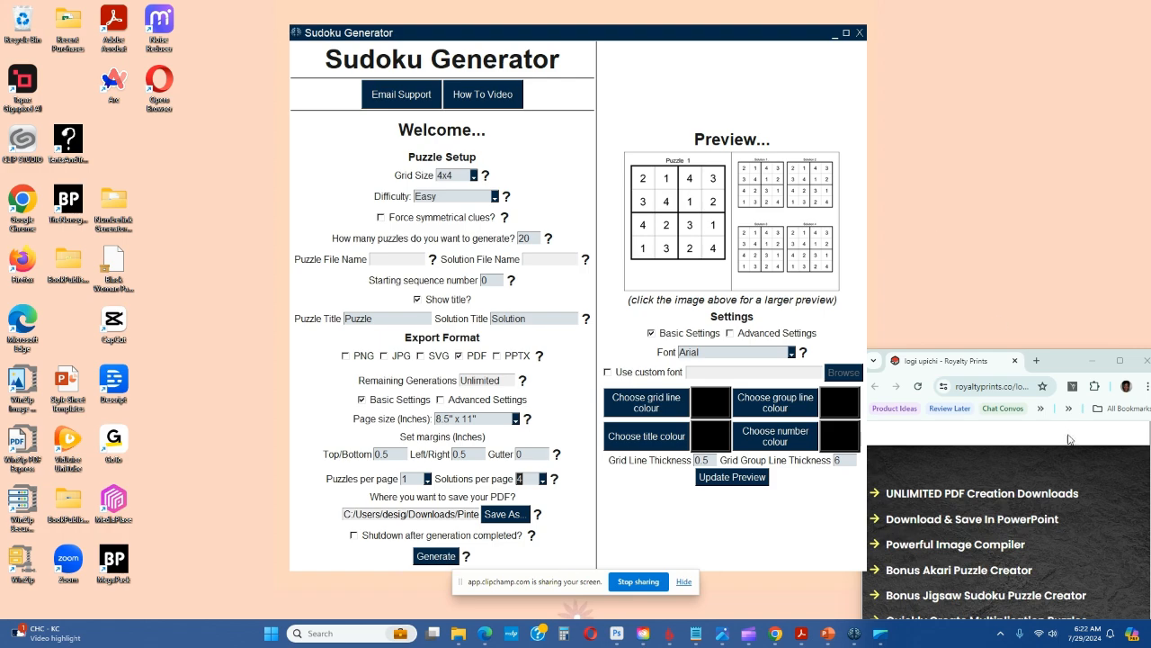
{"action": "left_click_drag", "start_coordinate": [801, 36], "coordinate": [664, 49]}
{"action": "left_click_drag", "start_coordinate": [590, 74], "coordinate": [734, 61]}
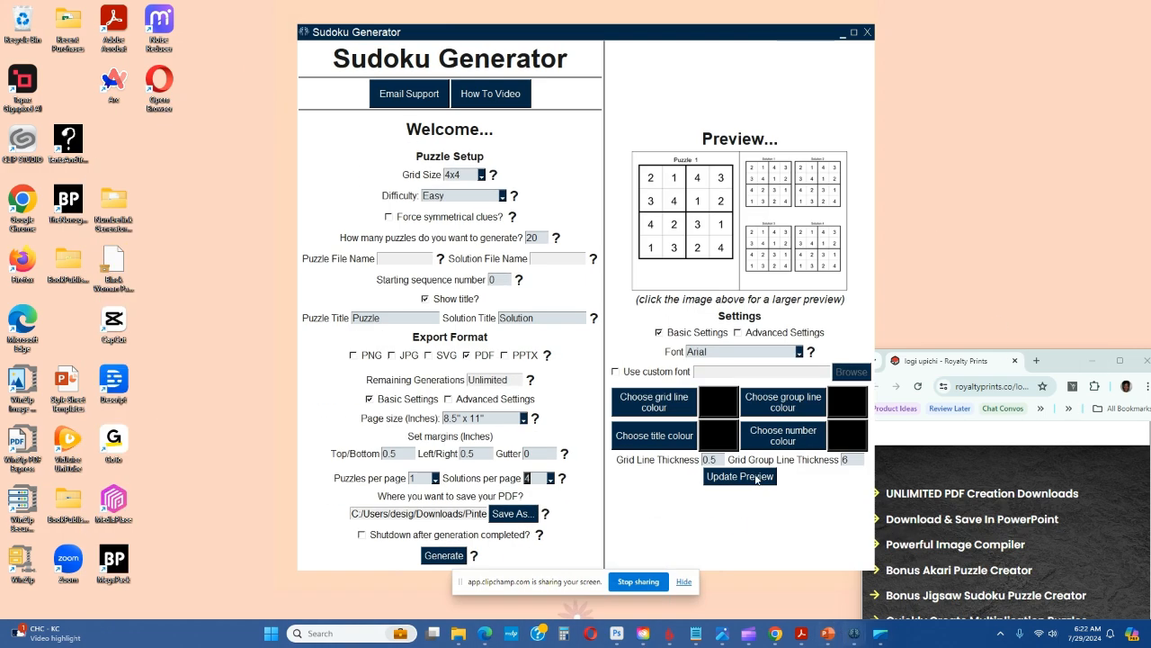
Choose CalcuDoku Generator as the puzzle option in the Brain Game Prints launcher
{"action": "mouse_move", "coordinate": [853, 633]}
{"action": "left_click", "coordinate": [825, 534]}
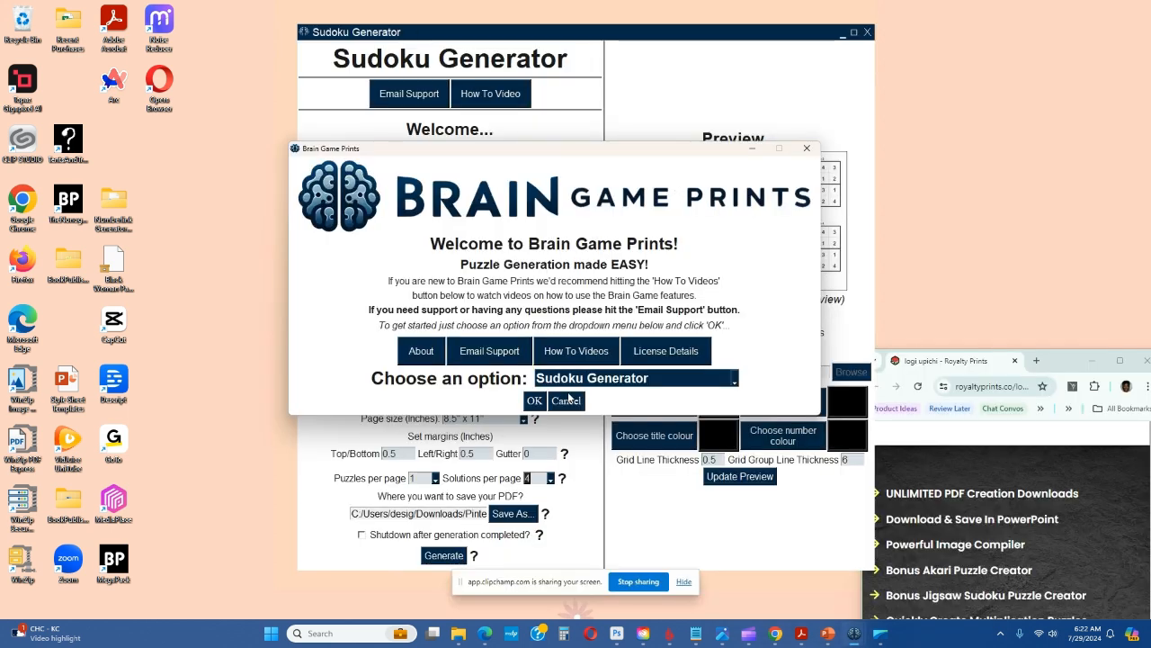
{"action": "left_click", "coordinate": [730, 380]}
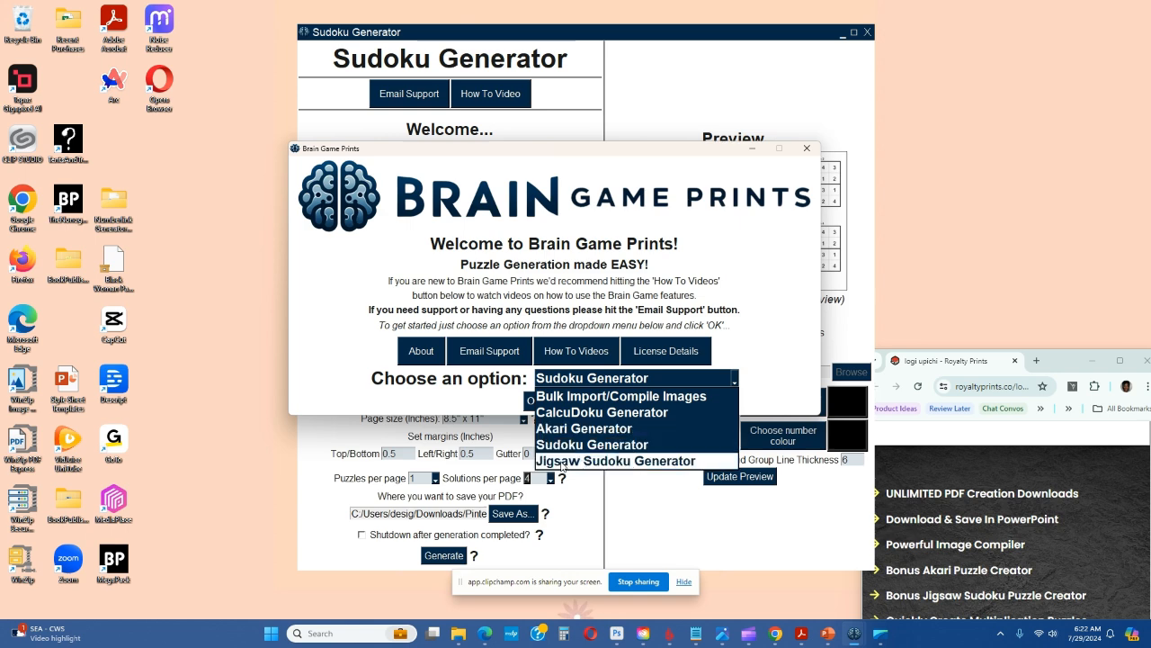
{"action": "left_click", "coordinate": [571, 414]}
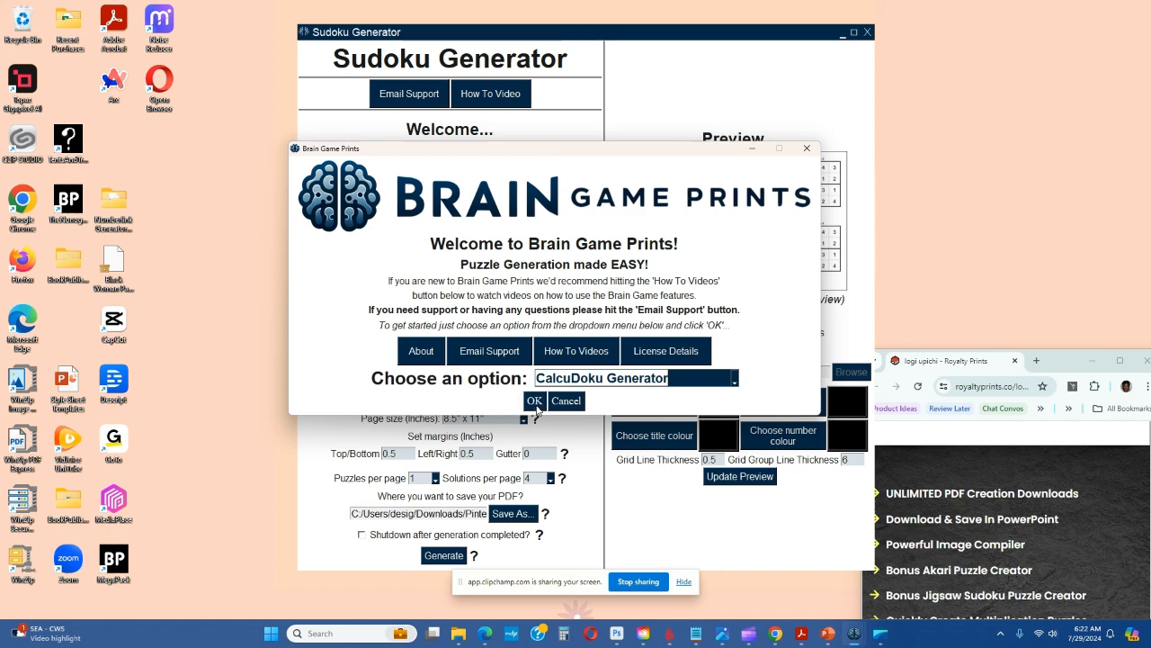
Close the Sudoku Generator and launch the CalcuDoku Generator, placing its window fully in view
{"action": "left_click_drag", "start_coordinate": [622, 149], "coordinate": [822, 166]}
{"action": "left_click", "coordinate": [634, 31]}
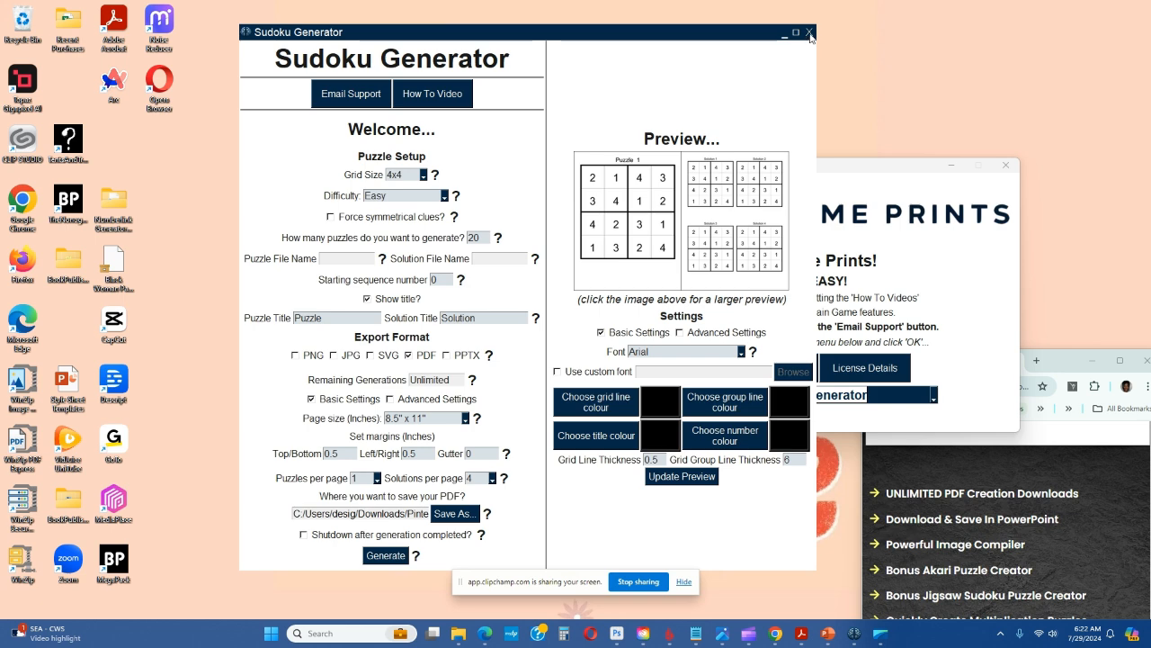
{"action": "left_click_drag", "start_coordinate": [640, 34], "coordinate": [553, 41]}
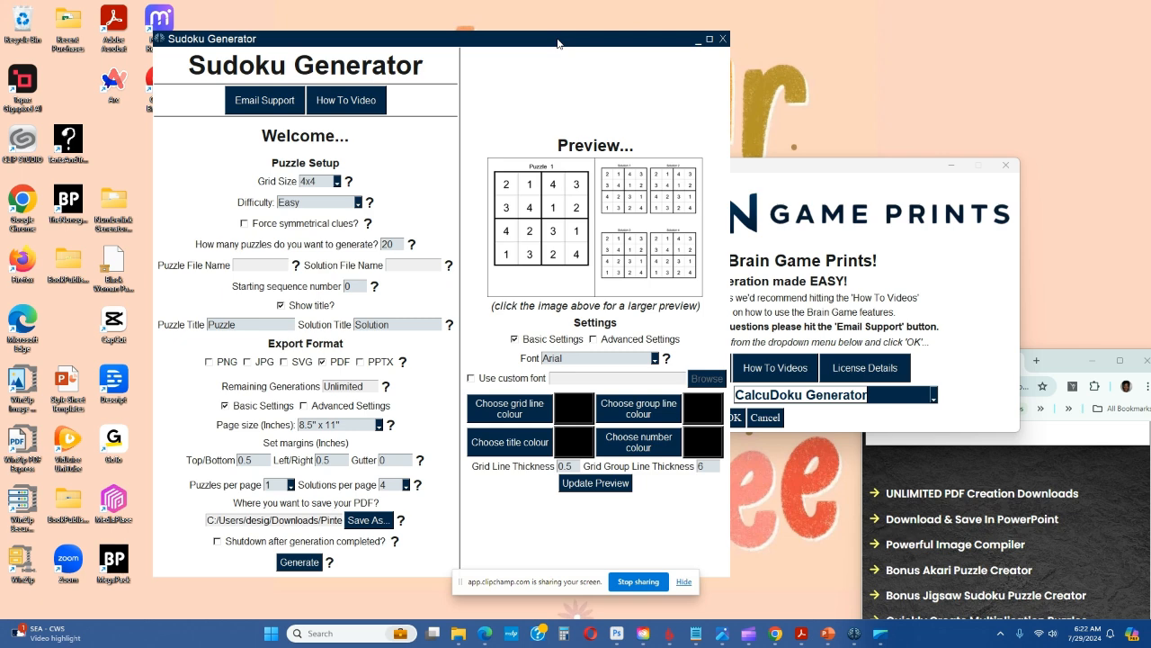
{"action": "left_click", "coordinate": [723, 40]}
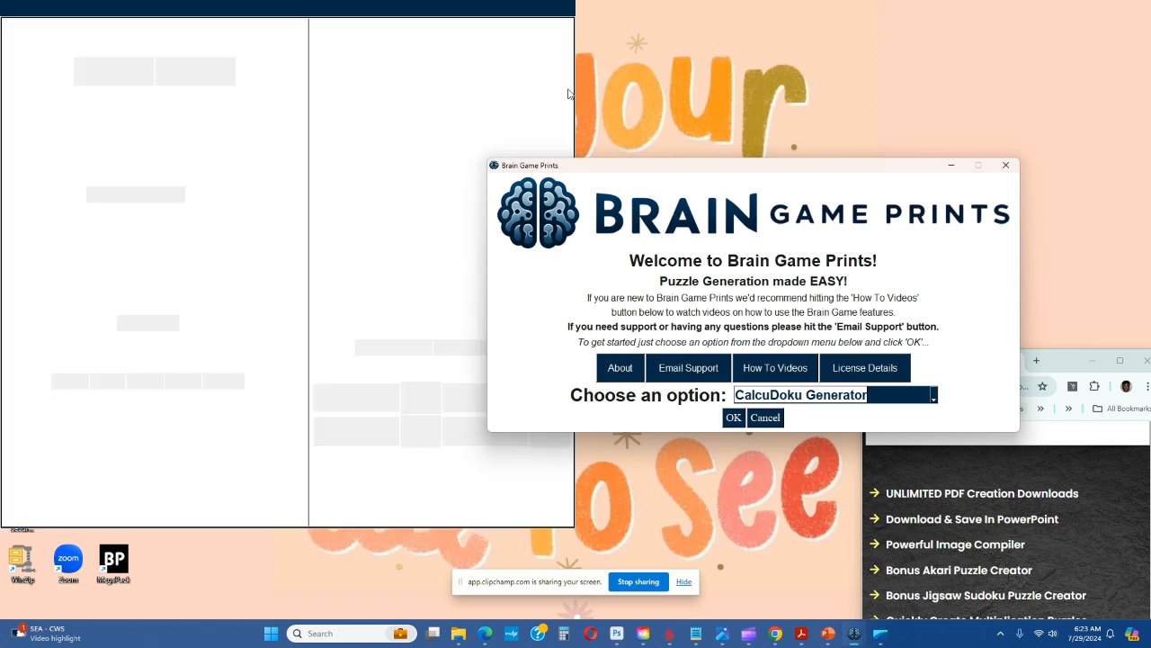
{"action": "left_click_drag", "start_coordinate": [434, 9], "coordinate": [626, 34]}
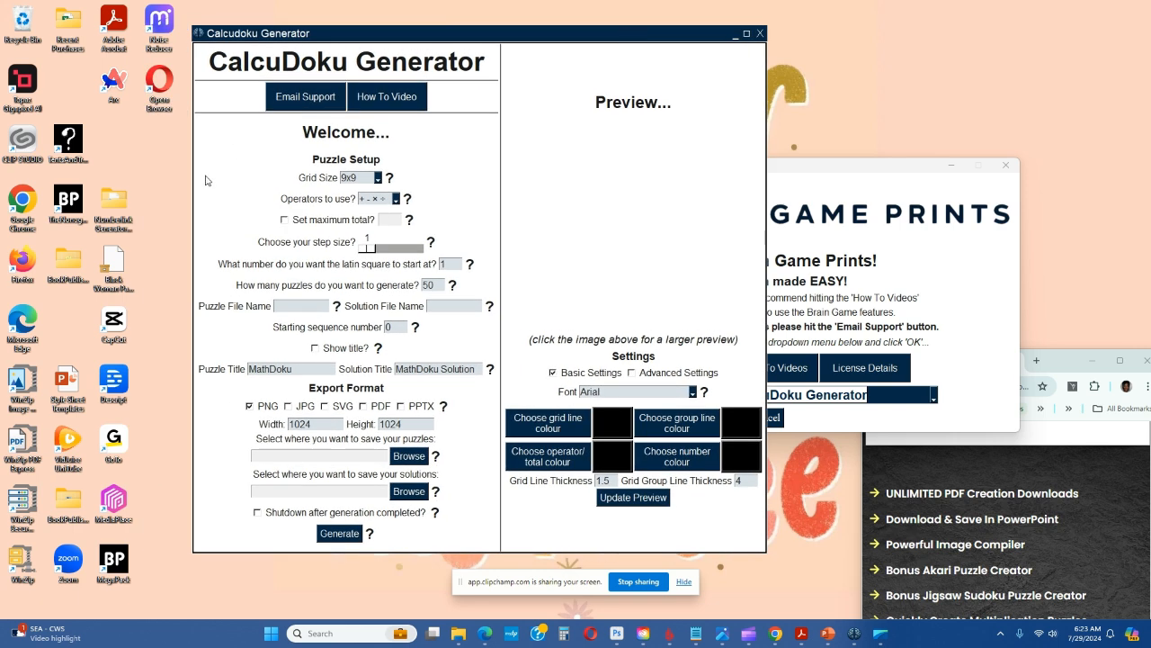
Examine the available grid sizes and operator combinations for CalcuDoku puzzles
{"action": "left_click", "coordinate": [377, 179]}
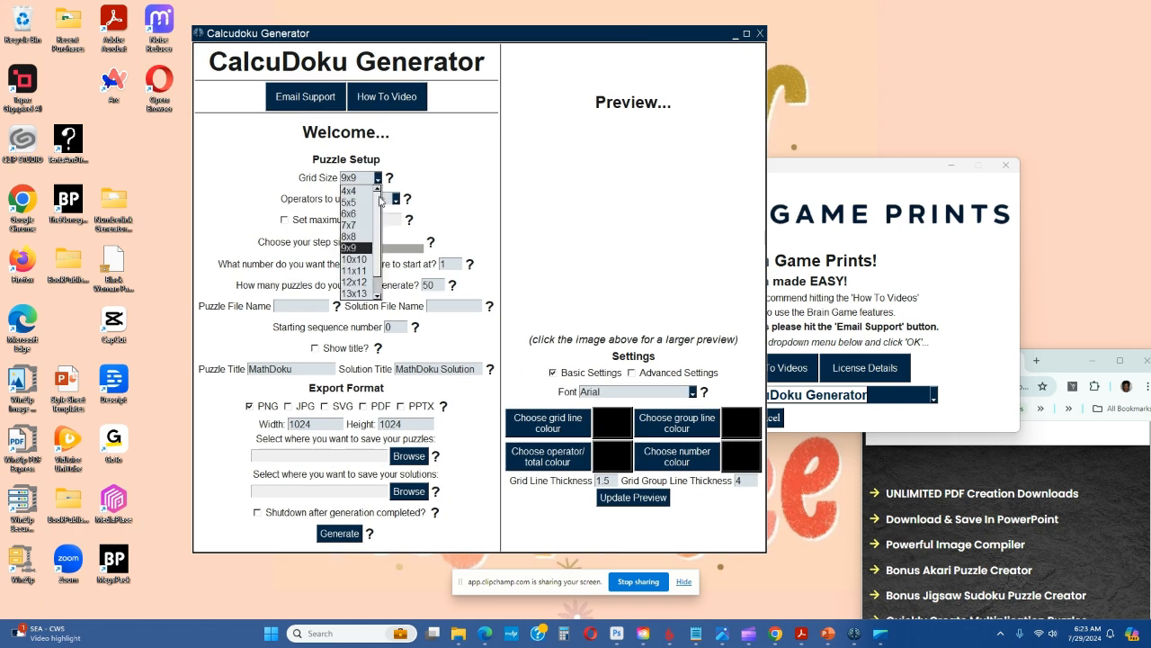
{"action": "left_click", "coordinate": [396, 203]}
{"action": "left_click", "coordinate": [395, 202]}
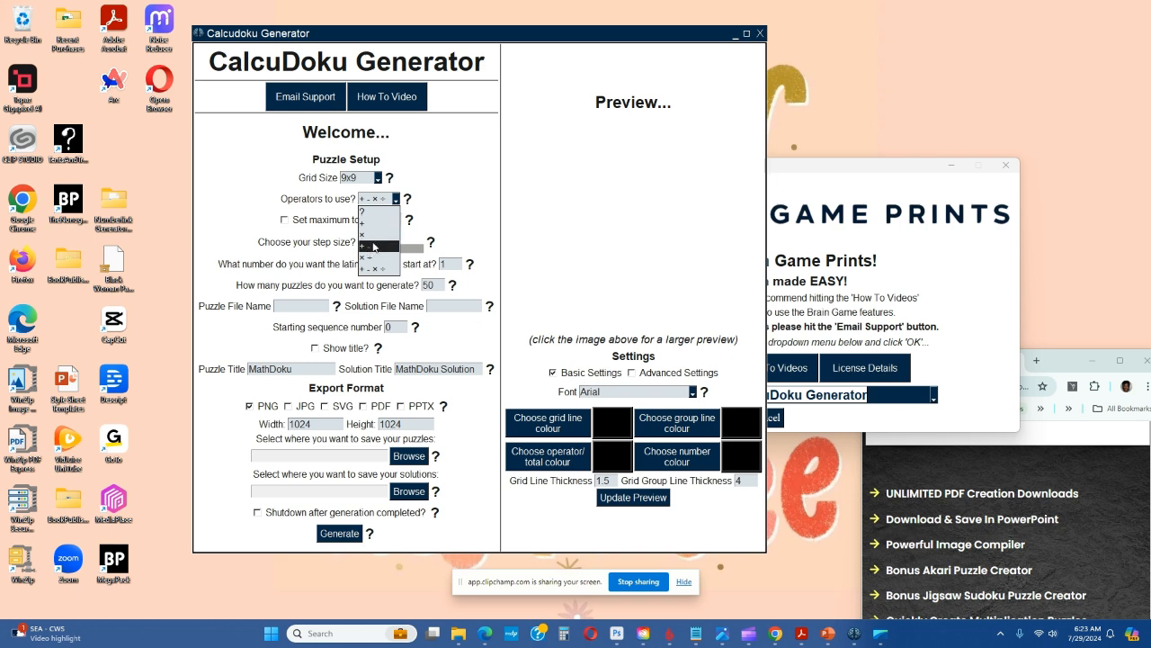
{"action": "left_click", "coordinate": [379, 180]}
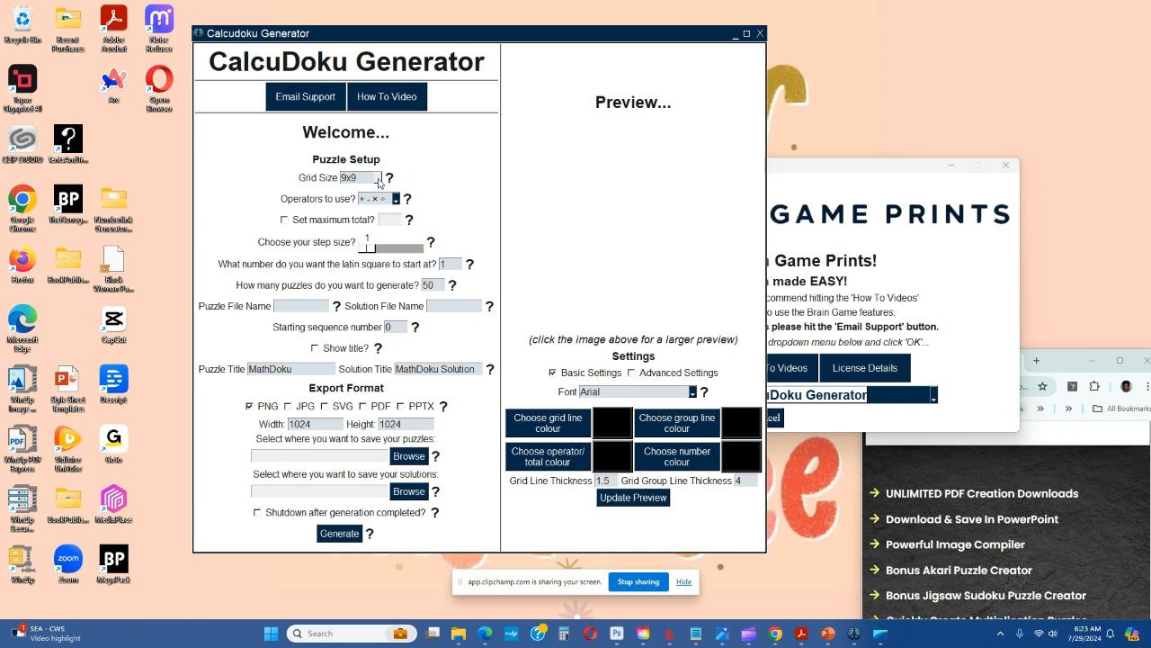
{"action": "left_click", "coordinate": [379, 180]}
{"action": "left_click", "coordinate": [449, 159]}
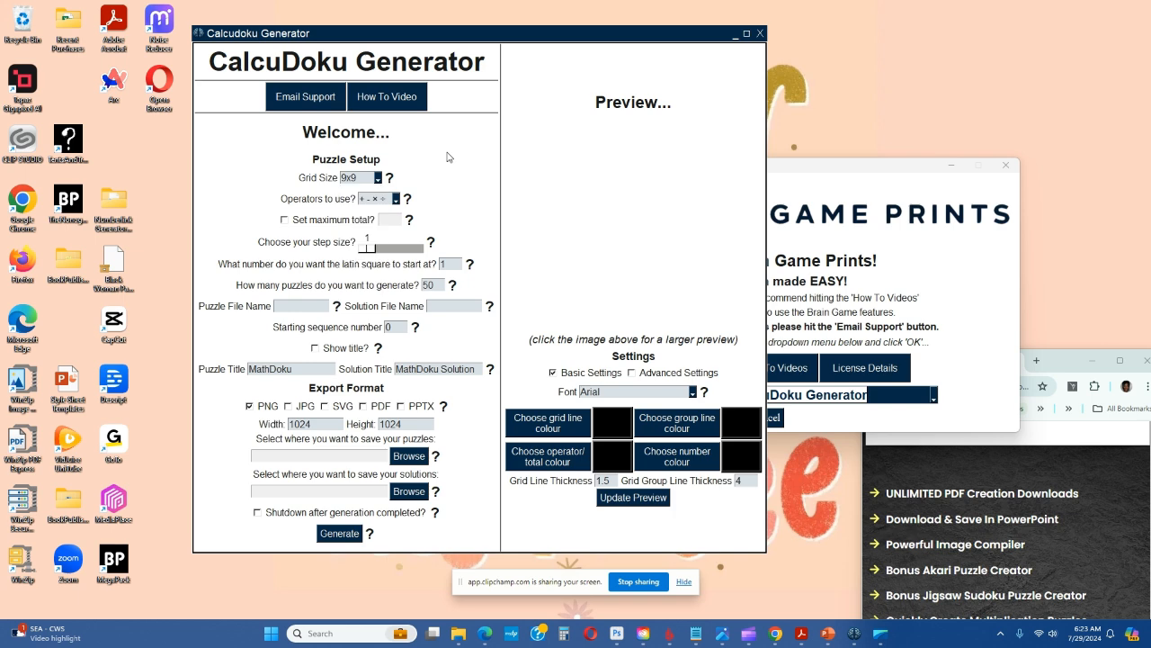
{"action": "left_click", "coordinate": [398, 207]}
{"action": "left_click", "coordinate": [457, 188]}
Set the CalcuDoku grid size to 4x4 and the operators to addition (+) only
{"action": "left_click", "coordinate": [378, 180]}
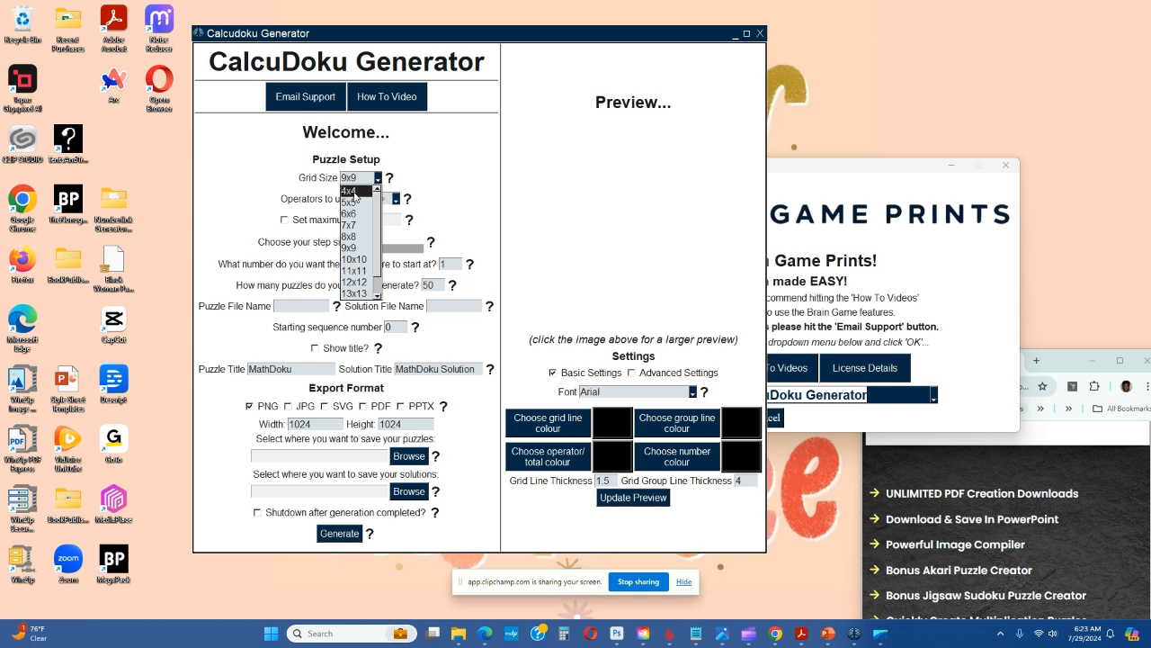
{"action": "left_click", "coordinate": [351, 191]}
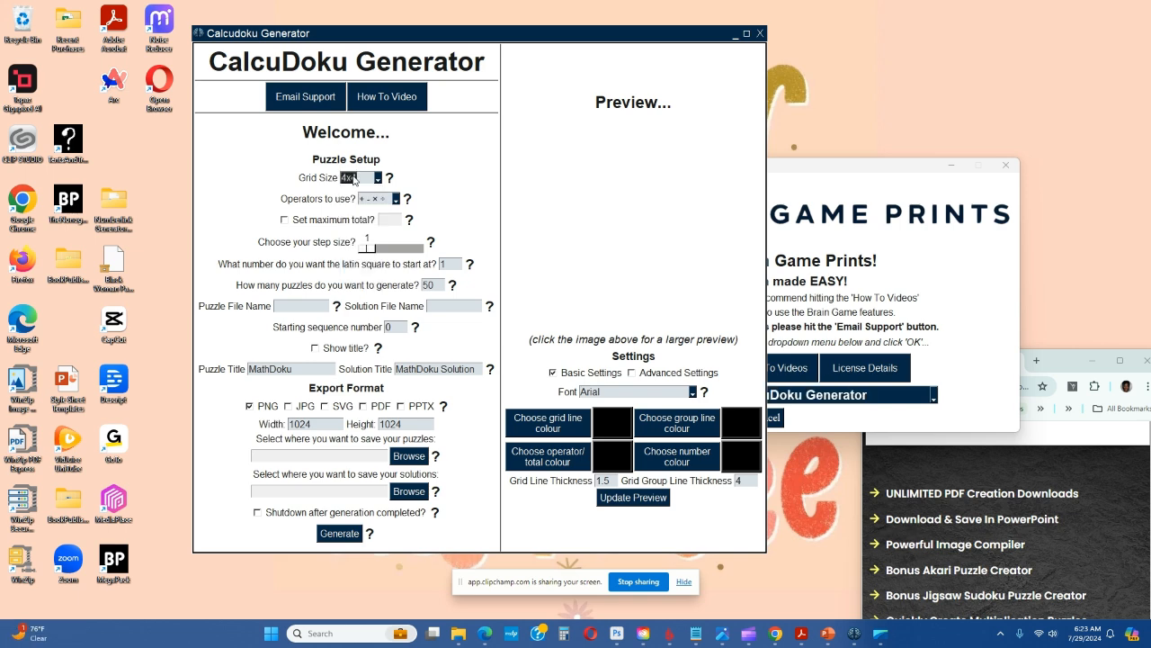
{"action": "left_click", "coordinate": [398, 202]}
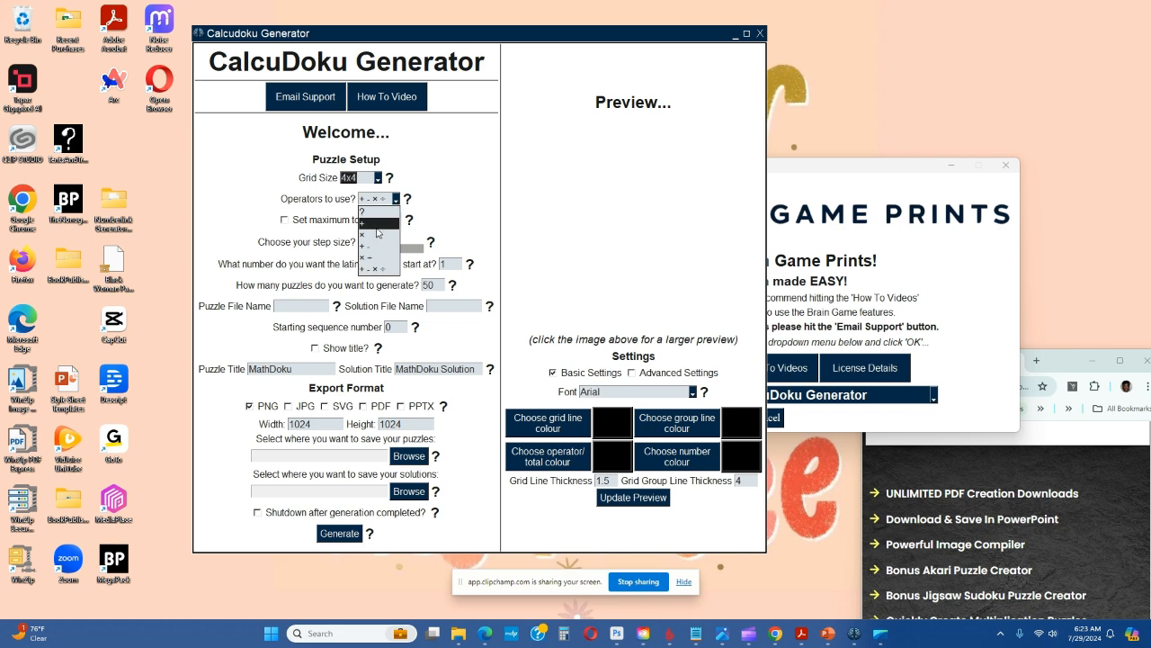
{"action": "left_click", "coordinate": [376, 225]}
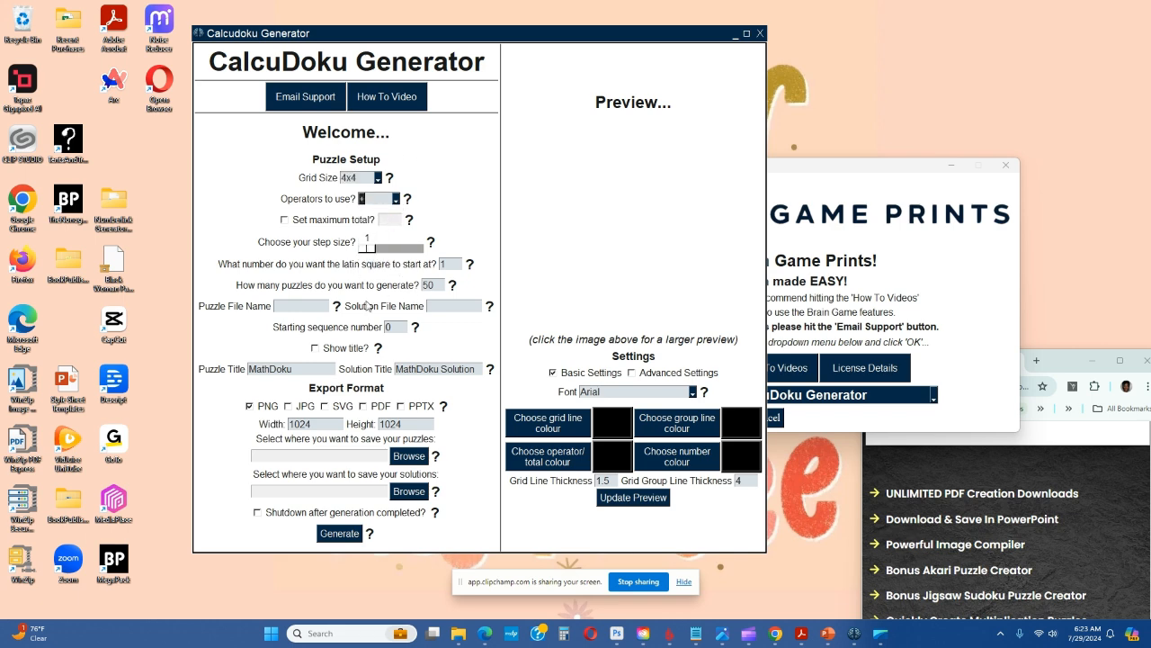
Set the number of CalcuDoku puzzles to generate to 20 and the export format to PDF
{"action": "double_click", "coordinate": [439, 285]}
{"action": "type", "text": "20"}
{"action": "left_click", "coordinate": [364, 406]}
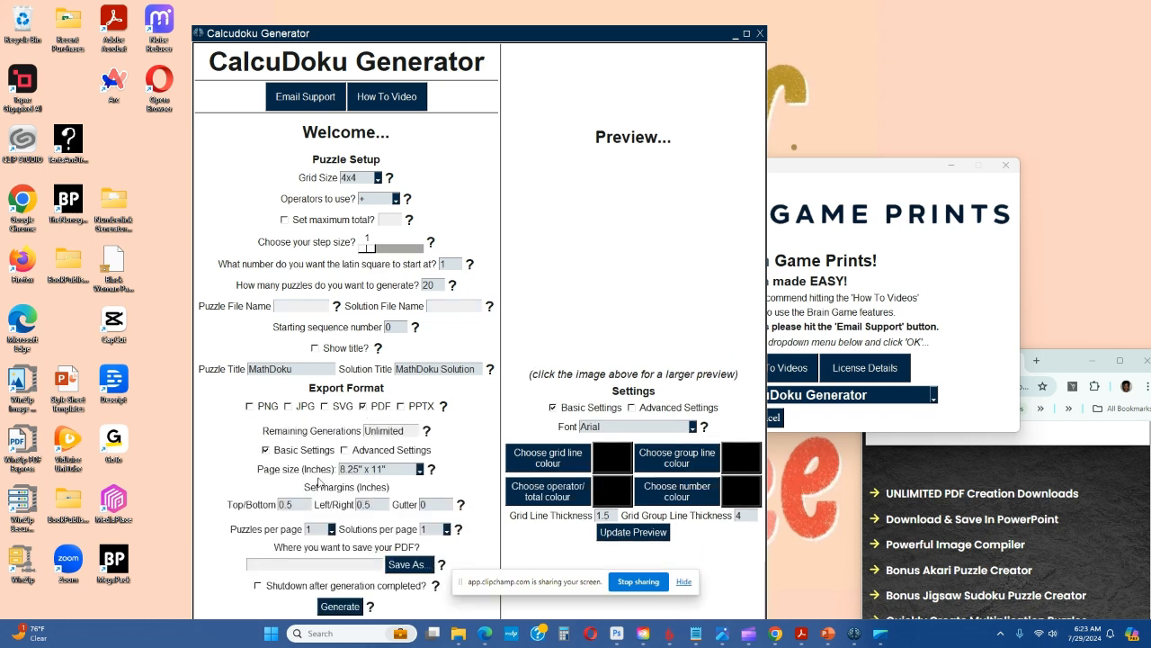
Set the CalcuDoku PDF's save location to the Tester 2 folder with the file name booksample
{"action": "left_click", "coordinate": [404, 564]}
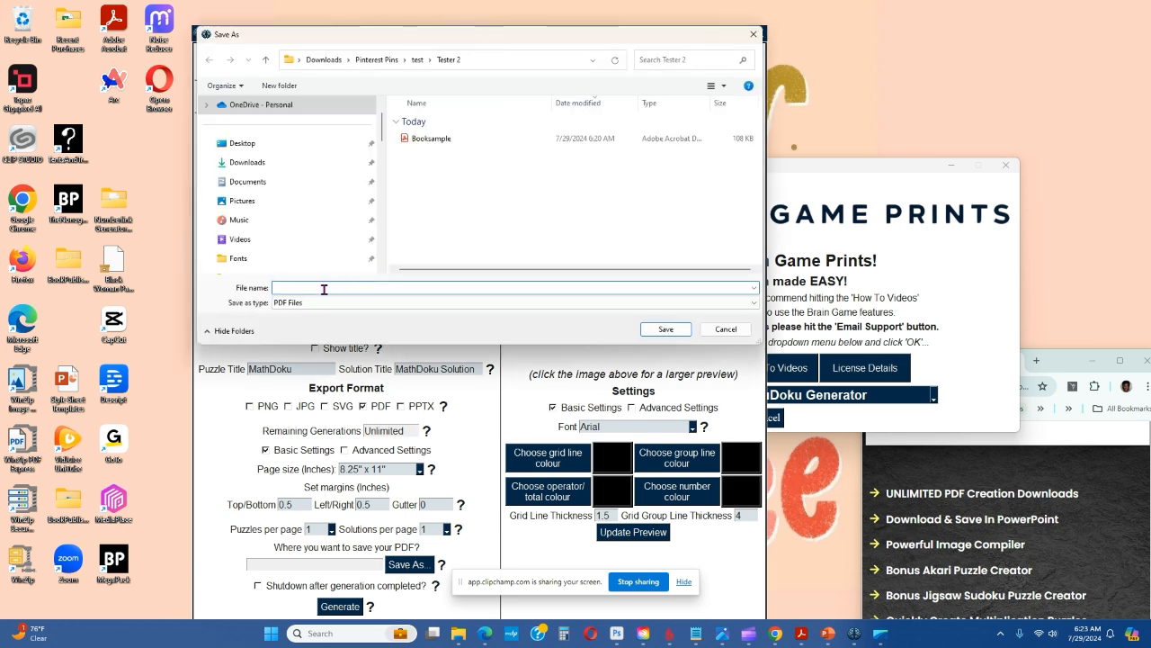
{"action": "type", "text": "booksample"}
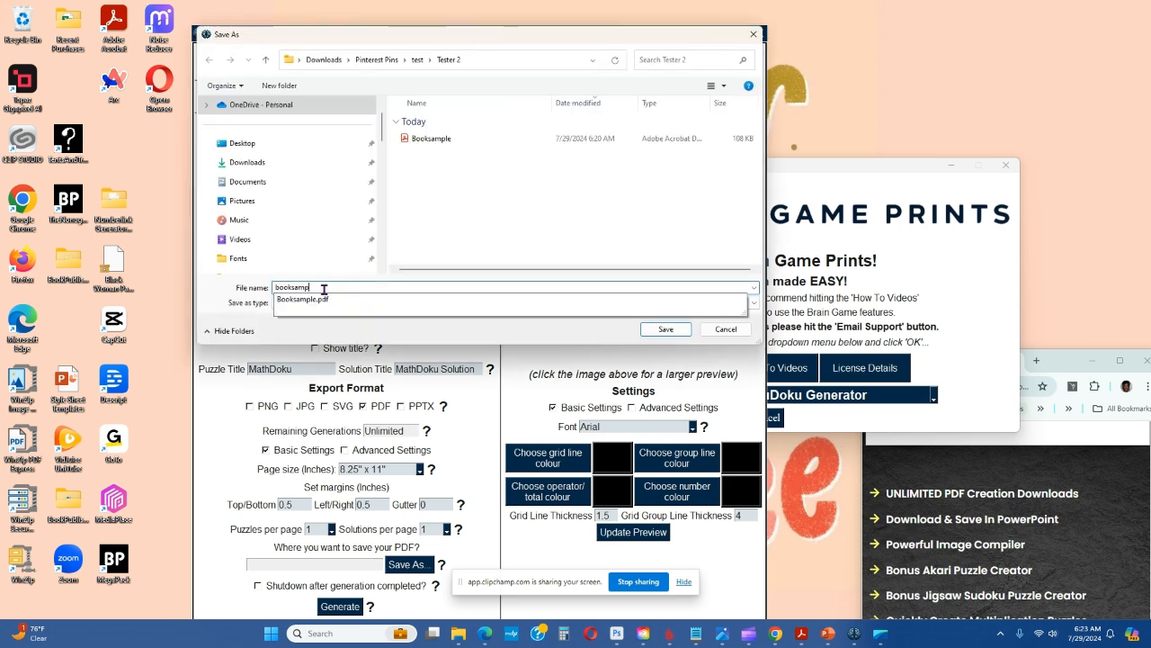
{"action": "key", "text": "Return"}
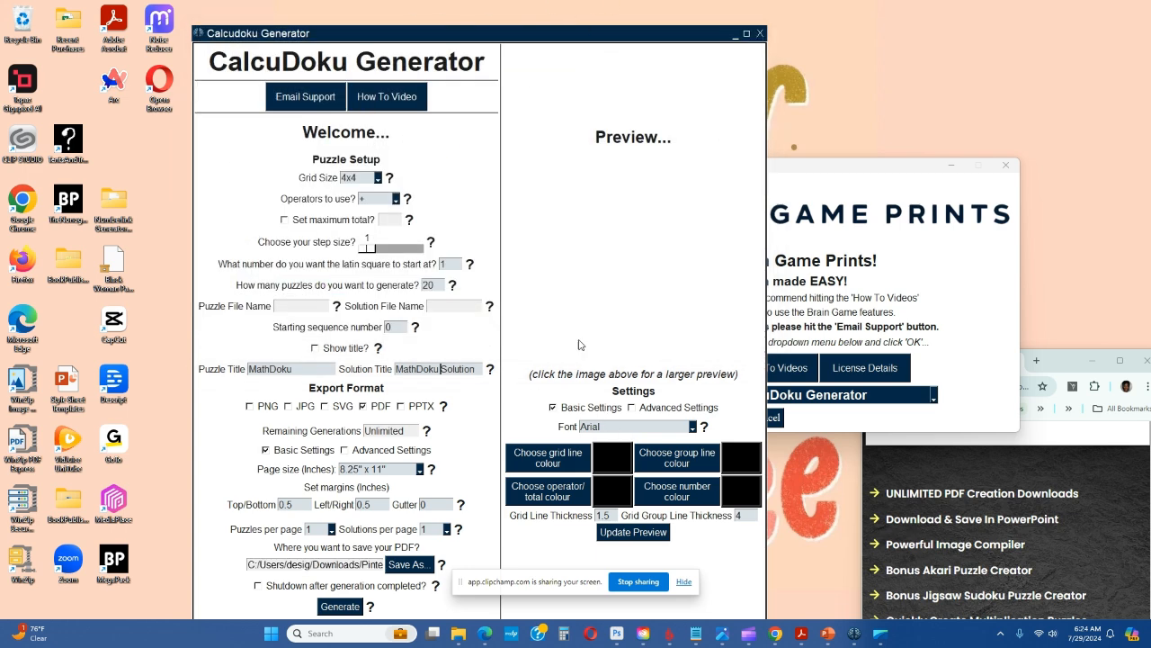
Place 4 solutions on each page and show the MathDoku titles, updating the CalcuDoku preview with both changes
{"action": "left_click", "coordinate": [694, 426]}
{"action": "left_click", "coordinate": [733, 428]}
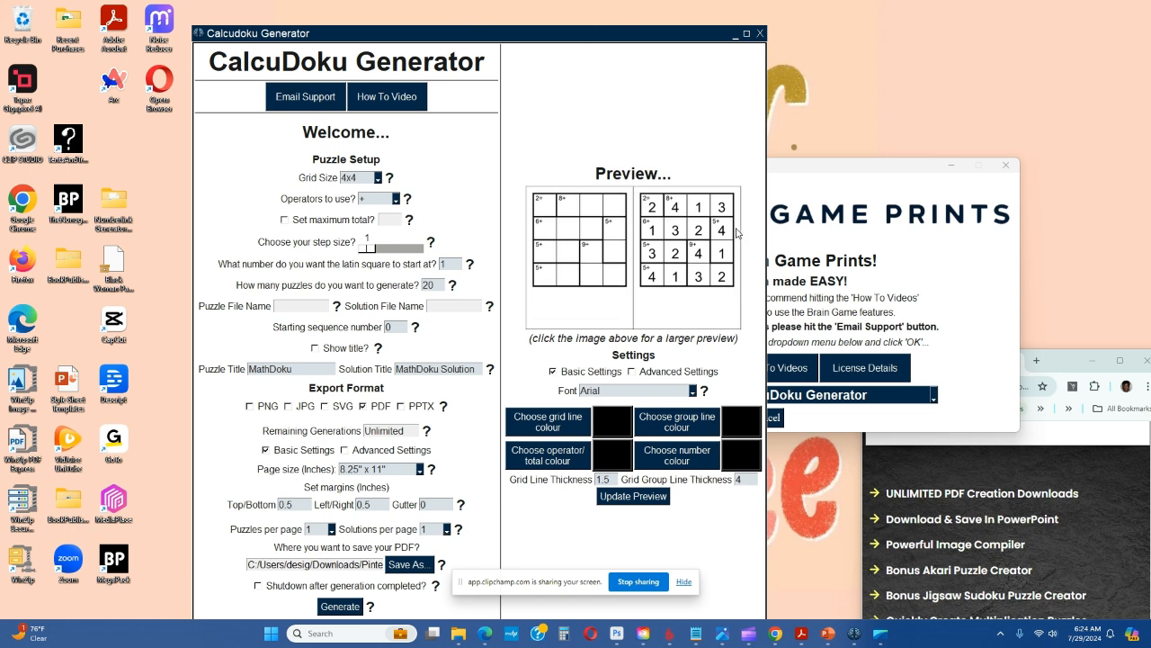
{"action": "left_click", "coordinate": [447, 532]}
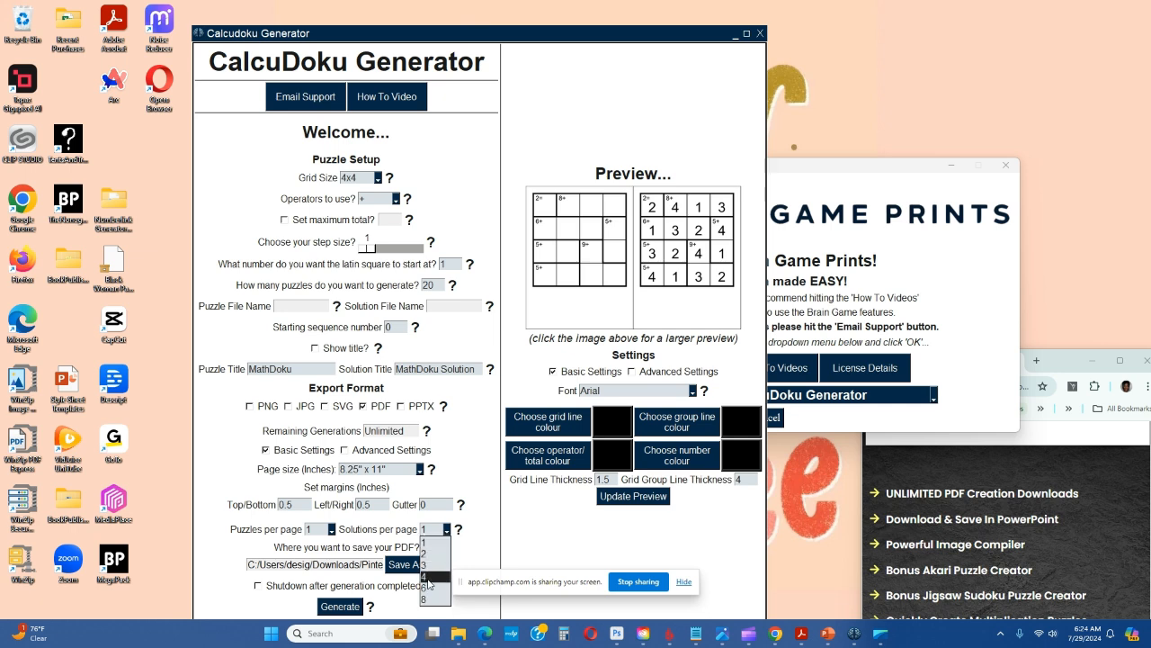
{"action": "left_click", "coordinate": [427, 578]}
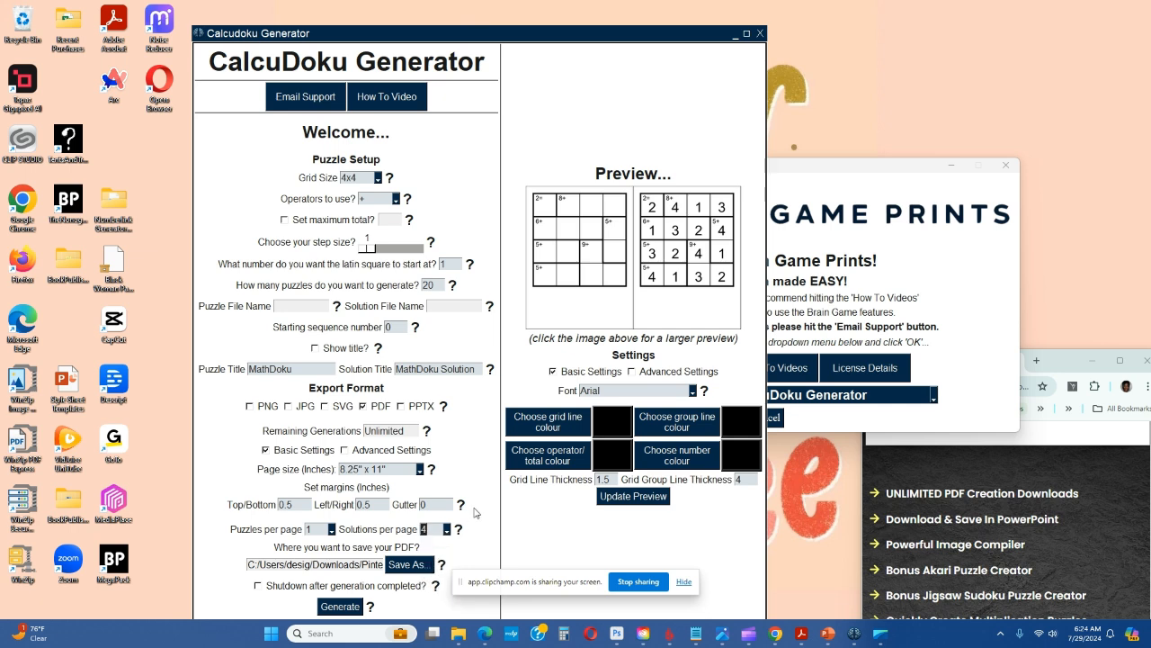
{"action": "left_click", "coordinate": [634, 499]}
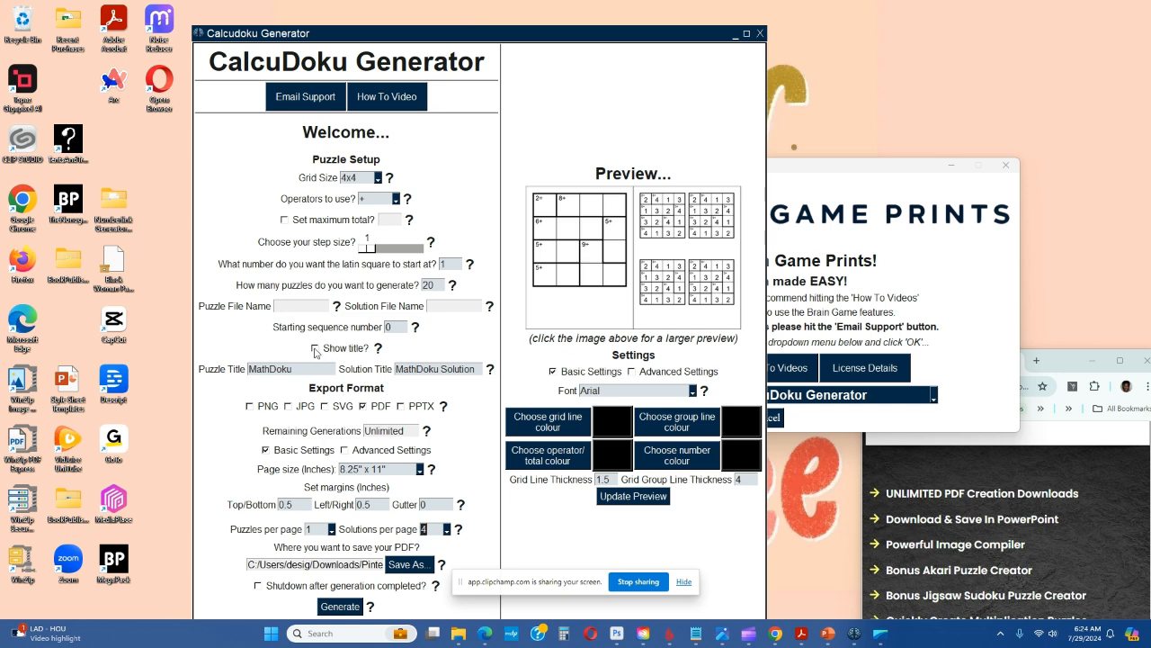
{"action": "left_click", "coordinate": [643, 496]}
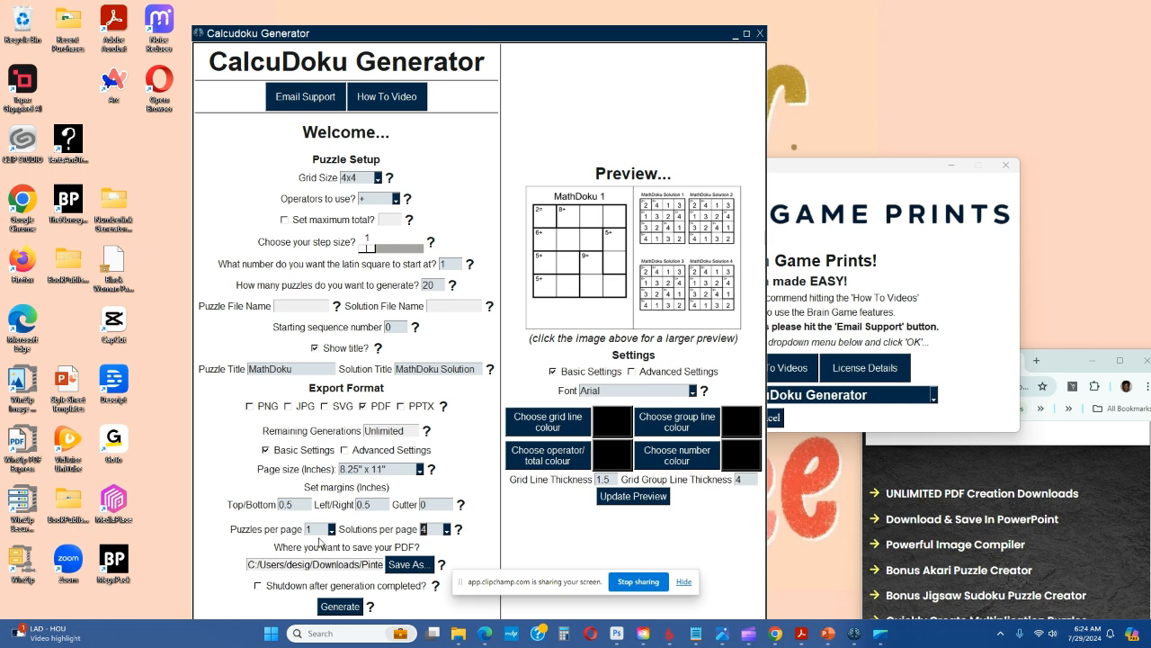
Place 2 puzzles on each page and update the CalcuDoku preview
{"action": "left_click", "coordinate": [331, 530]}
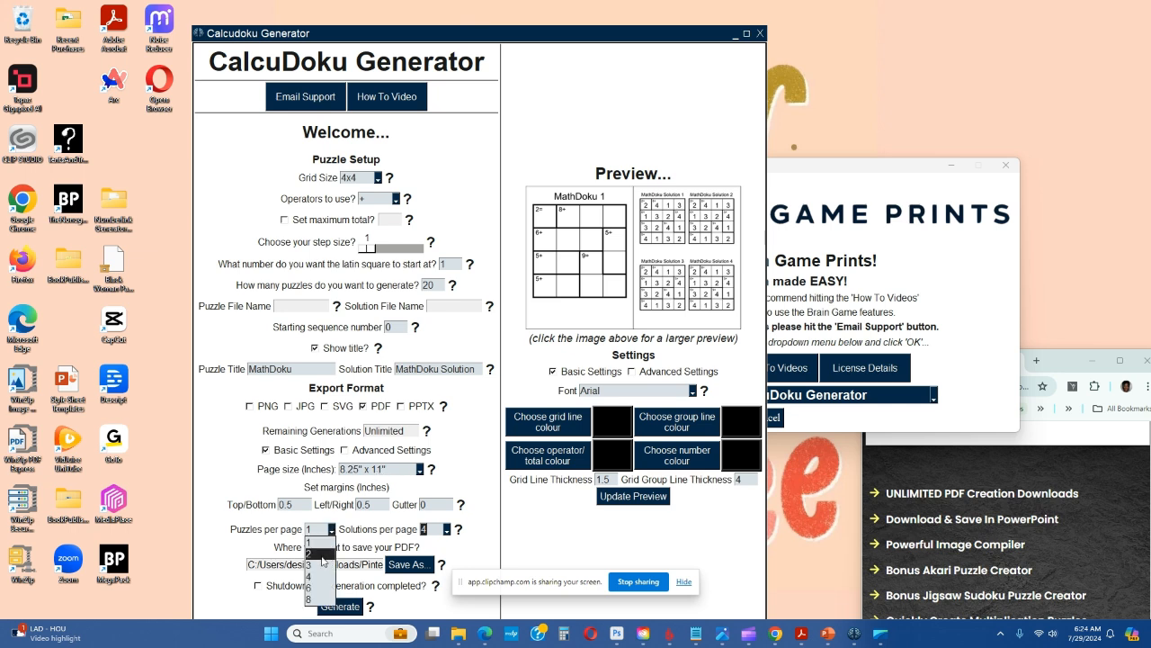
{"action": "left_click", "coordinate": [323, 555]}
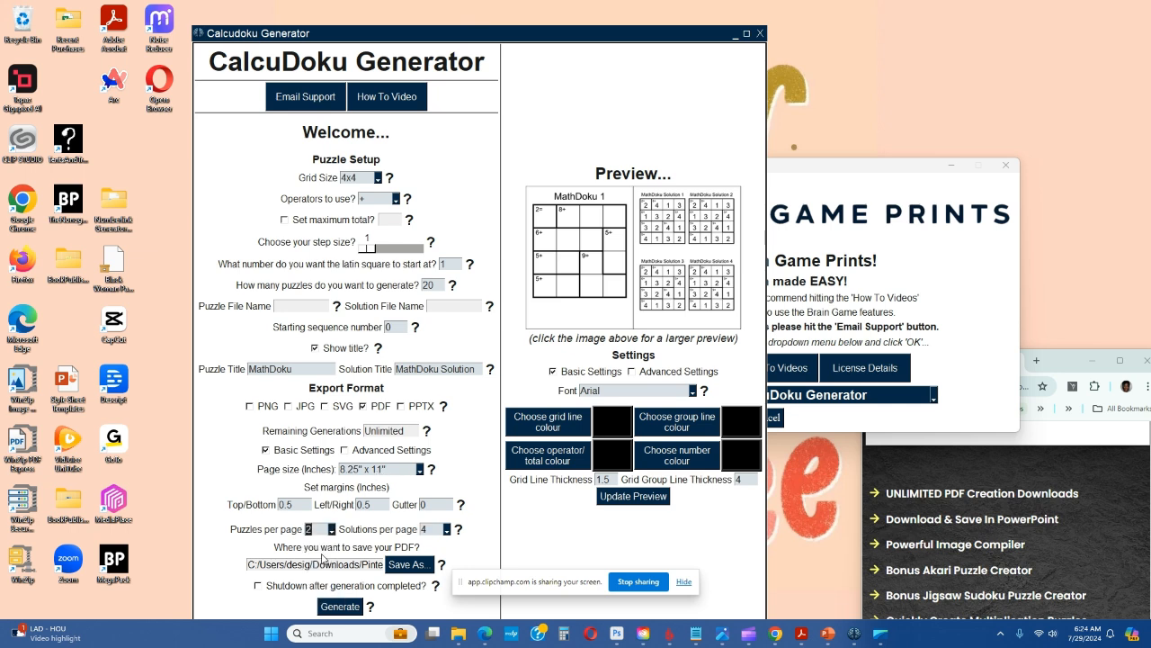
{"action": "left_click", "coordinate": [626, 500]}
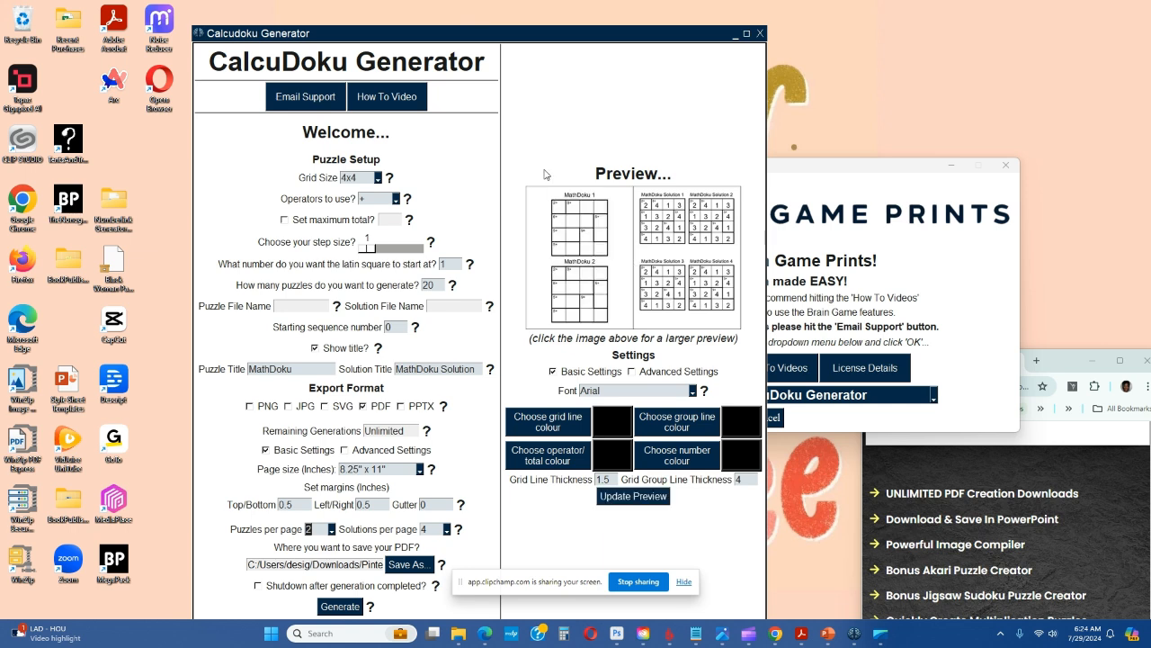
Generate the CalcuDoku puzzle PDF with the current settings
{"action": "left_click_drag", "start_coordinate": [582, 36], "coordinate": [587, 13]}
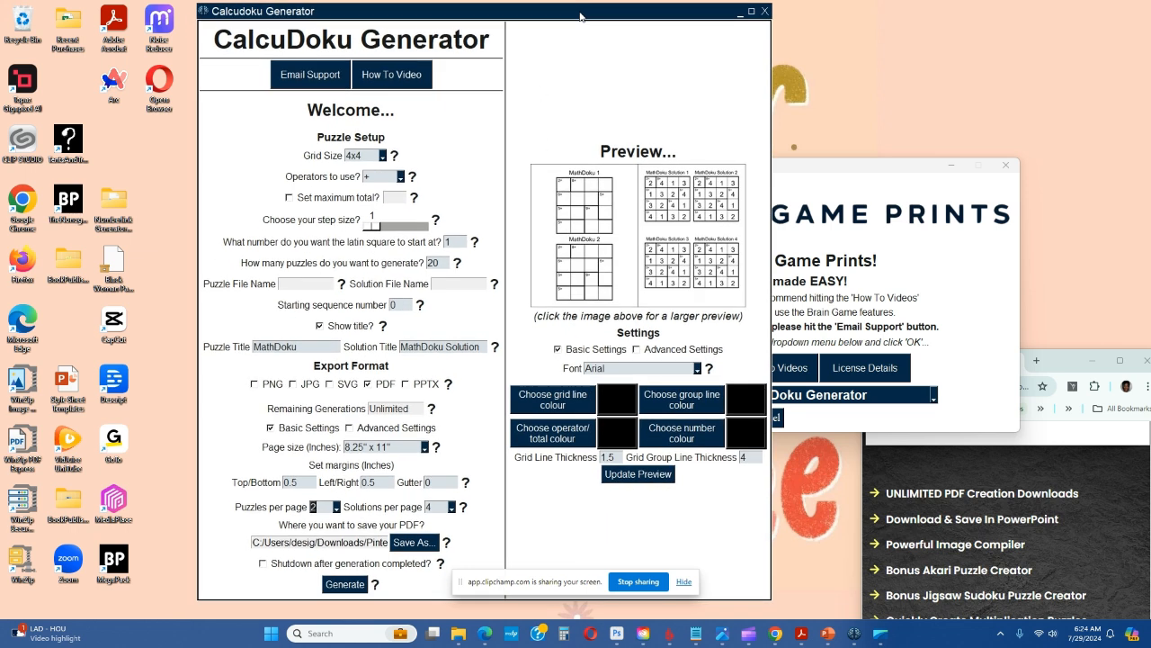
{"action": "left_click", "coordinate": [345, 585]}
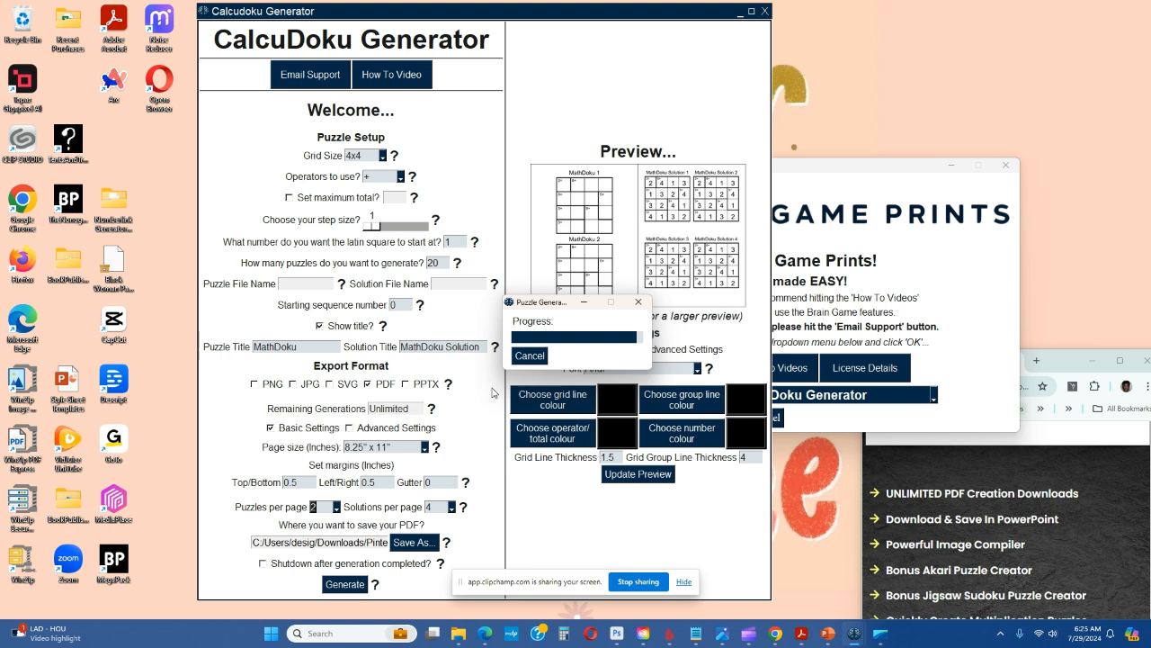
{"action": "left_click", "coordinate": [539, 349]}
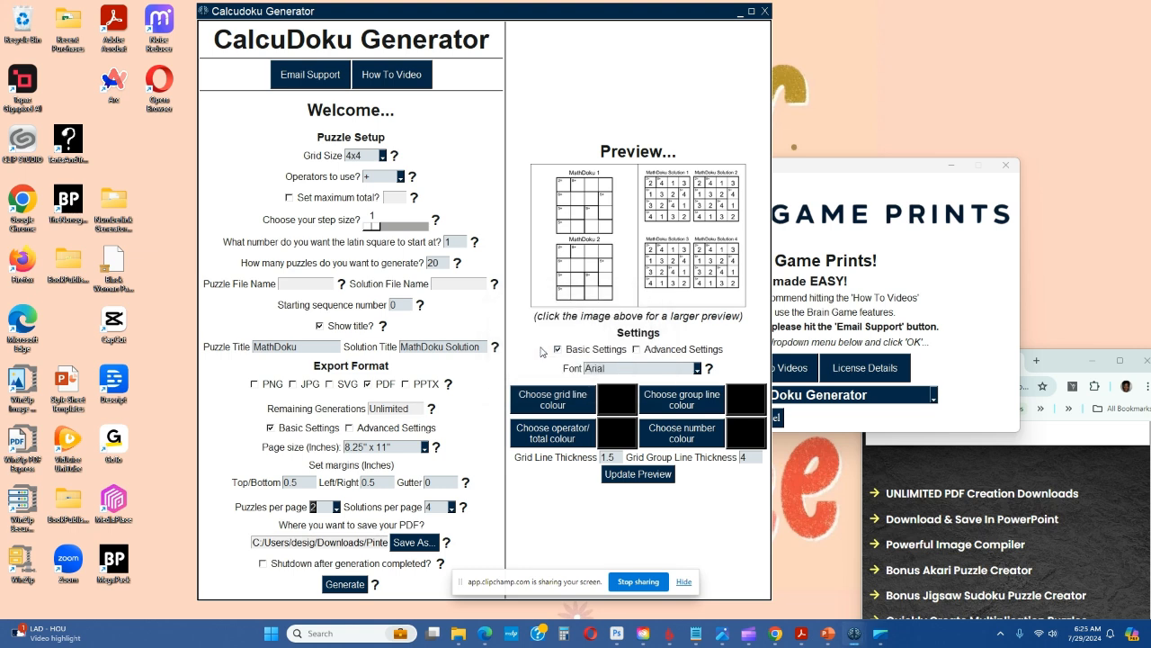
Switch to the Tester 2 folder in File Explorer and open booksample2 in Acrobat
{"action": "mouse_move", "coordinate": [458, 633]}
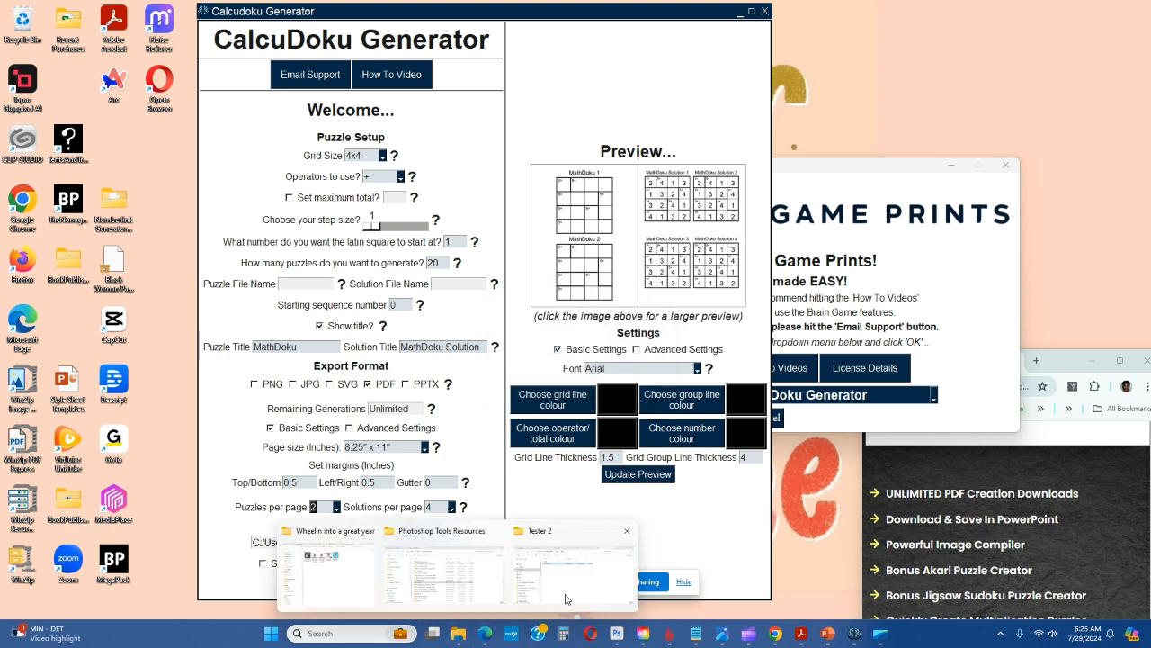
{"action": "left_click", "coordinate": [566, 576]}
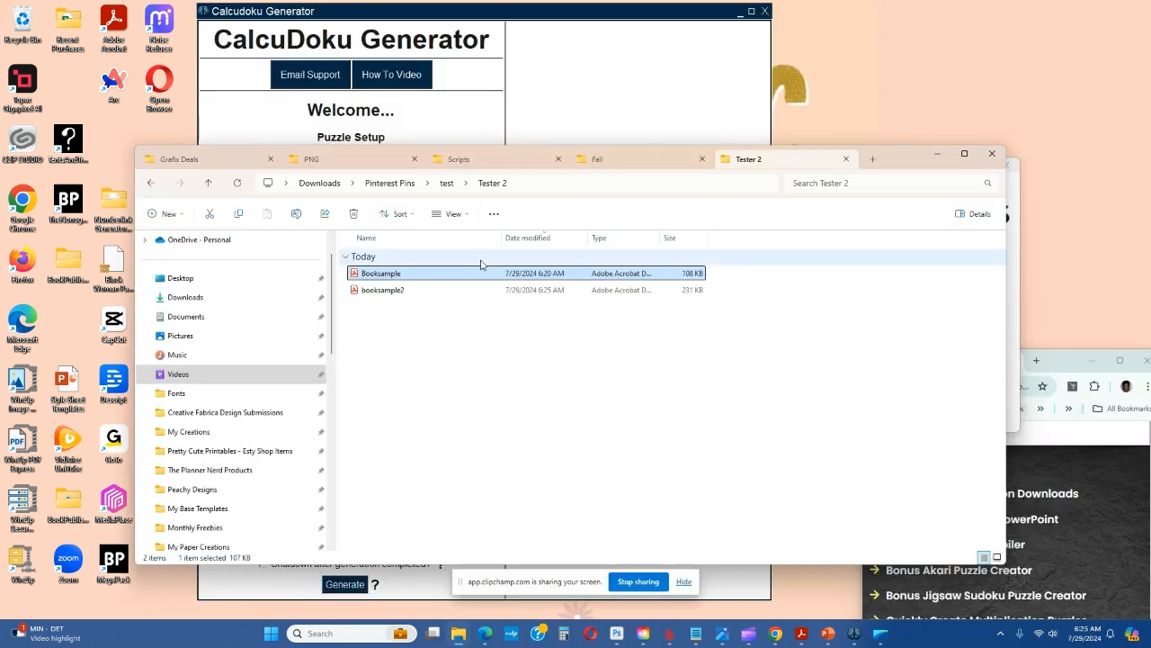
{"action": "double_click", "coordinate": [383, 294]}
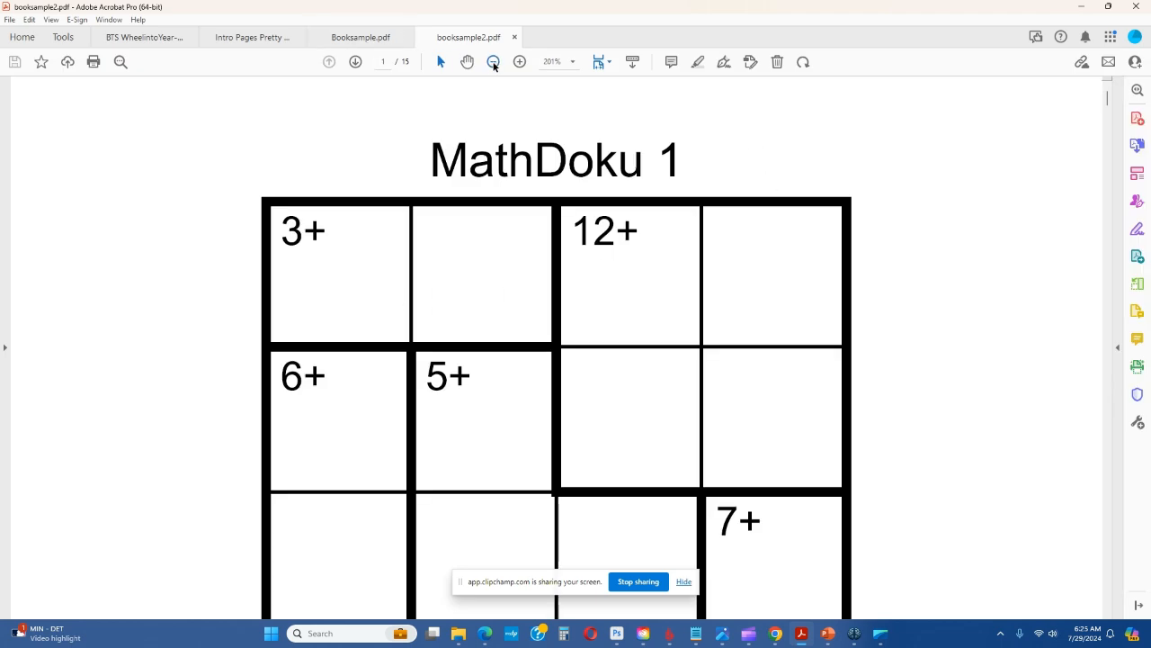
Examine the MathDoku pages in booksample2.pdf and compare them with the sudoku pages in Booksample.pdf
{"action": "left_click", "coordinate": [493, 61]}
{"action": "left_click", "coordinate": [493, 62]}
{"action": "left_click", "coordinate": [493, 61]}
{"action": "scroll", "coordinate": [708, 348], "scroll_direction": "down", "scroll_amount": 5}
{"action": "scroll", "coordinate": [702, 343], "scroll_direction": "down", "scroll_amount": 10}
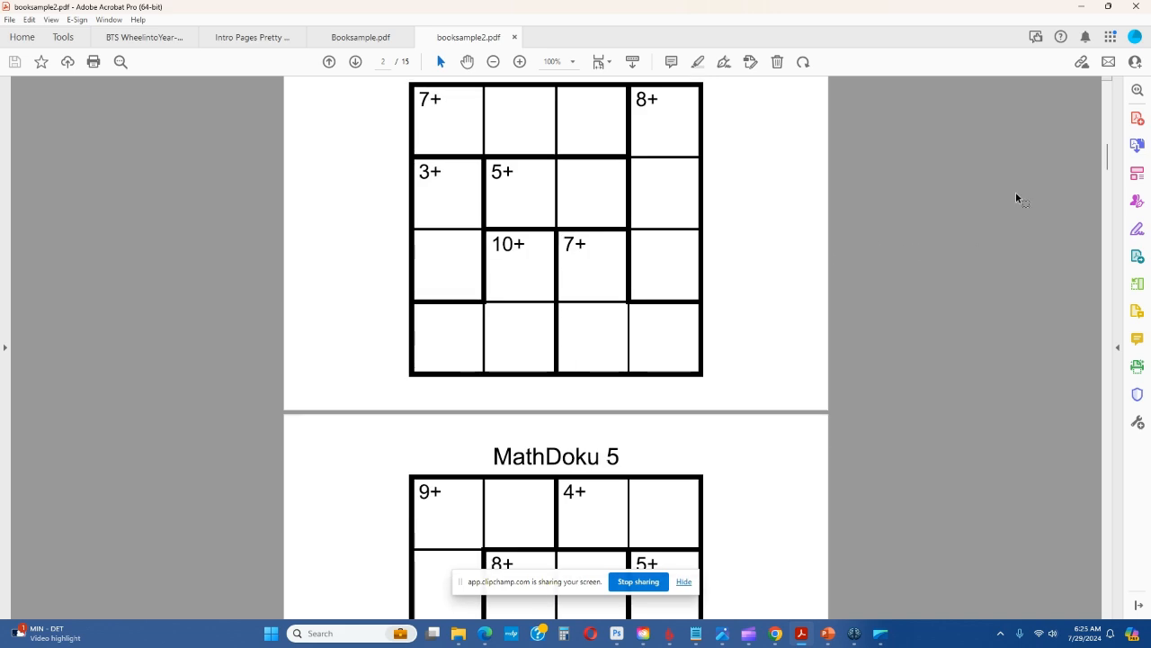
{"action": "left_click_drag", "start_coordinate": [1104, 171], "coordinate": [1068, 106]}
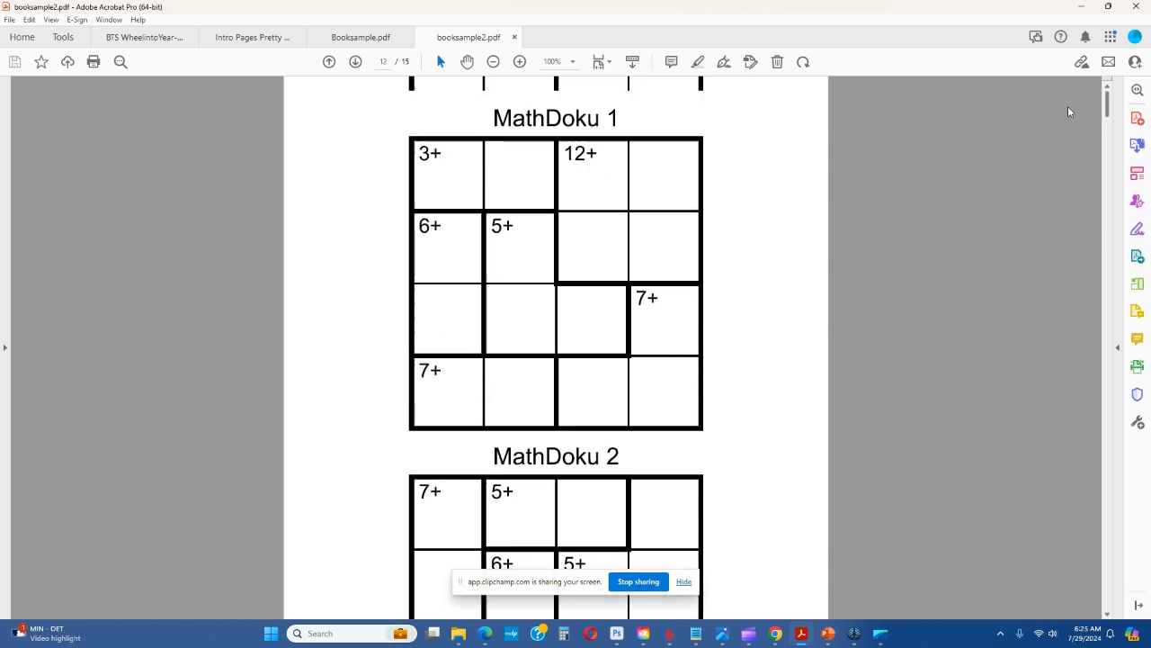
{"action": "left_click", "coordinate": [349, 37]}
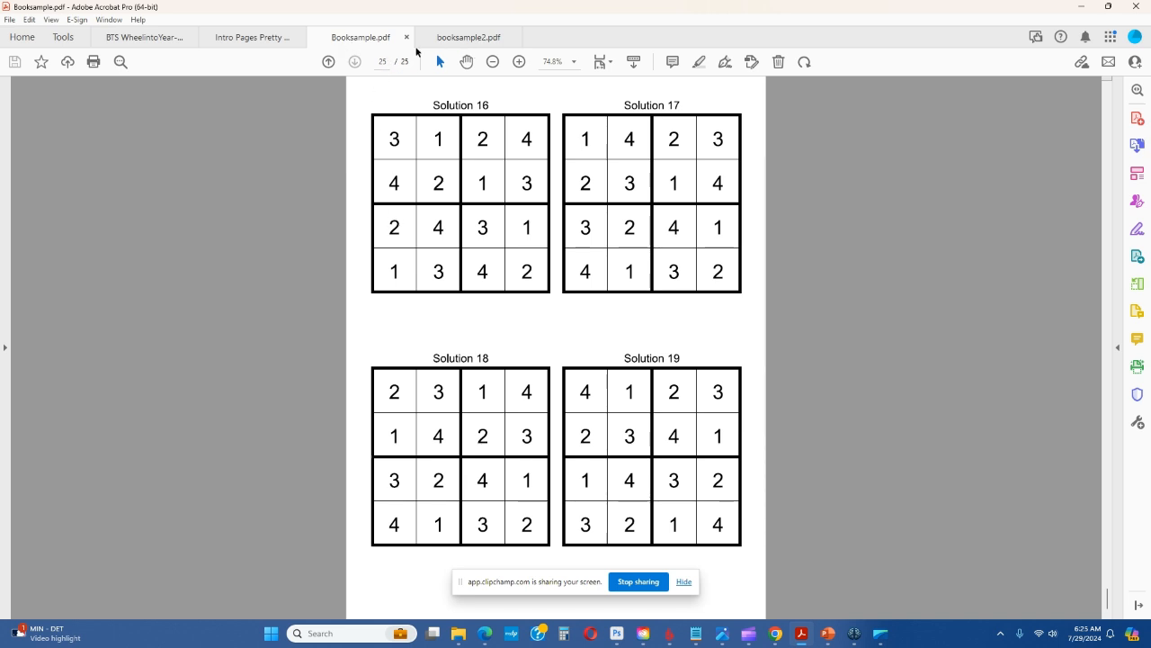
{"action": "left_click", "coordinate": [455, 38]}
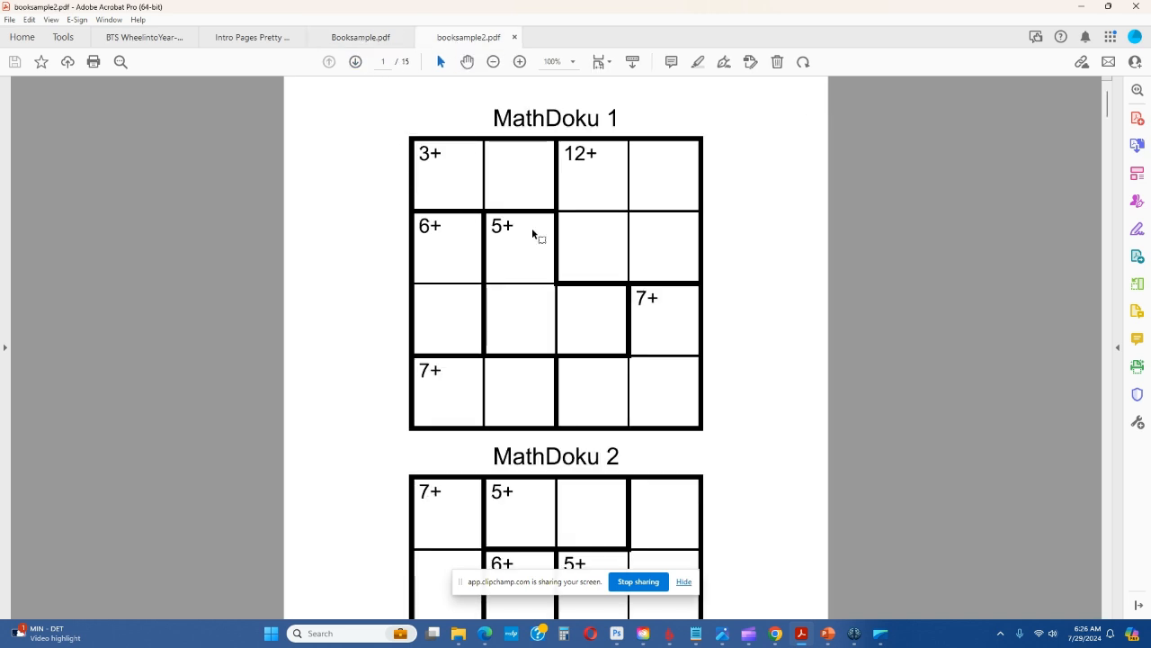
{"action": "left_click", "coordinate": [367, 37]}
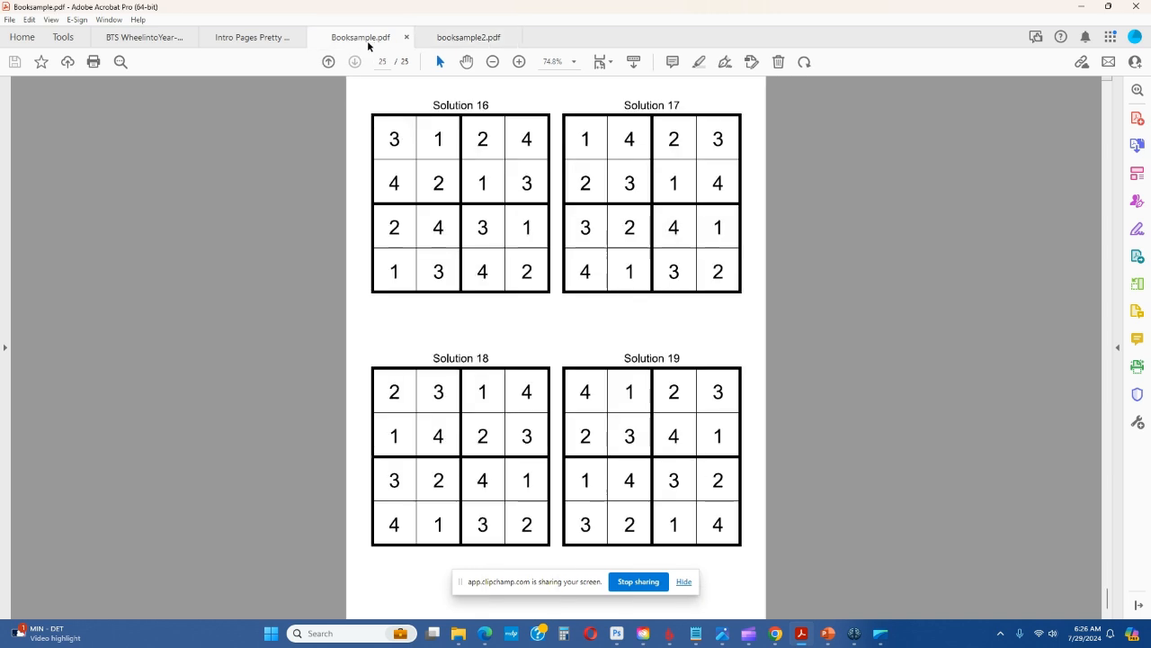
Combine the open files booksample2.pdf and Booksample.pdf into one PDF and look through its opening pages
{"action": "left_click", "coordinate": [63, 37]}
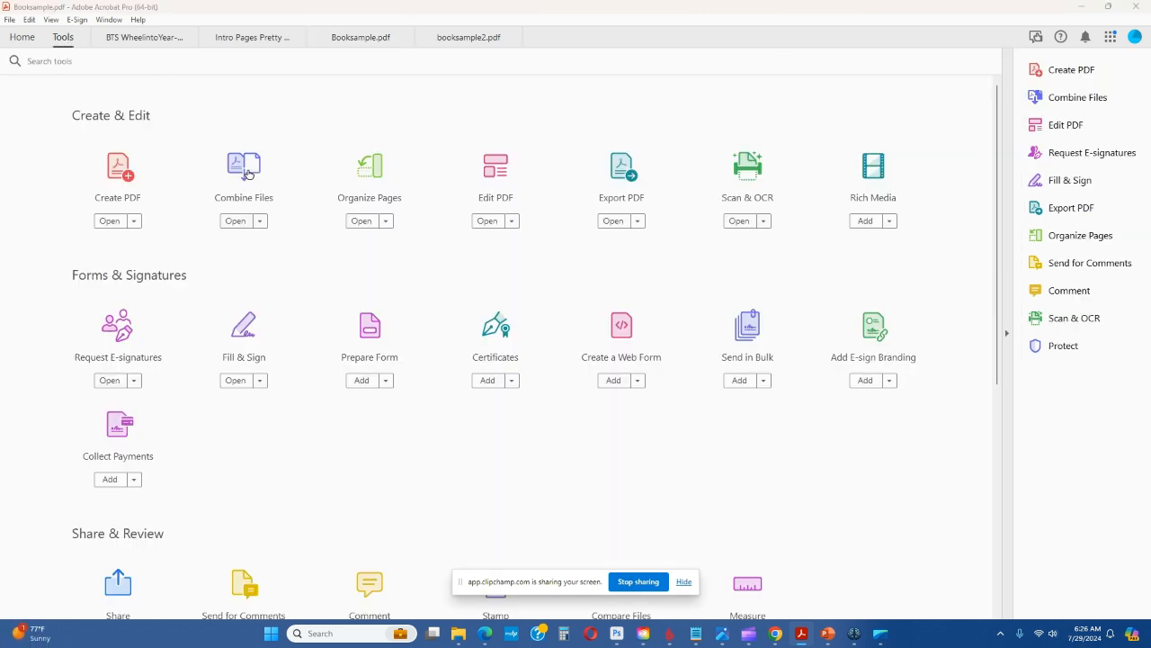
{"action": "left_click", "coordinate": [248, 173]}
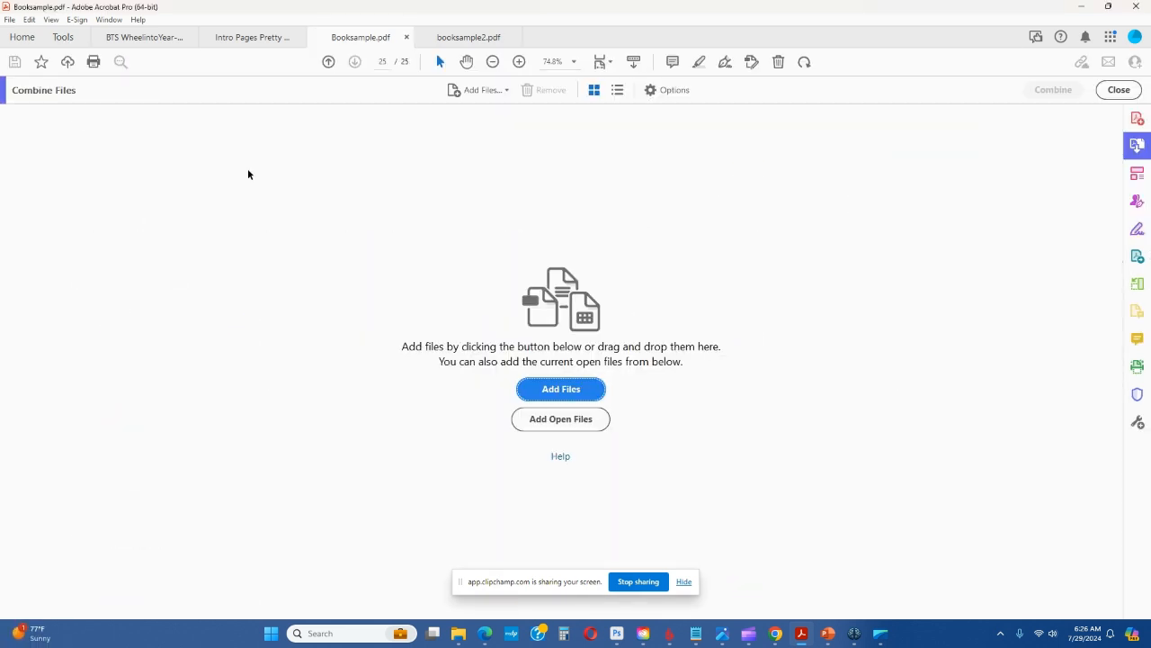
{"action": "left_click", "coordinate": [568, 421]}
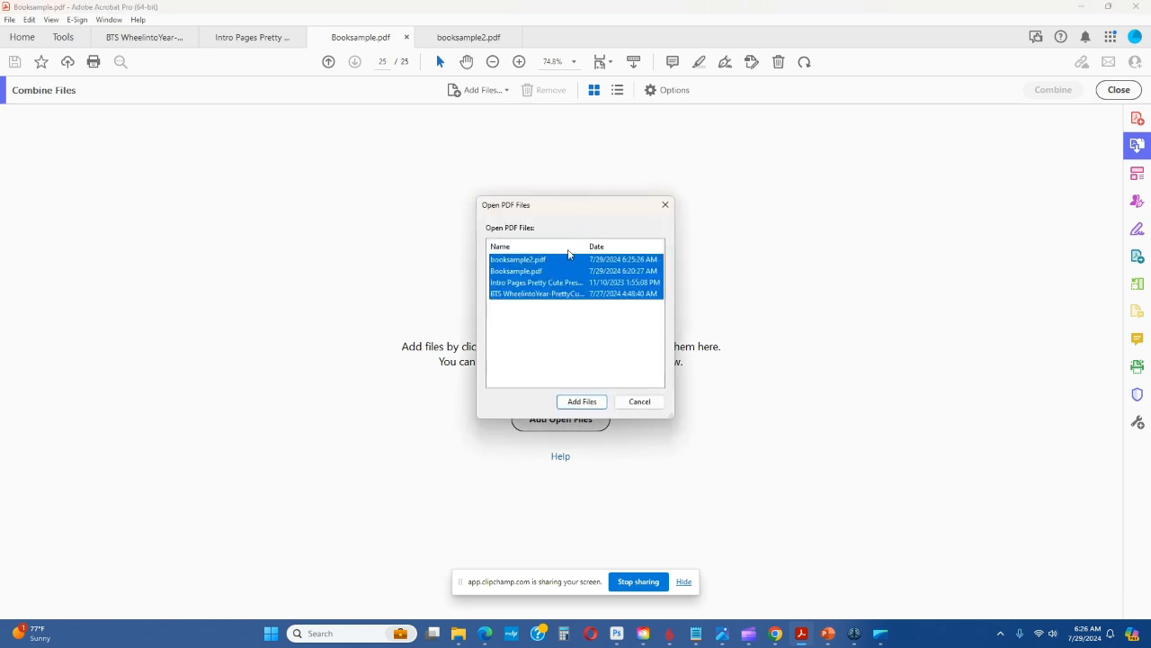
{"action": "left_click", "coordinate": [535, 261]}
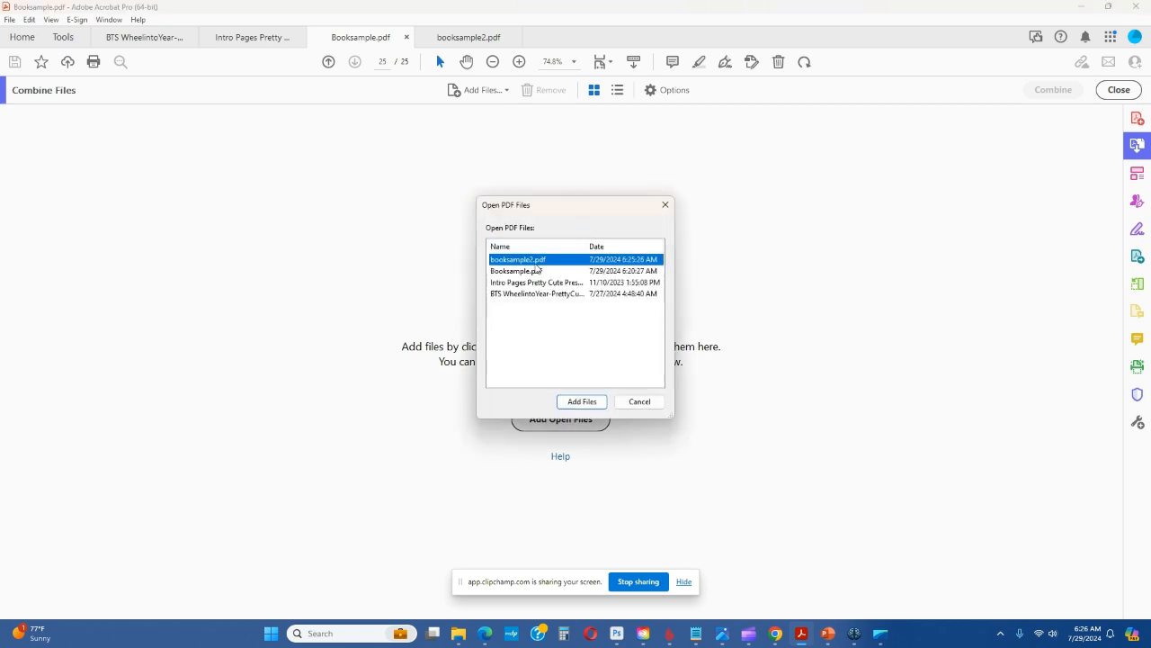
{"action": "left_click", "coordinate": [535, 271], "text": "ctrl"}
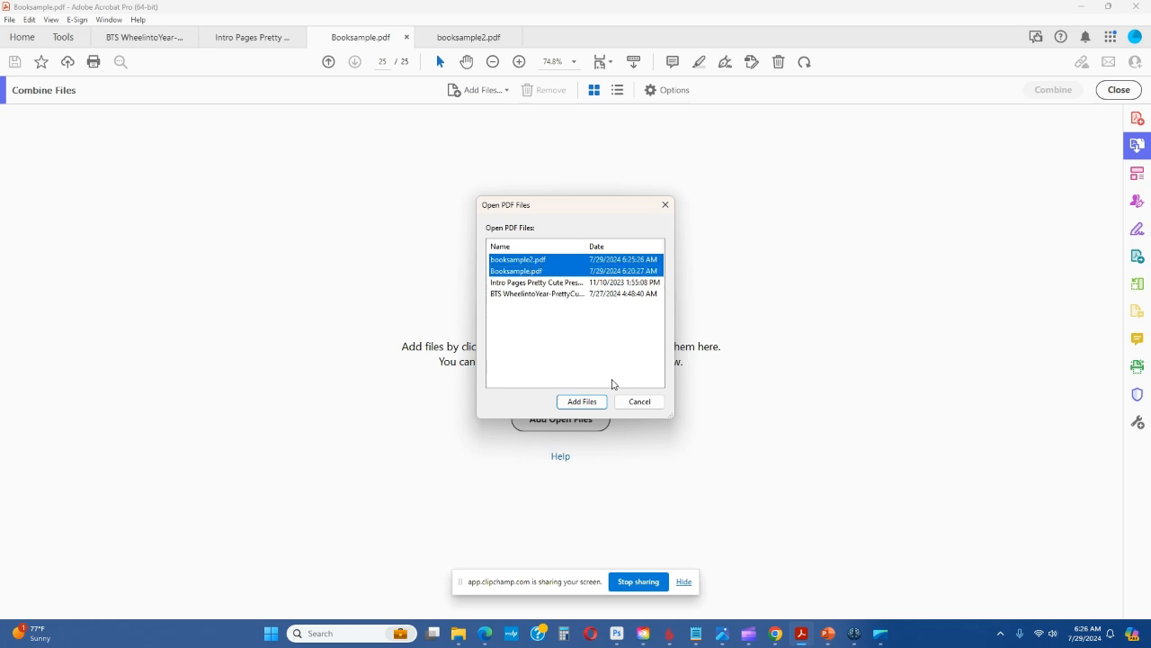
{"action": "left_click", "coordinate": [582, 401]}
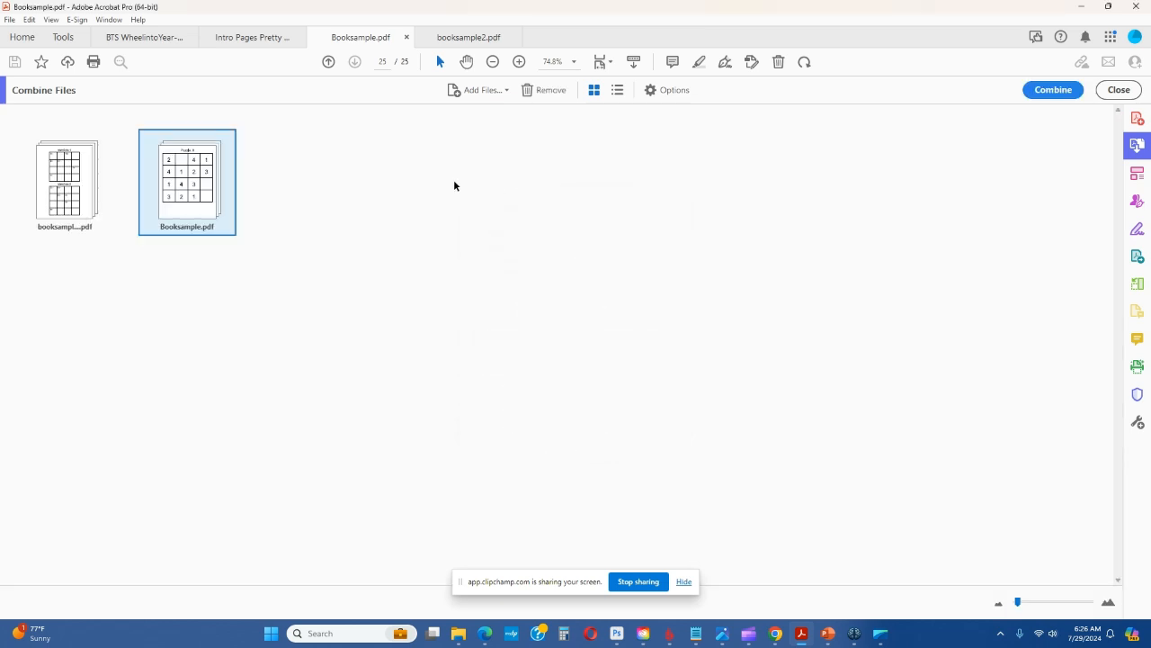
{"action": "left_click", "coordinate": [1052, 90]}
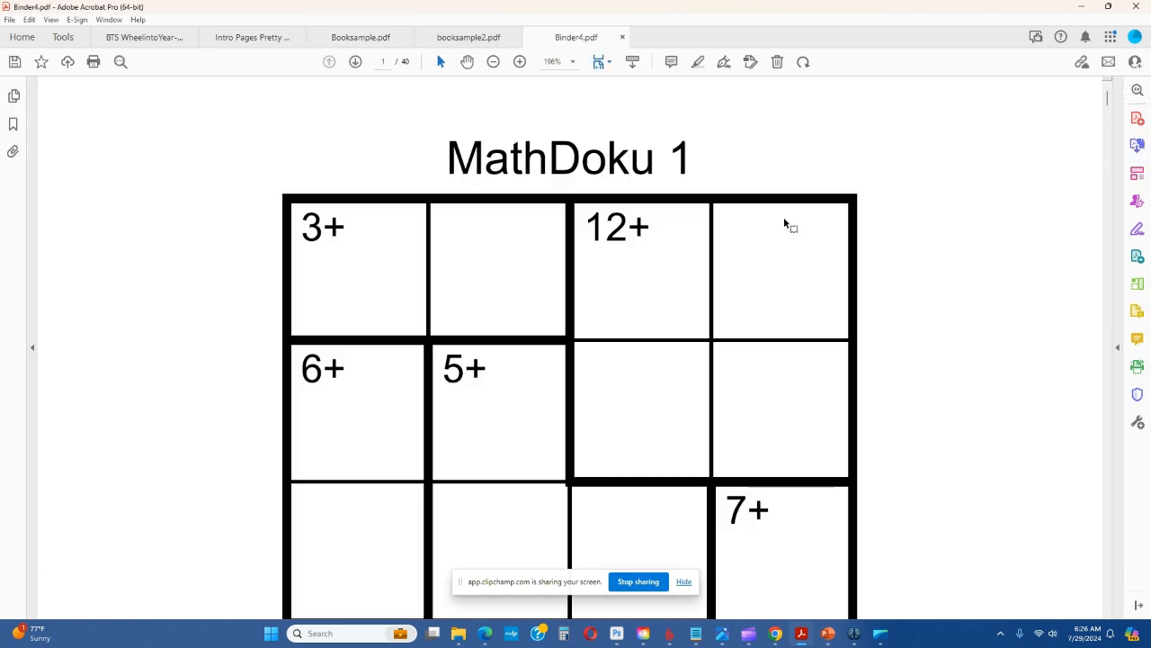
{"action": "left_click", "coordinate": [492, 61]}
{"action": "left_click", "coordinate": [493, 62]}
{"action": "left_click", "coordinate": [493, 61]}
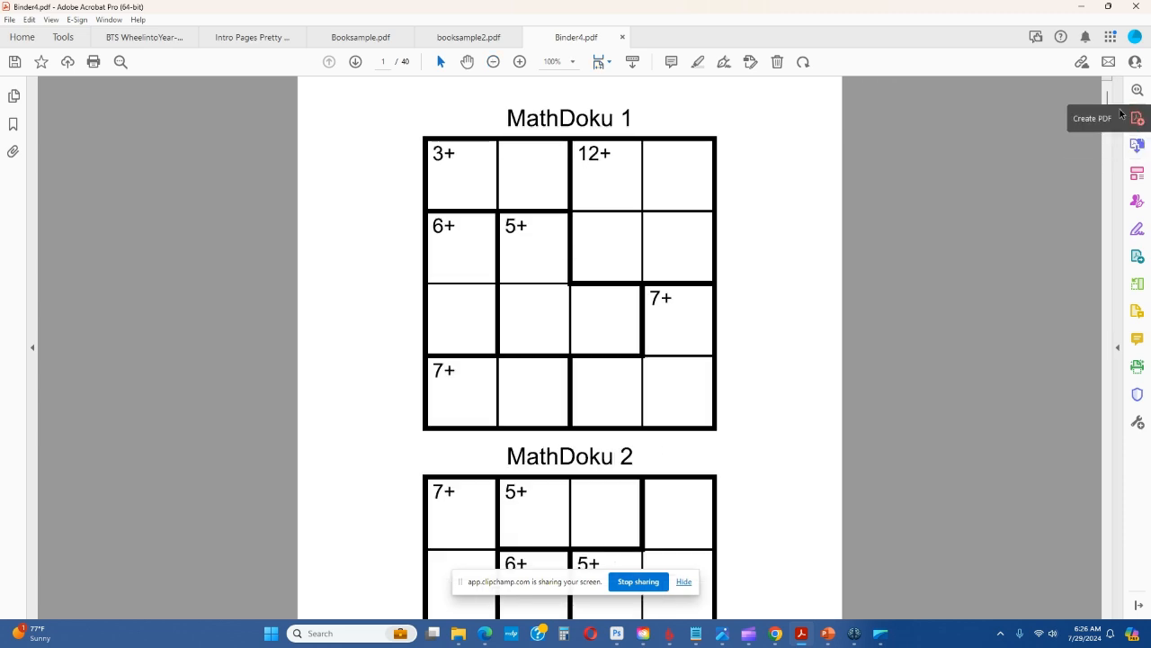
{"action": "mouse_move", "coordinate": [1104, 106]}
{"action": "left_mouse_down"}
{"action": "mouse_move", "coordinate": [1097, 382]}
{"action": "mouse_move", "coordinate": [1075, 476]}
{"action": "mouse_move", "coordinate": [1068, 604]}
{"action": "mouse_move", "coordinate": [1052, 234]}
{"action": "mouse_move", "coordinate": [1088, 89]}
{"action": "left_mouse_up"}
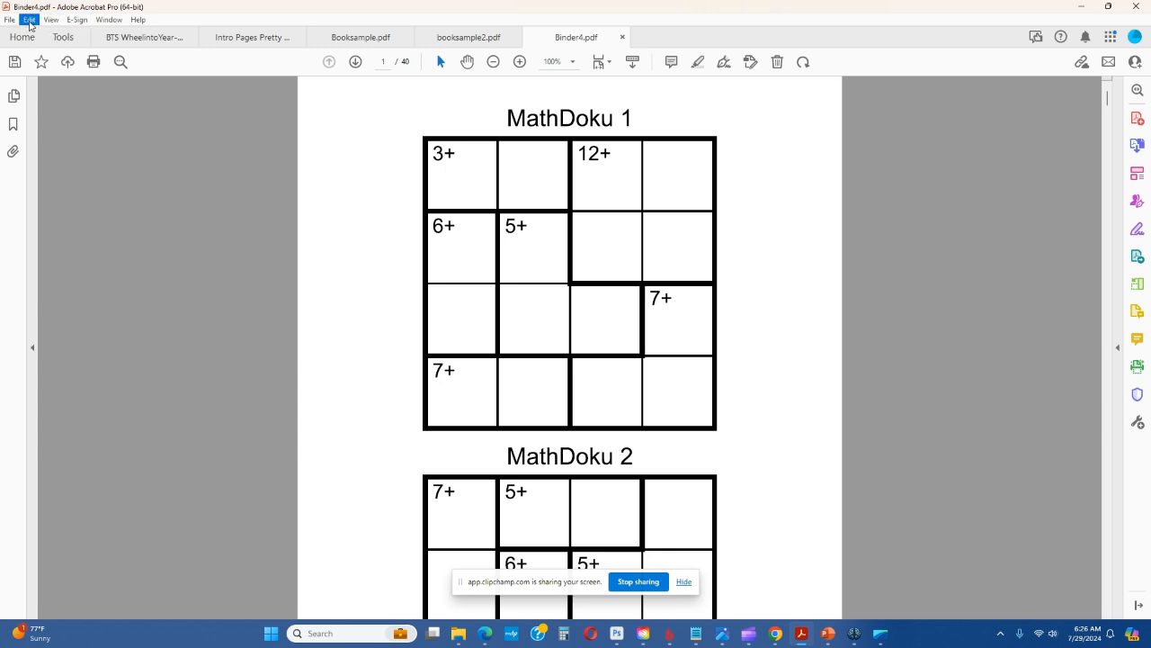
Examine all page thumbnails of the combined PDF with Organize Pages and select pages 10 to 15
{"action": "left_click", "coordinate": [60, 37]}
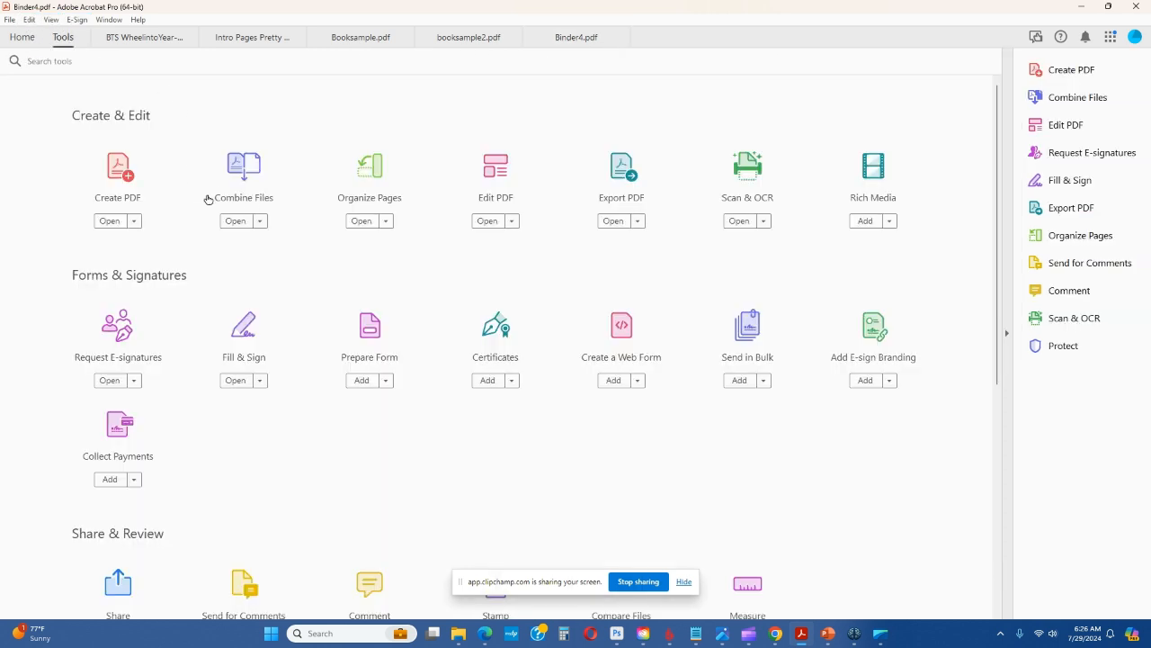
{"action": "left_click", "coordinate": [382, 176]}
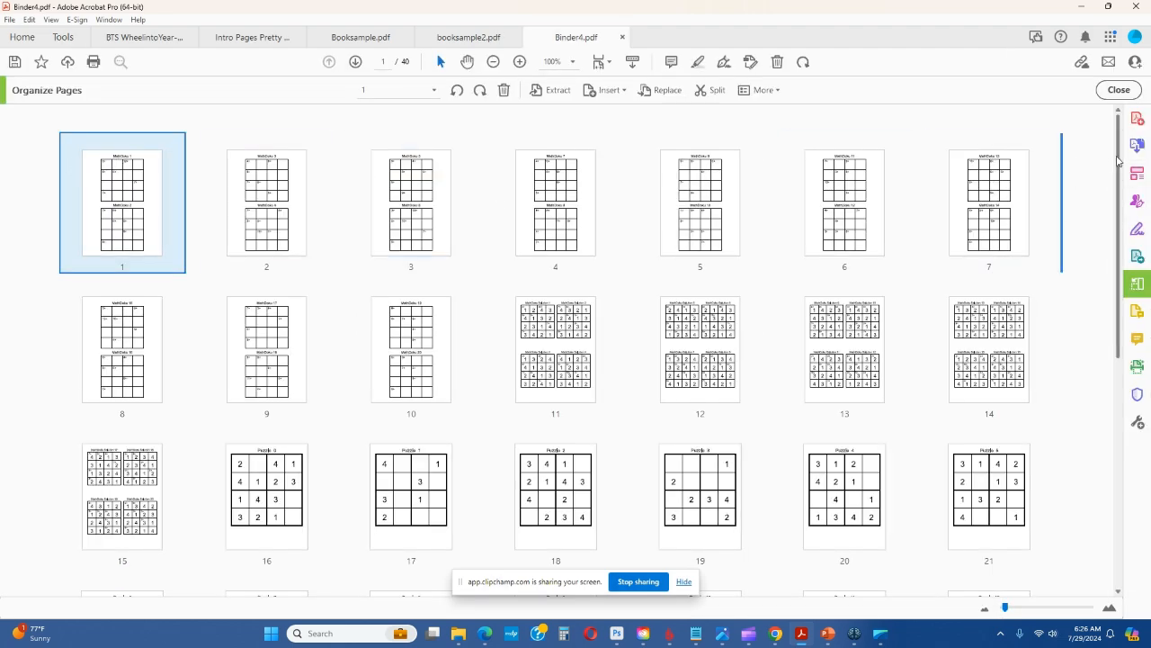
{"action": "scroll", "coordinate": [1121, 180], "scroll_direction": "down", "scroll_amount": 1}
{"action": "mouse_move", "coordinate": [1121, 180]}
{"action": "left_mouse_down"}
{"action": "mouse_move", "coordinate": [1122, 192]}
{"action": "mouse_move", "coordinate": [1120, 173]}
{"action": "left_mouse_up"}
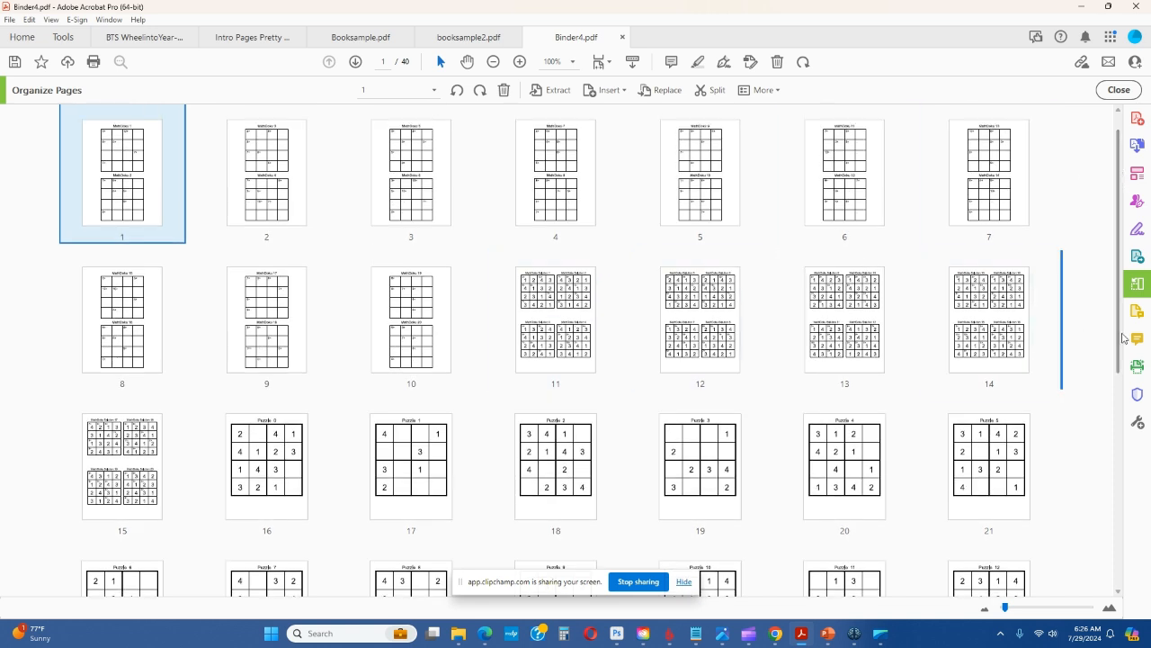
{"action": "left_click", "coordinate": [389, 323]}
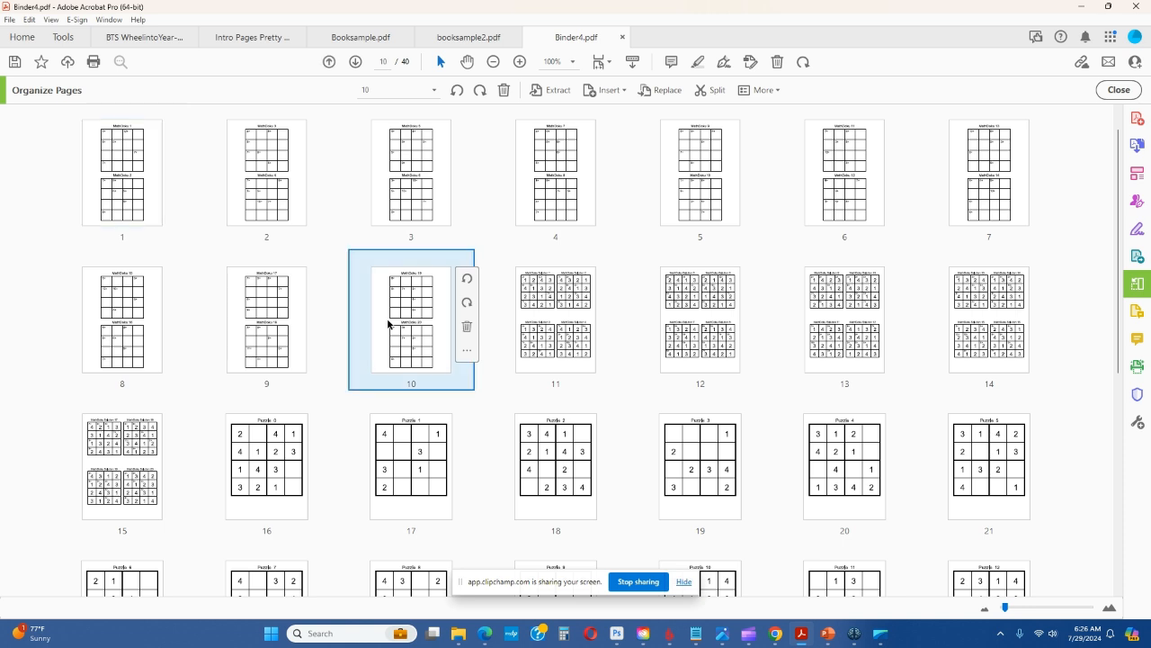
{"action": "left_click", "coordinate": [153, 445], "text": "shift"}
{"action": "left_click_drag", "start_coordinate": [142, 447], "coordinate": [475, 278]}
{"action": "scroll", "coordinate": [908, 276], "scroll_direction": "down", "scroll_amount": 5}
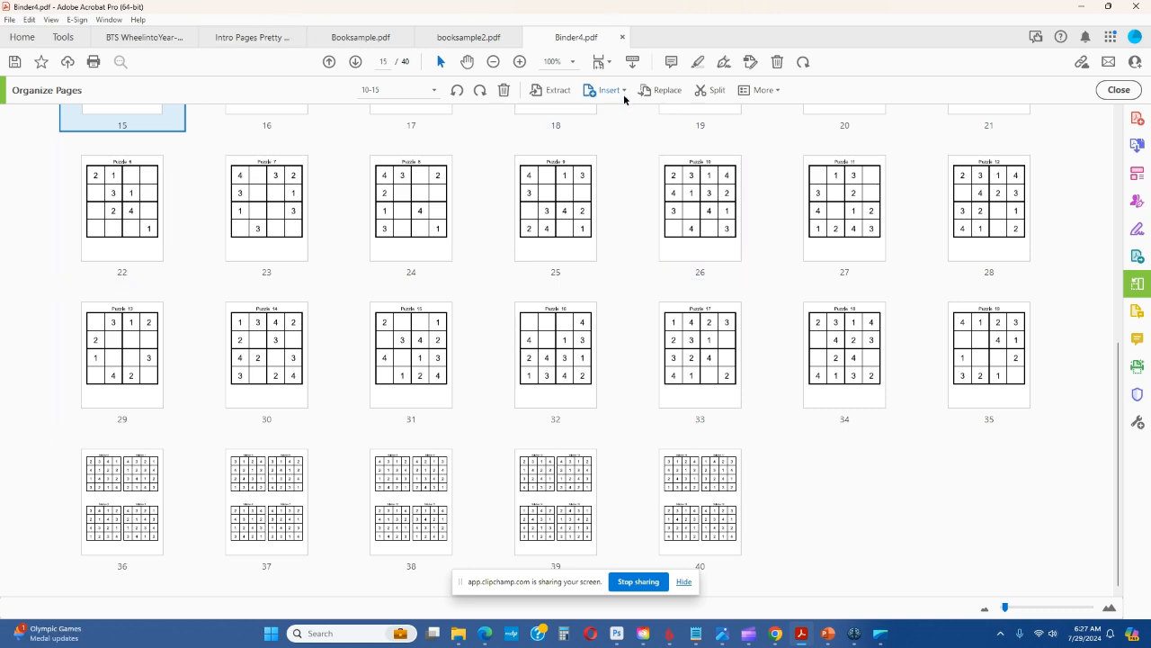
{"action": "scroll", "coordinate": [560, 213], "scroll_direction": "up", "scroll_amount": 5}
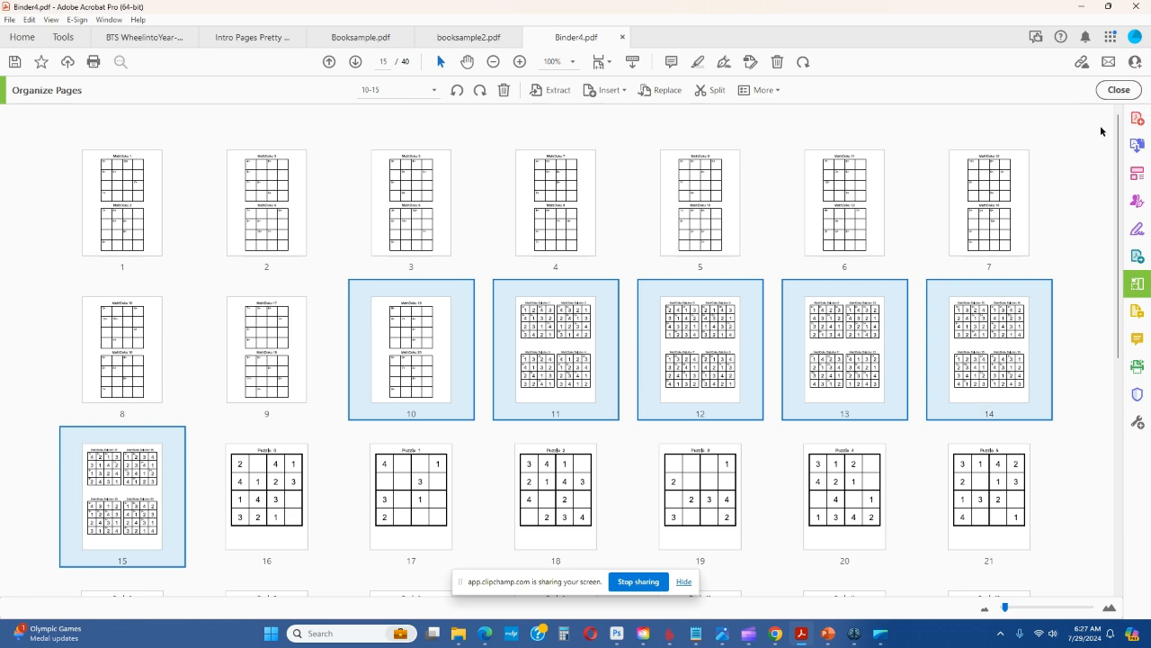
Clear Acrobat and the Tester 2 folder window from view and bring the Brain Game Prints start window into view
{"action": "left_click", "coordinate": [1081, 9]}
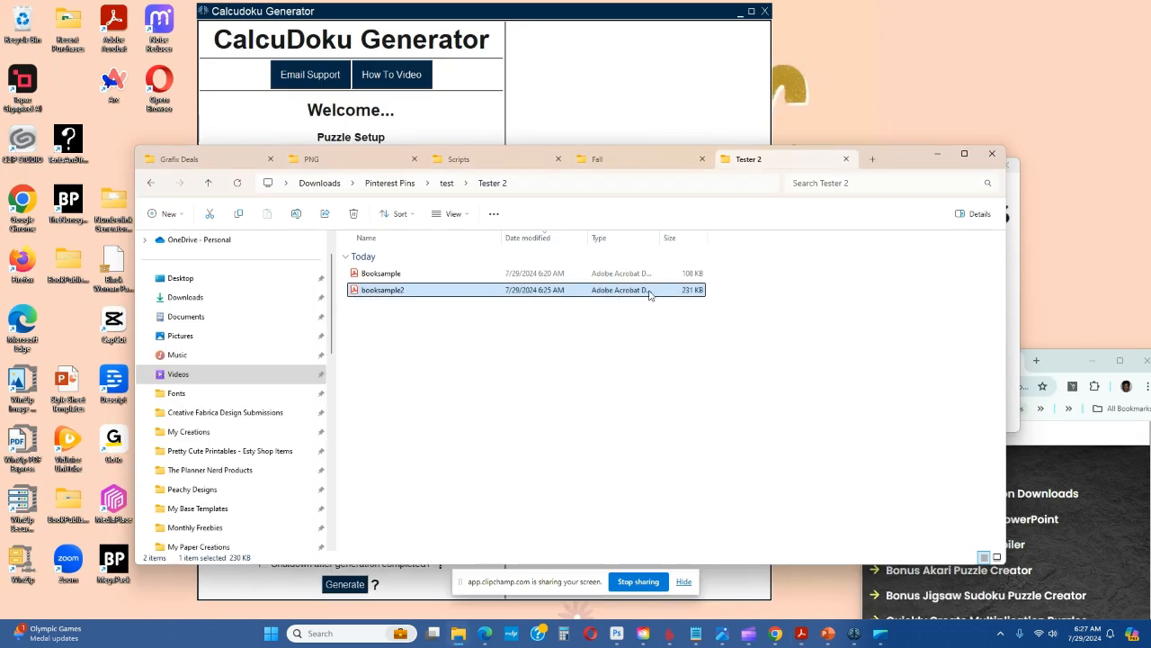
{"action": "left_click", "coordinate": [924, 161]}
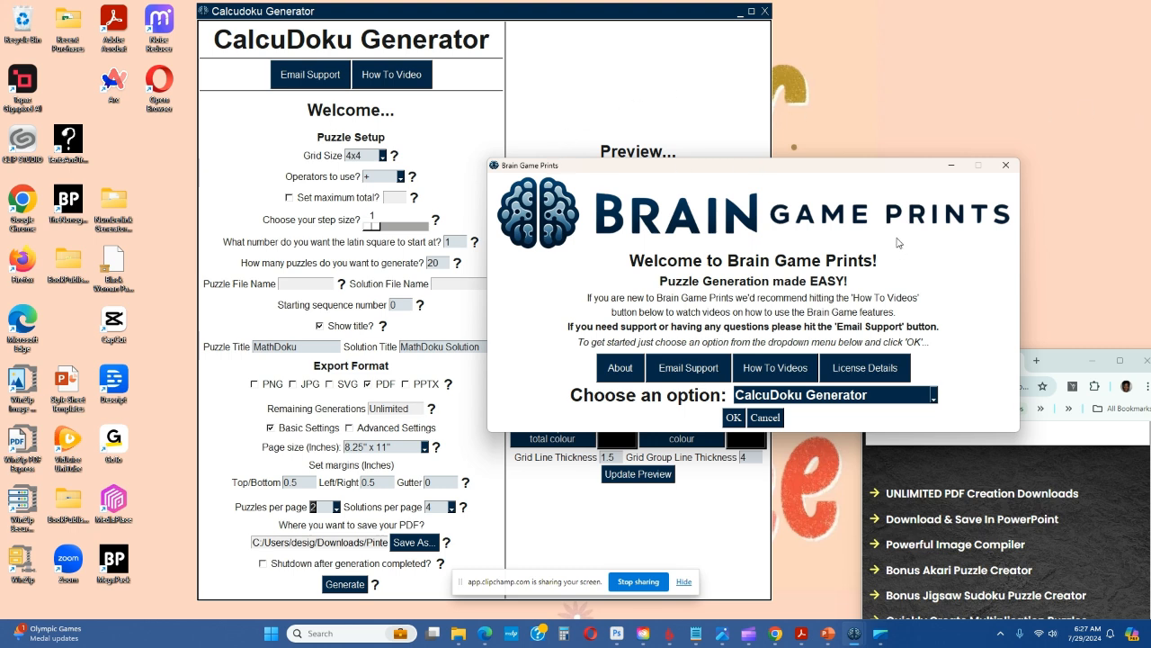
{"action": "left_click_drag", "start_coordinate": [864, 171], "coordinate": [714, 158]}
Switch to the Royalty Prints page in Chrome and look through the Pro version's offer and feature descriptions
{"action": "left_click_drag", "start_coordinate": [1070, 357], "coordinate": [702, 146]}
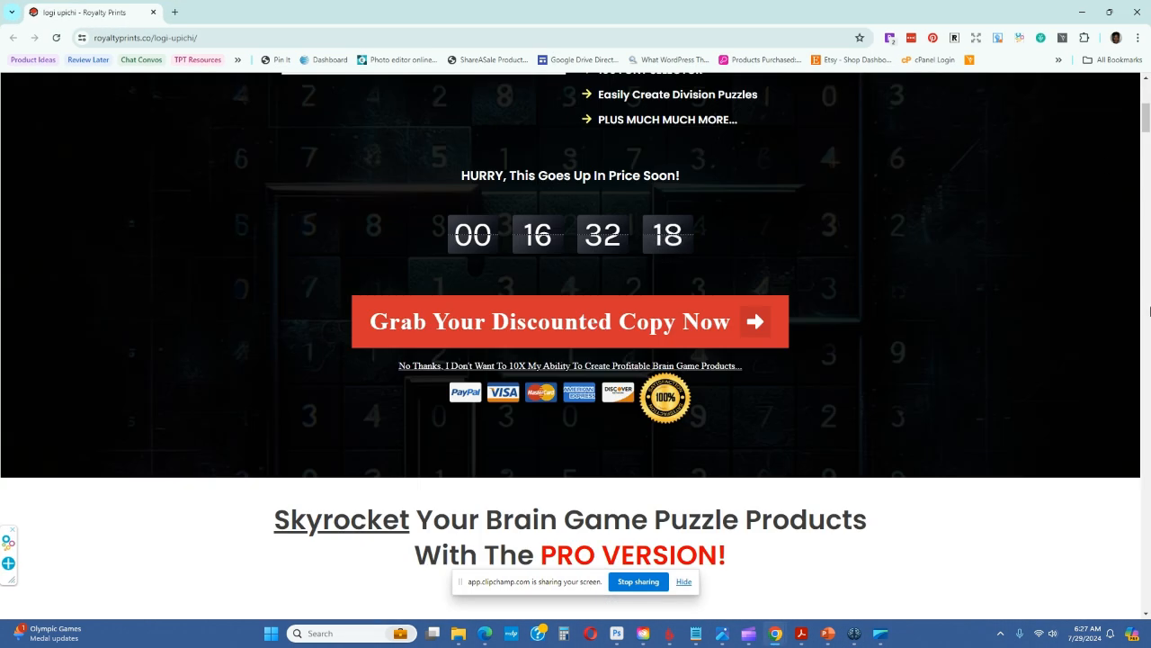
{"action": "scroll", "coordinate": [1135, 135], "scroll_direction": "up", "scroll_amount": 4}
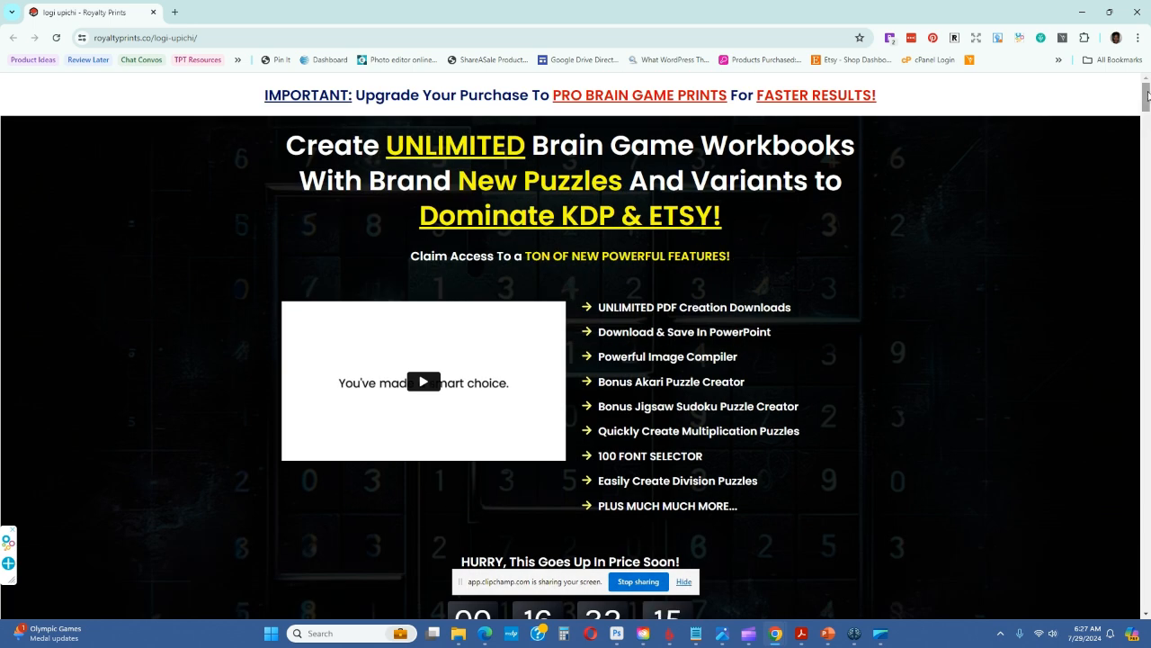
{"action": "left_click_drag", "start_coordinate": [1146, 93], "coordinate": [1147, 115]}
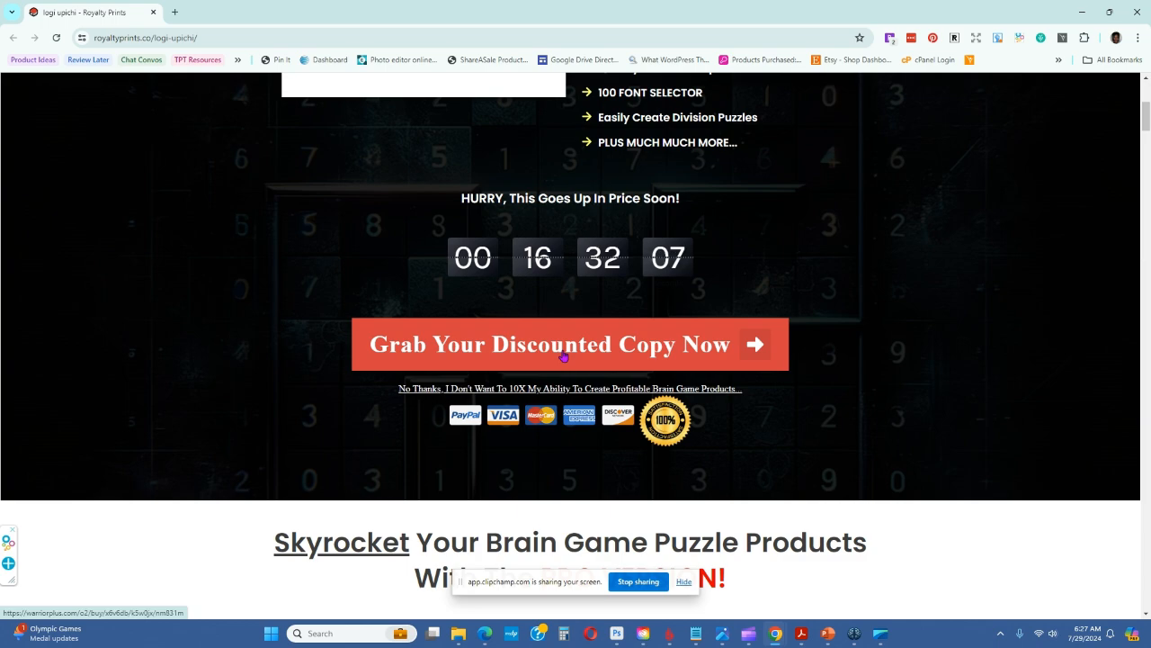
{"action": "left_click_drag", "start_coordinate": [1150, 147], "coordinate": [1139, 237]}
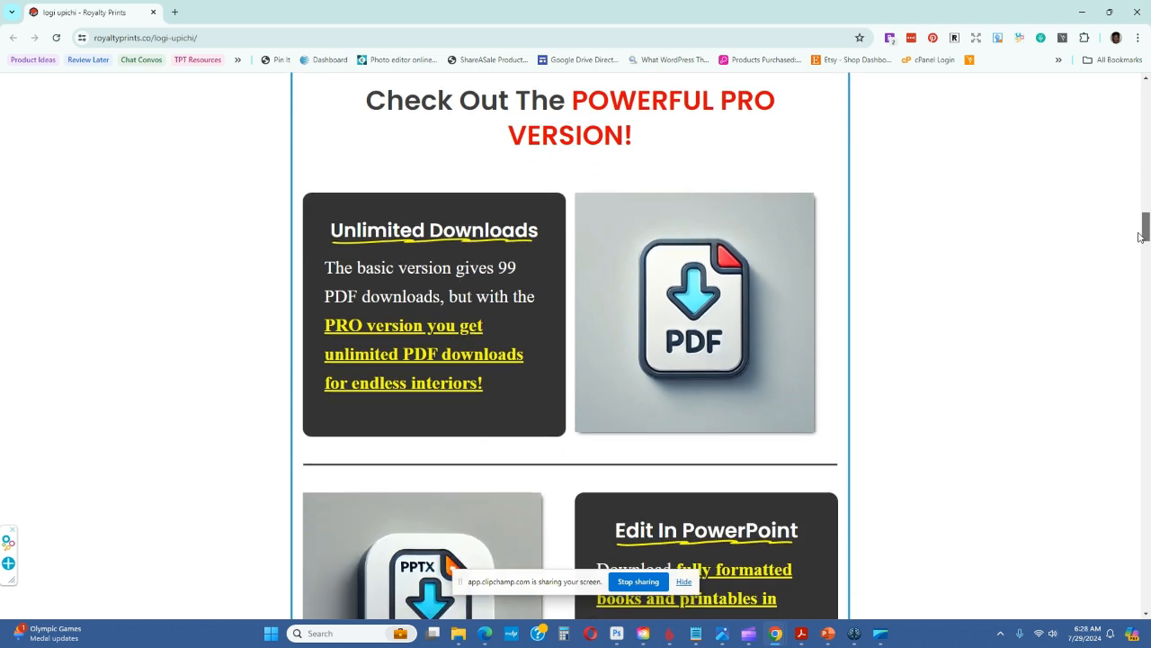
Read the Pro version's feature sections, from Unlimited Downloads and Edit In PowerPoint through Access To Jigsaw Creator
{"action": "left_click_drag", "start_coordinate": [1139, 237], "coordinate": [1138, 237]}
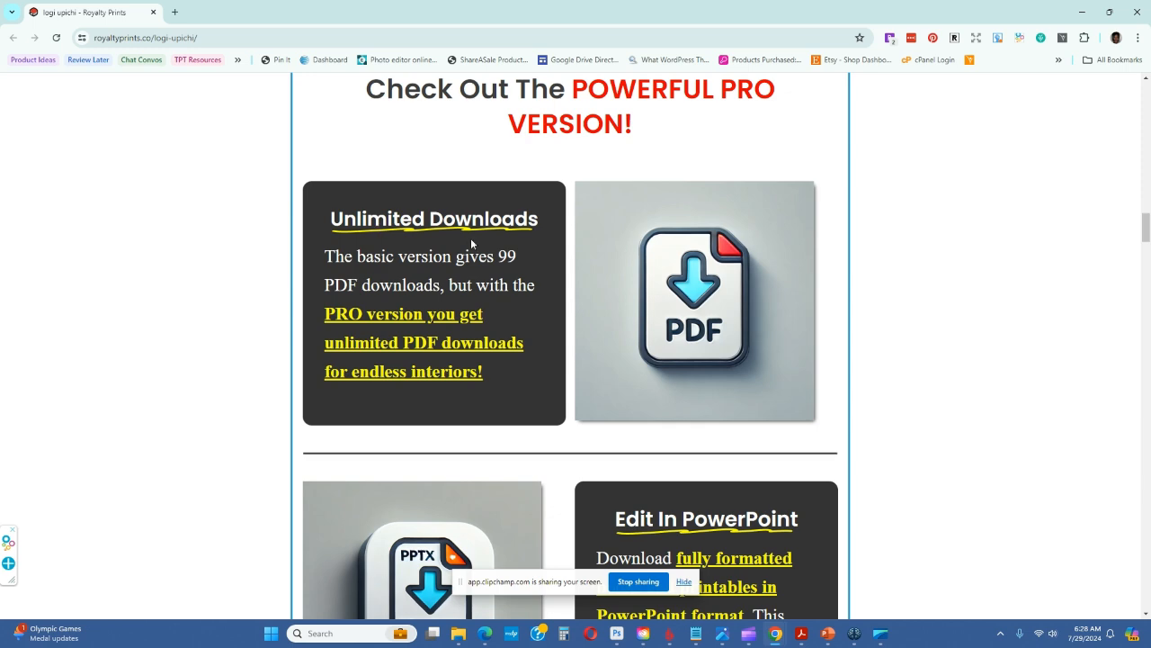
{"action": "scroll", "coordinate": [920, 291], "scroll_direction": "down", "scroll_amount": 3}
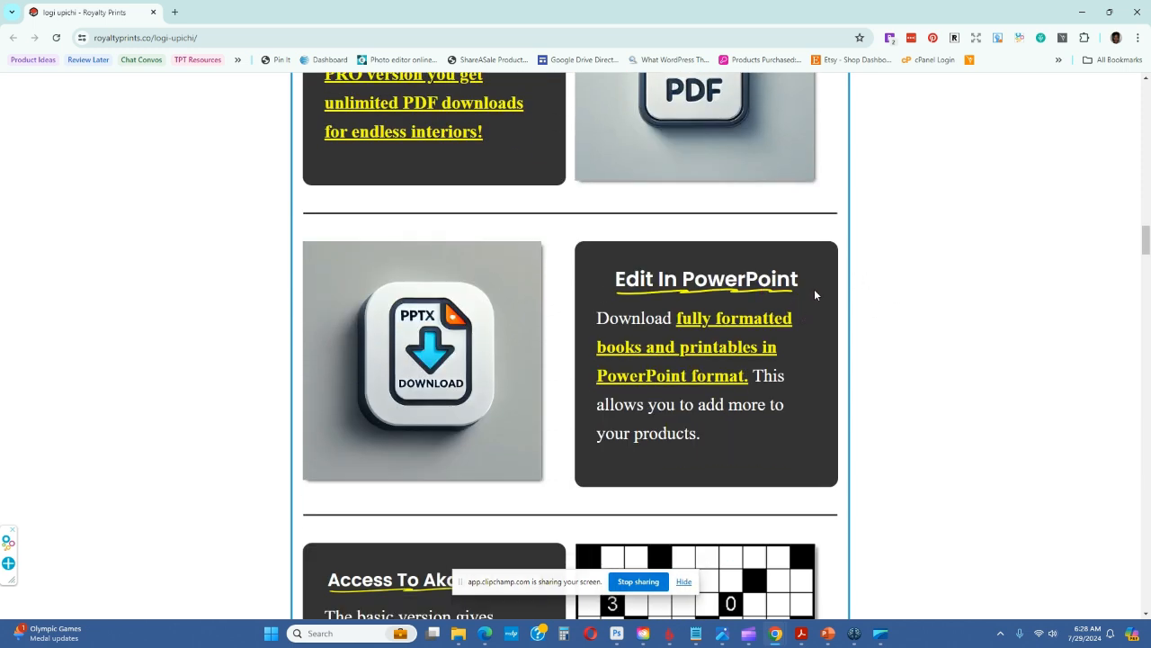
{"action": "scroll", "coordinate": [814, 294], "scroll_direction": "down", "scroll_amount": 5}
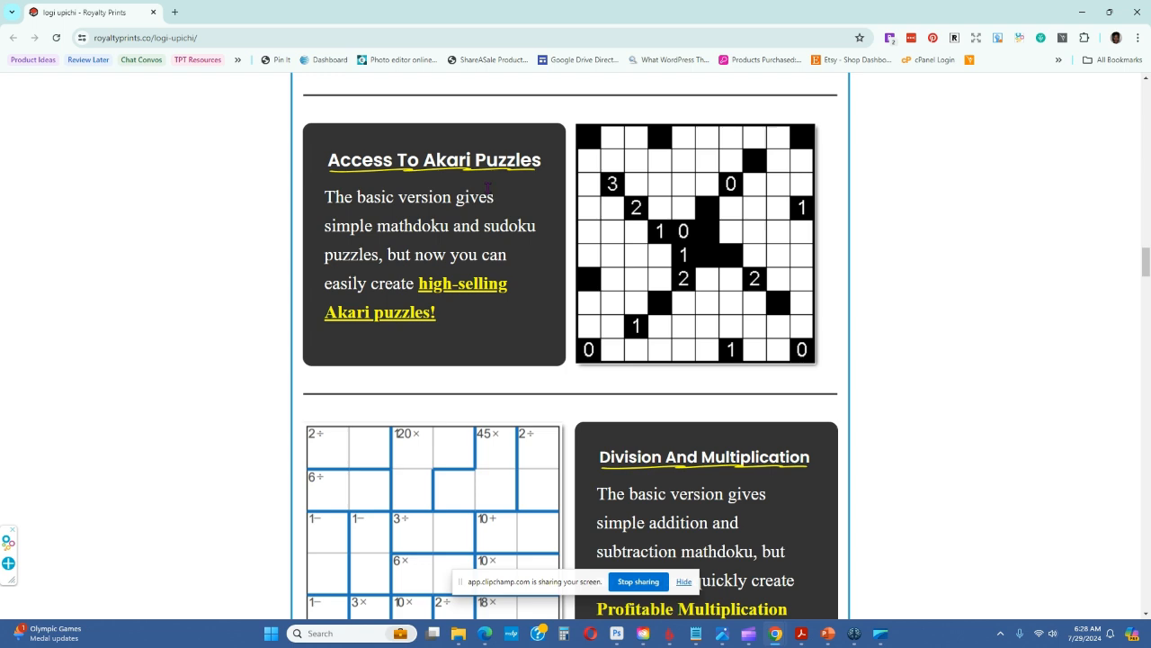
{"action": "scroll", "coordinate": [487, 187], "scroll_direction": "down", "scroll_amount": 1}
{"action": "scroll", "coordinate": [295, 251], "scroll_direction": "down", "scroll_amount": 3}
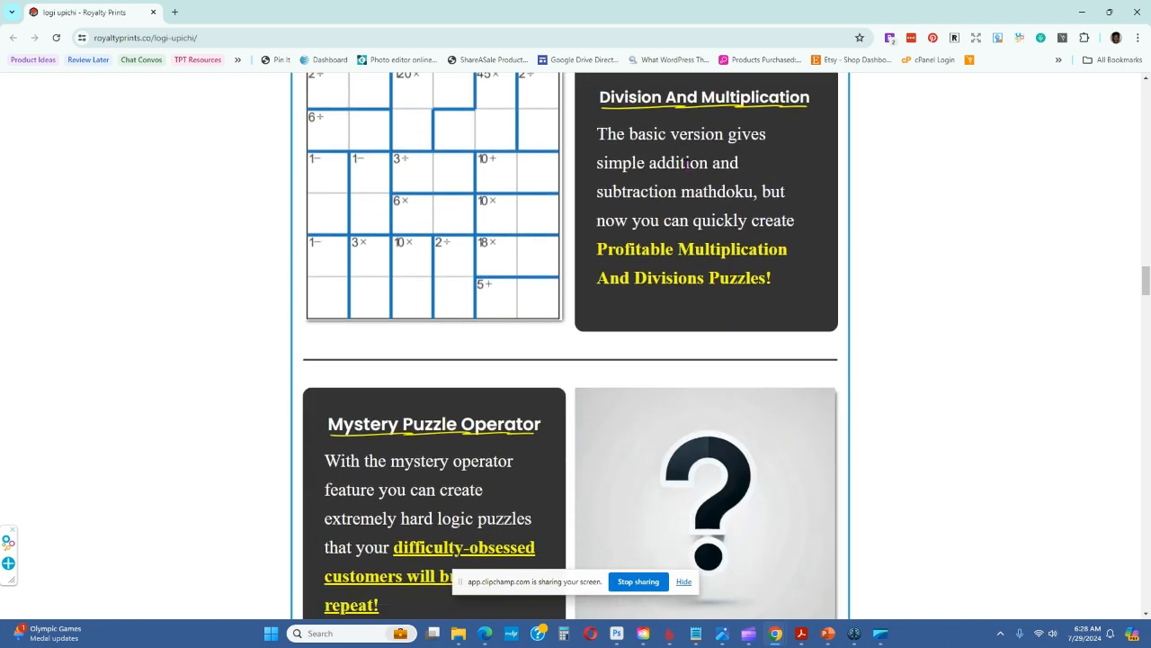
{"action": "scroll", "coordinate": [692, 230], "scroll_direction": "down", "scroll_amount": 3}
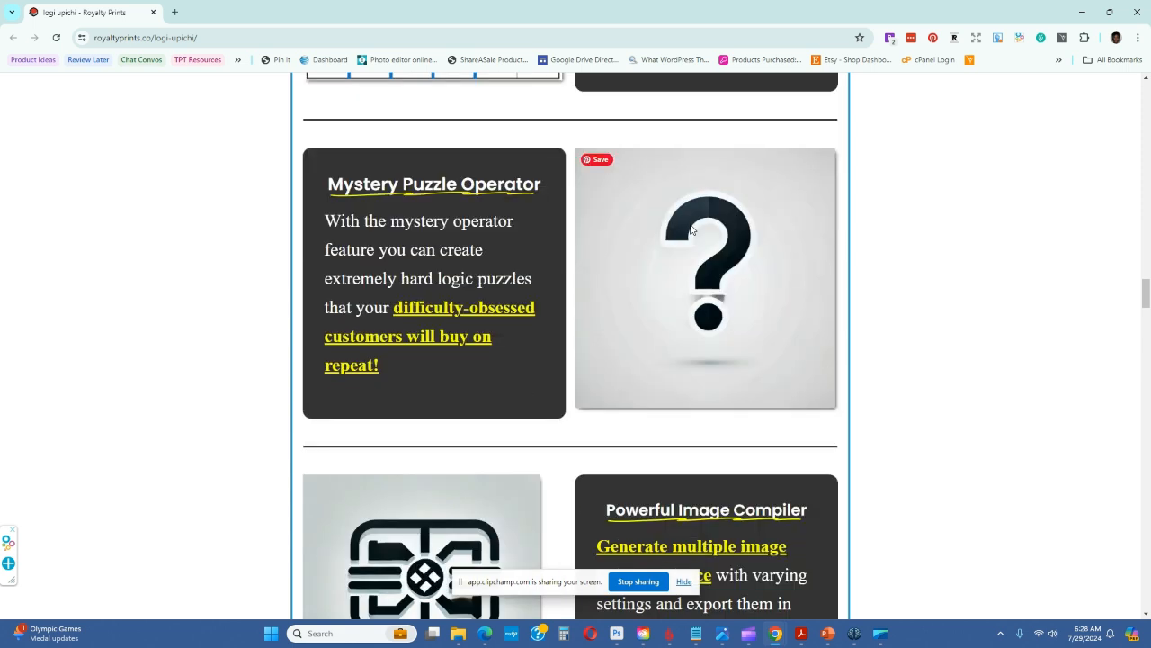
{"action": "scroll", "coordinate": [630, 228], "scroll_direction": "down", "scroll_amount": 1}
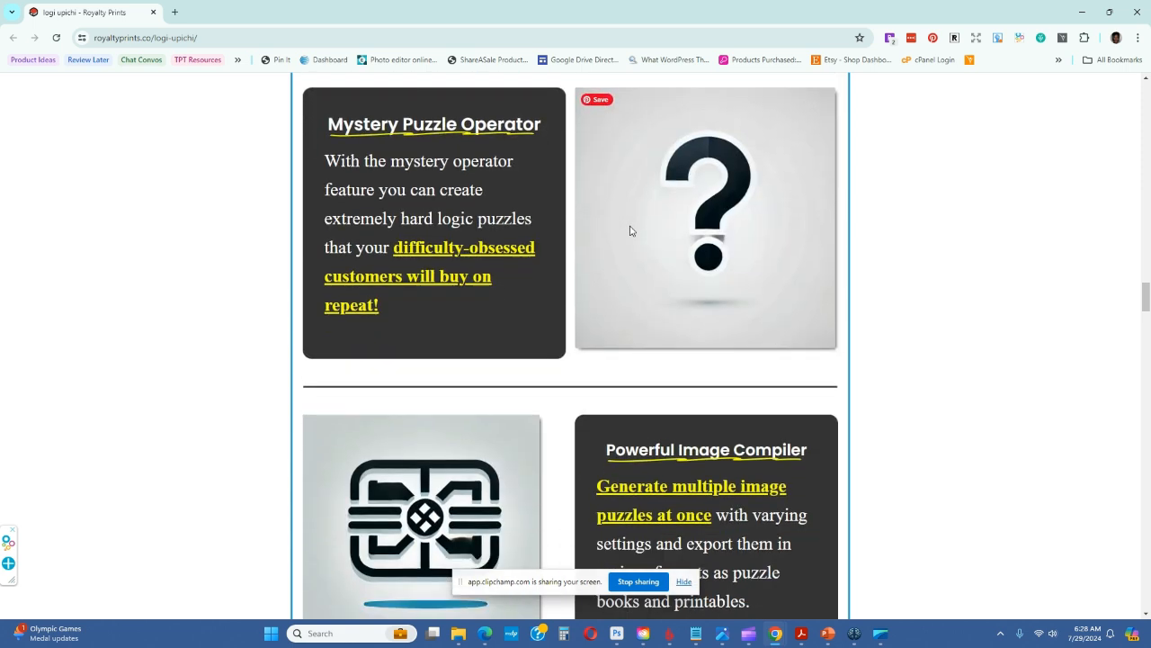
{"action": "scroll", "coordinate": [630, 228], "scroll_direction": "down", "scroll_amount": 3}
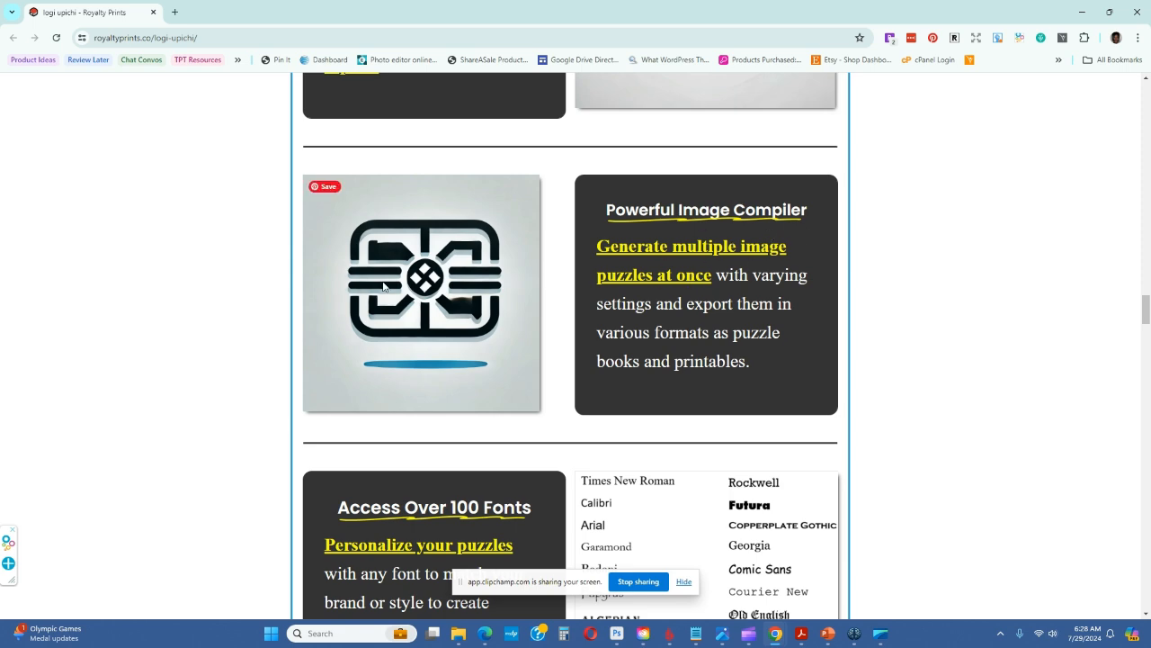
{"action": "scroll", "coordinate": [333, 290], "scroll_direction": "down", "scroll_amount": 3}
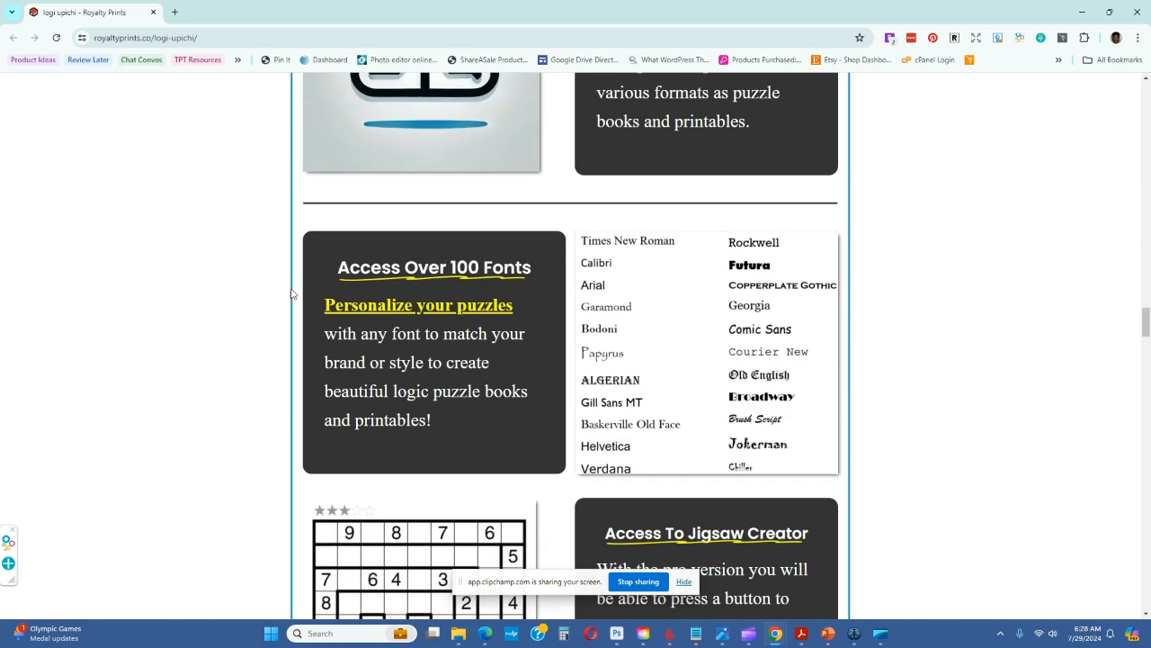
{"action": "scroll", "coordinate": [809, 290], "scroll_direction": "down", "scroll_amount": 2}
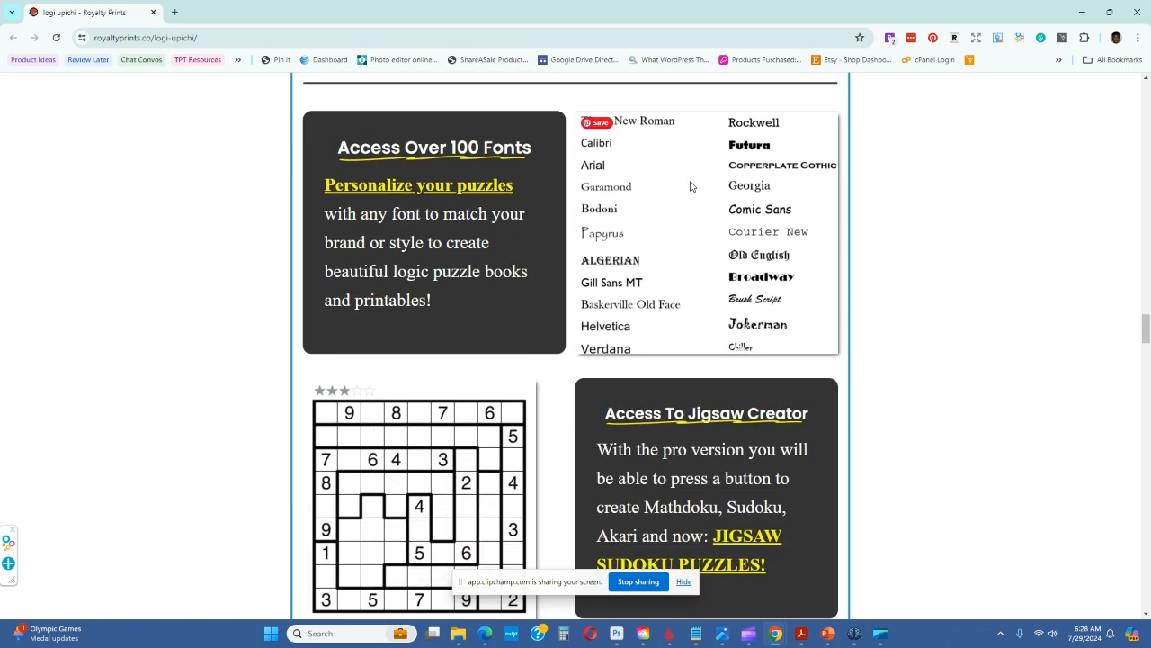
{"action": "scroll", "coordinate": [683, 187], "scroll_direction": "down", "scroll_amount": 2}
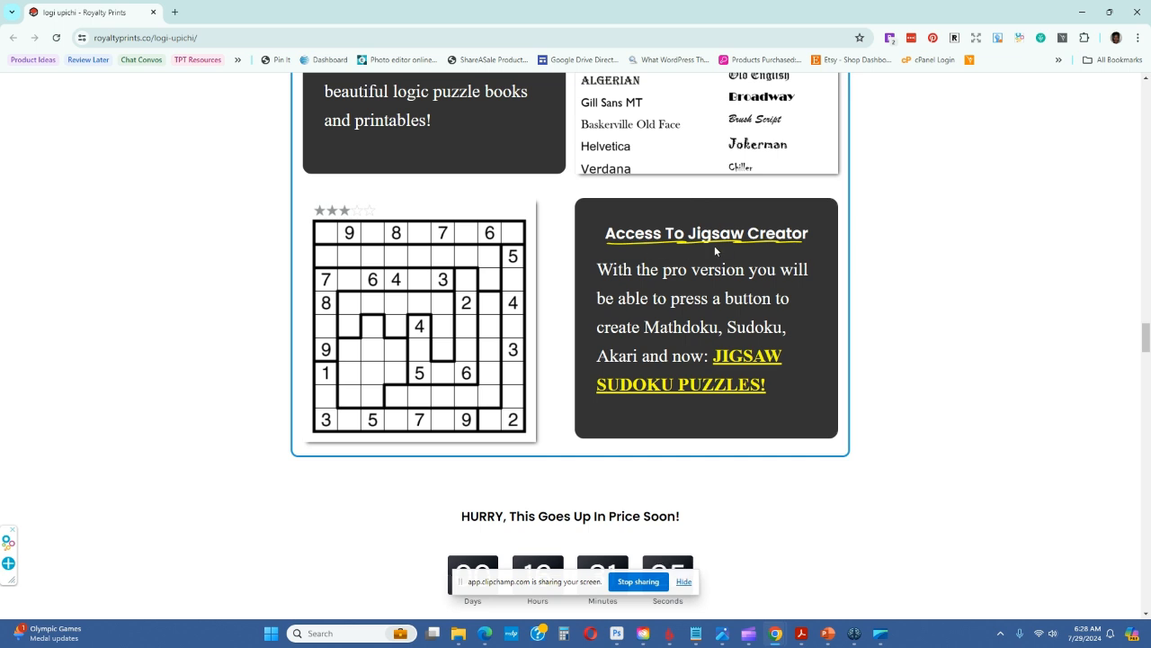
{"action": "scroll", "coordinate": [938, 336], "scroll_direction": "down", "scroll_amount": 3}
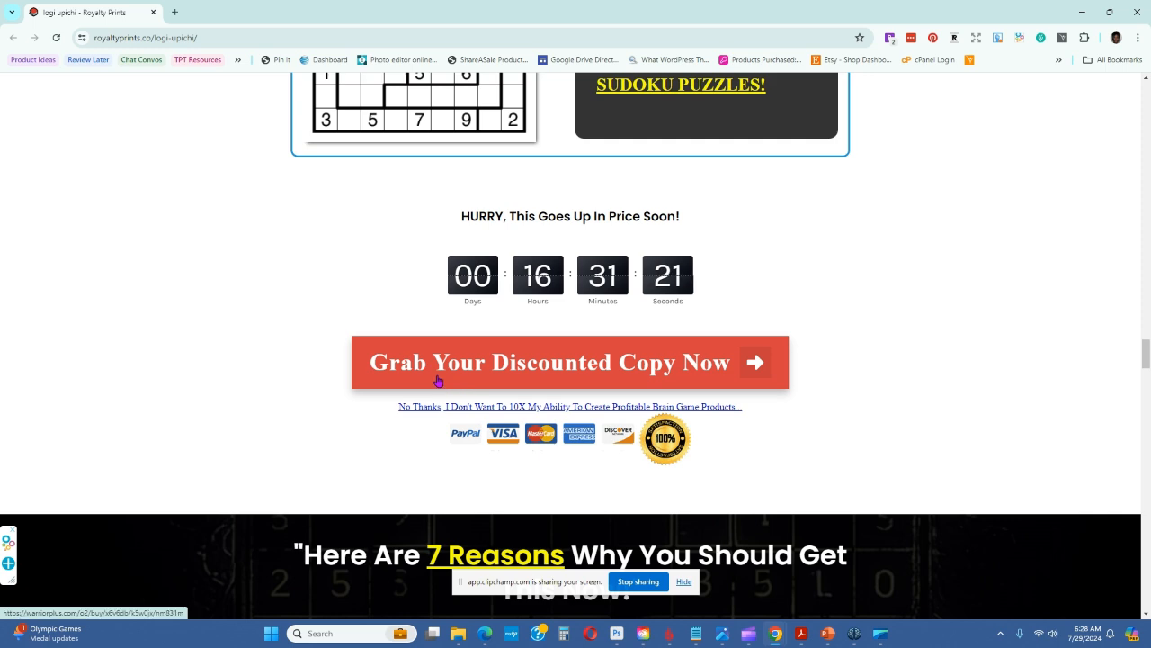
Open the checkout page for the discounted Brain Game Prints Pro copy, check its order details, and return to the offer page
{"action": "scroll", "coordinate": [812, 329], "scroll_direction": "down", "scroll_amount": 3}
{"action": "scroll", "coordinate": [630, 198], "scroll_direction": "up", "scroll_amount": 1}
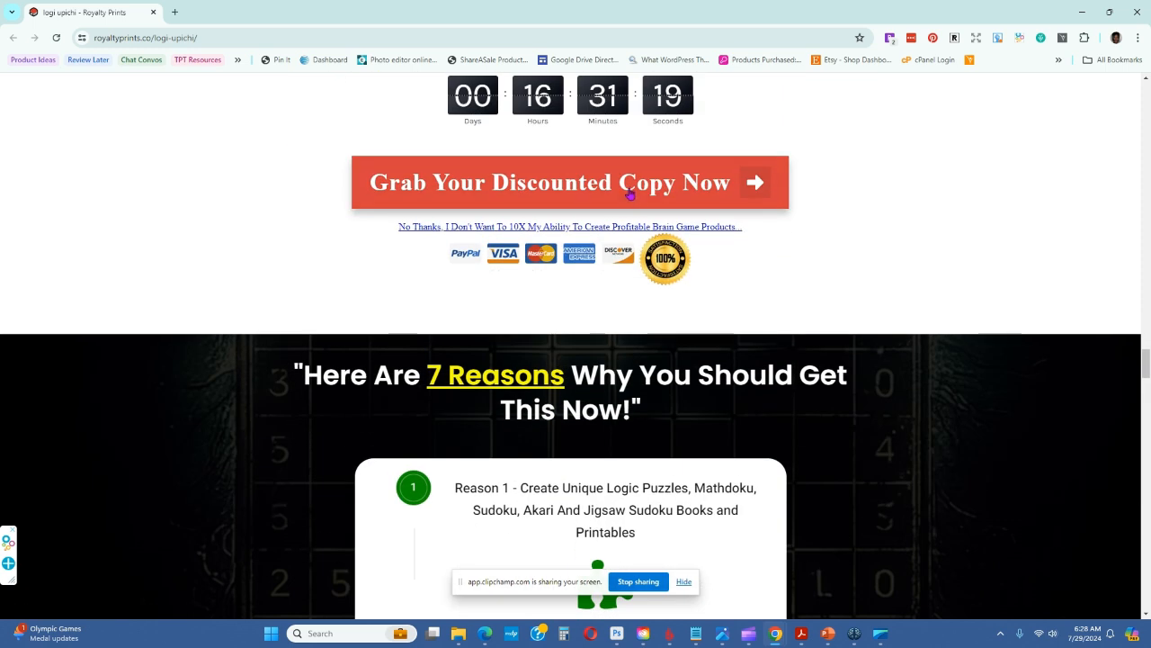
{"action": "left_click", "coordinate": [636, 189]}
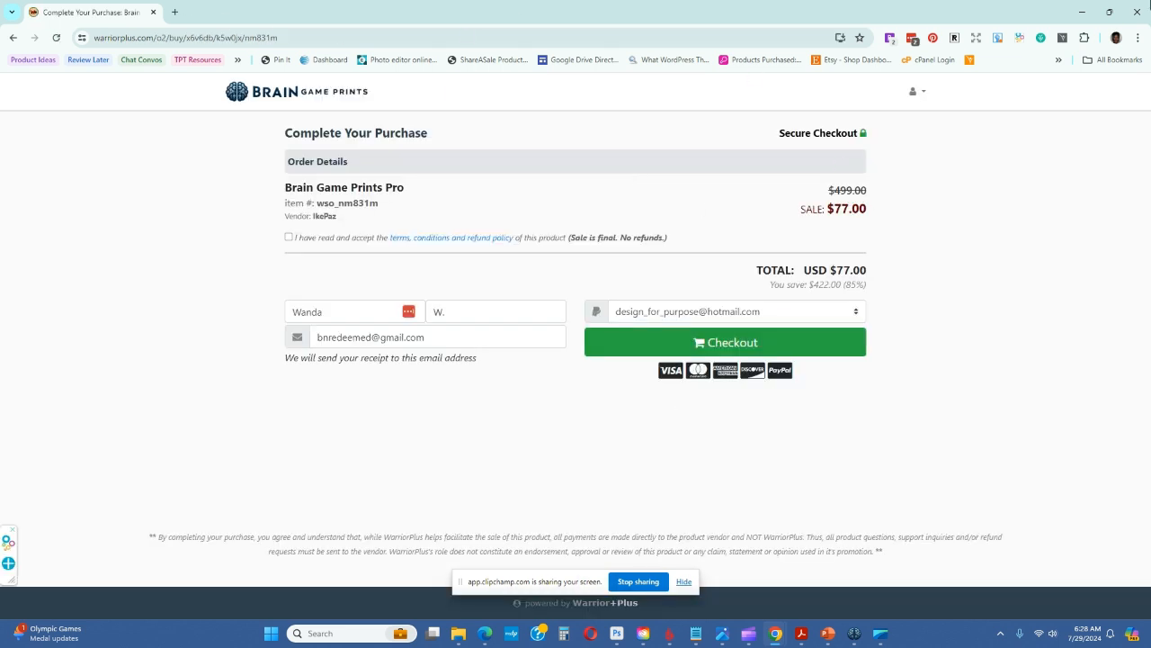
{"action": "left_click", "coordinate": [13, 38]}
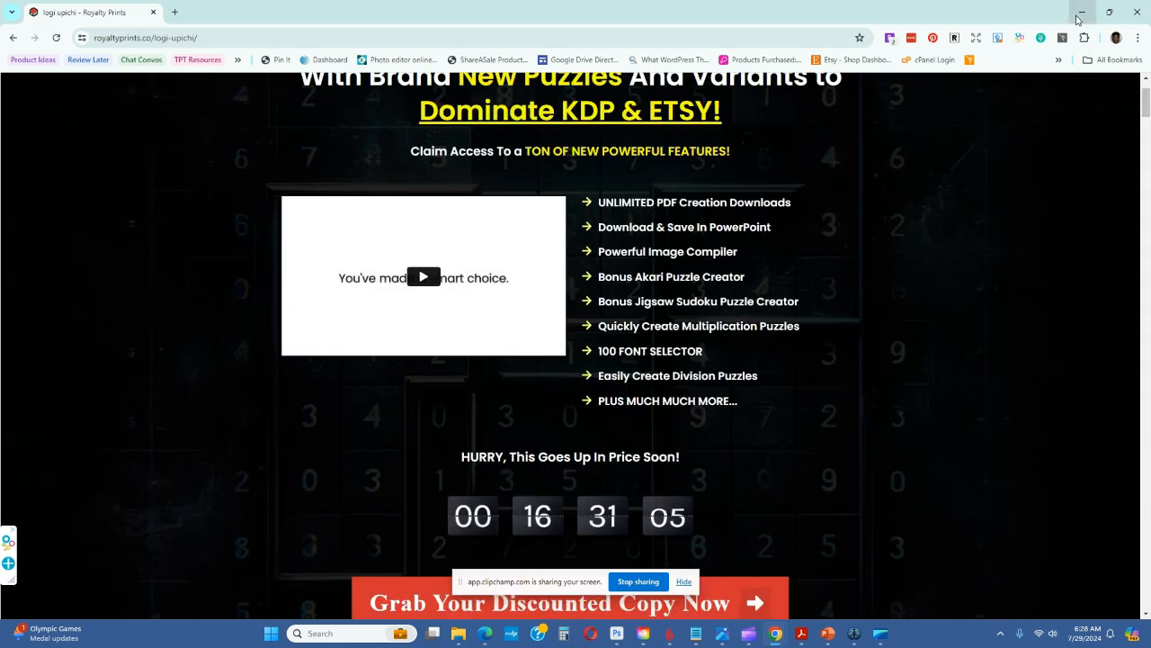
Minimize the browser and reposition the Brain Game Prints start window so the CalcuDoku Generator's puzzle settings show beside it
{"action": "left_click", "coordinate": [1081, 13]}
{"action": "left_click_drag", "start_coordinate": [729, 159], "coordinate": [733, 180]}
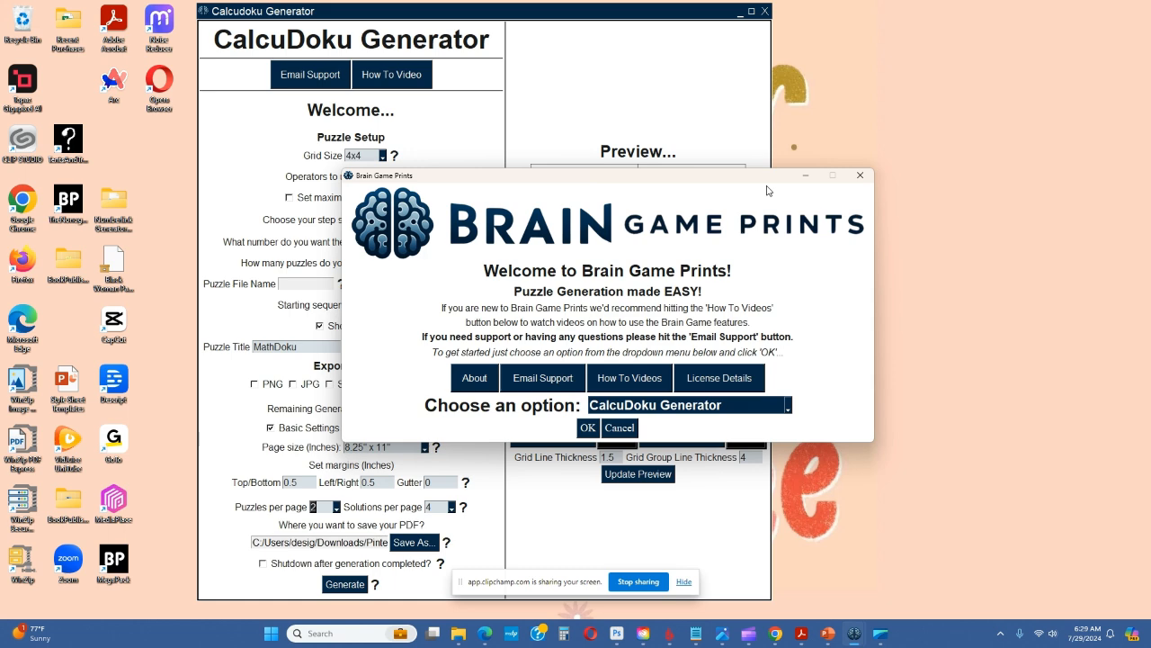
{"action": "left_click_drag", "start_coordinate": [692, 181], "coordinate": [853, 176]}
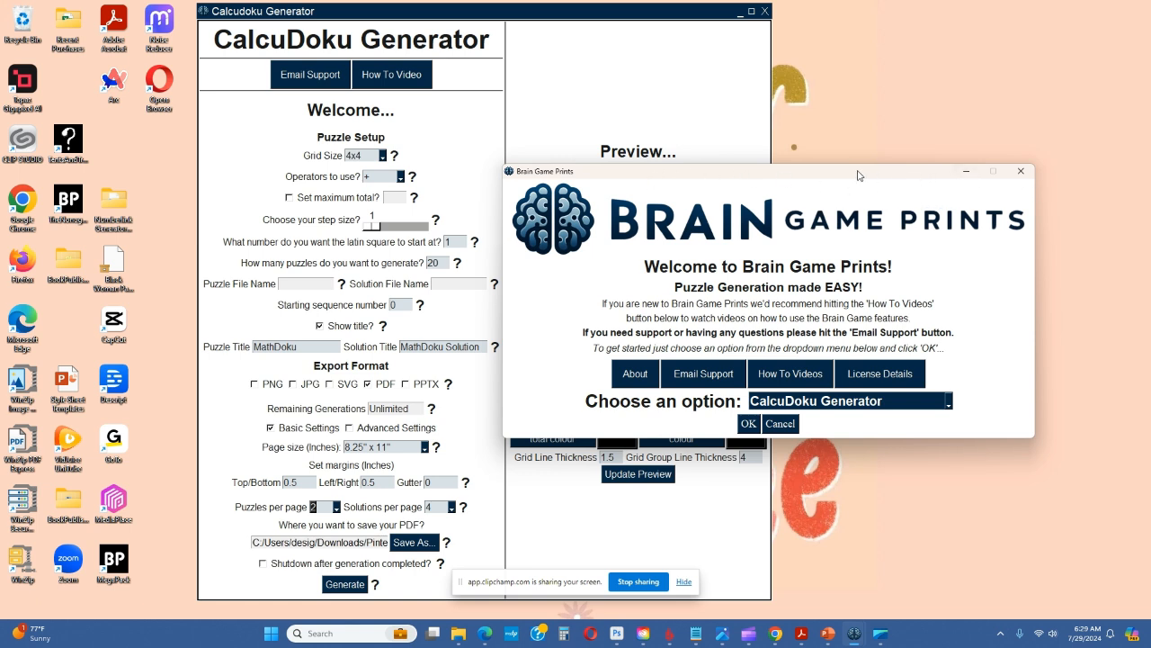
{"action": "left_click_drag", "start_coordinate": [861, 175], "coordinate": [855, 175]}
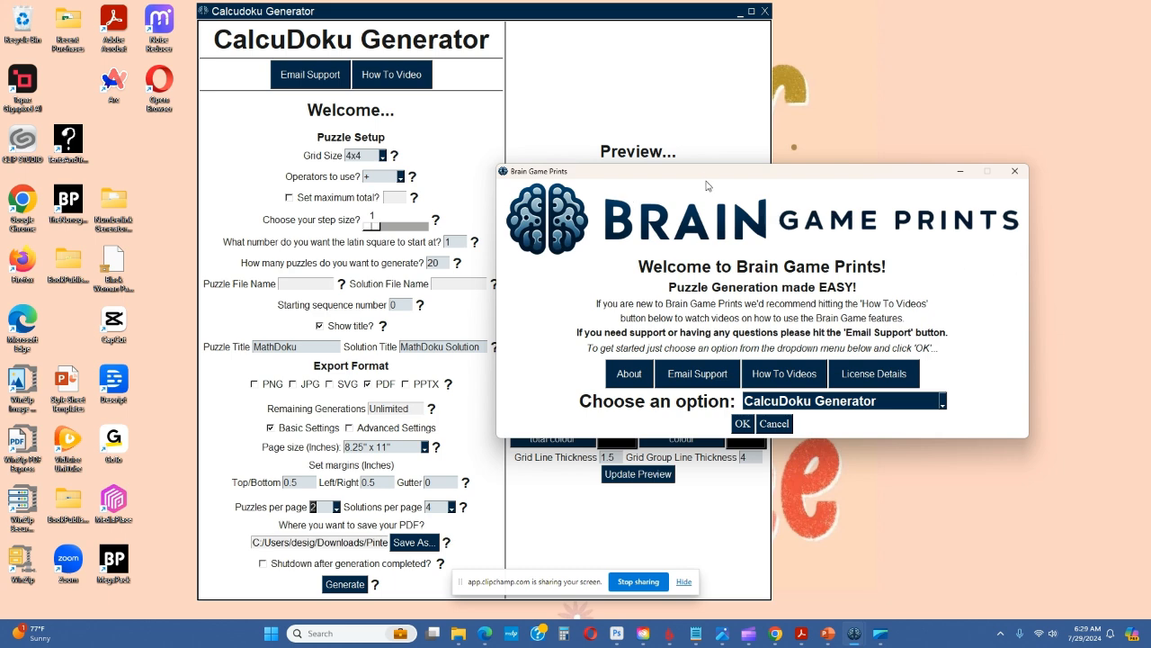
{"action": "left_click_drag", "start_coordinate": [707, 177], "coordinate": [697, 168]}
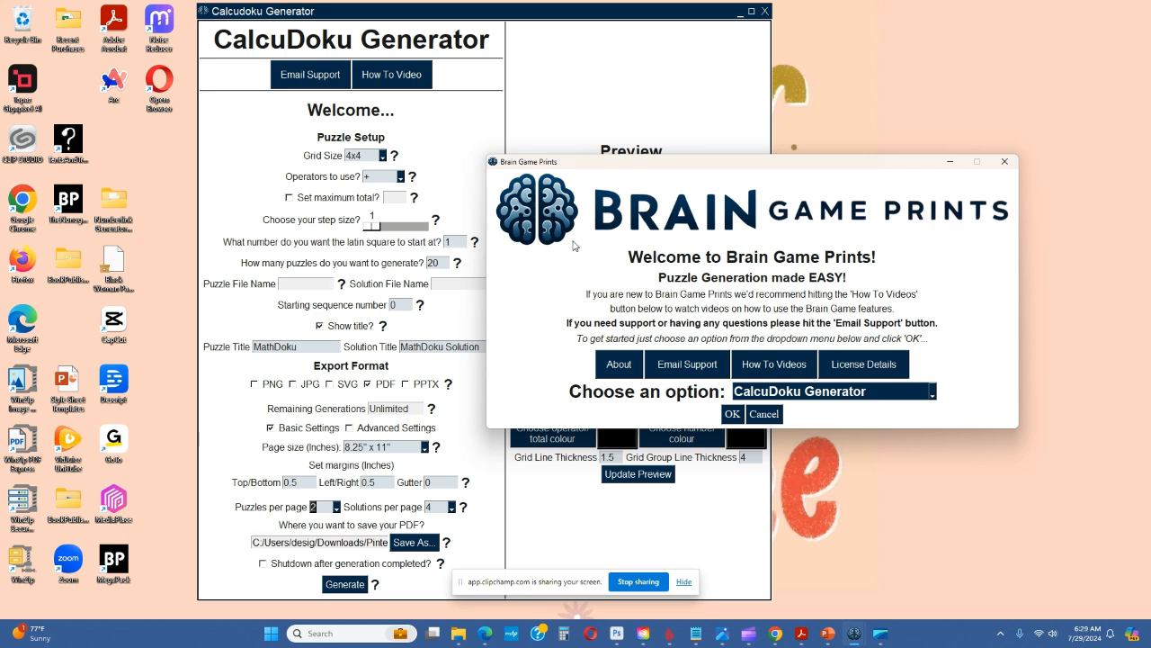
{"action": "left_click_drag", "start_coordinate": [696, 166], "coordinate": [660, 155]}
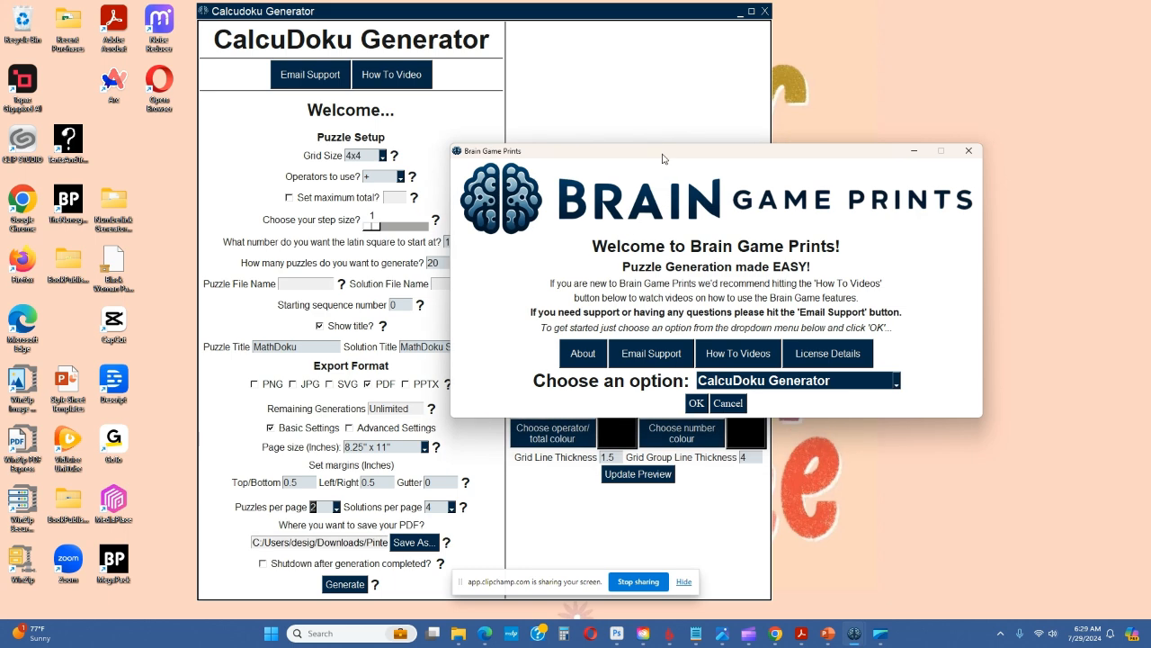